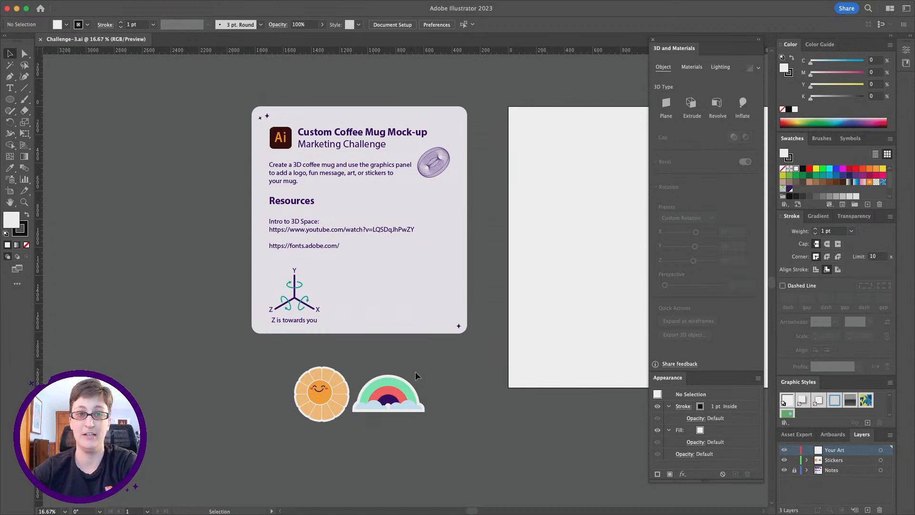
{"action": "scroll", "coordinate": [415, 371], "scroll_direction": "right", "scroll_amount": 3}
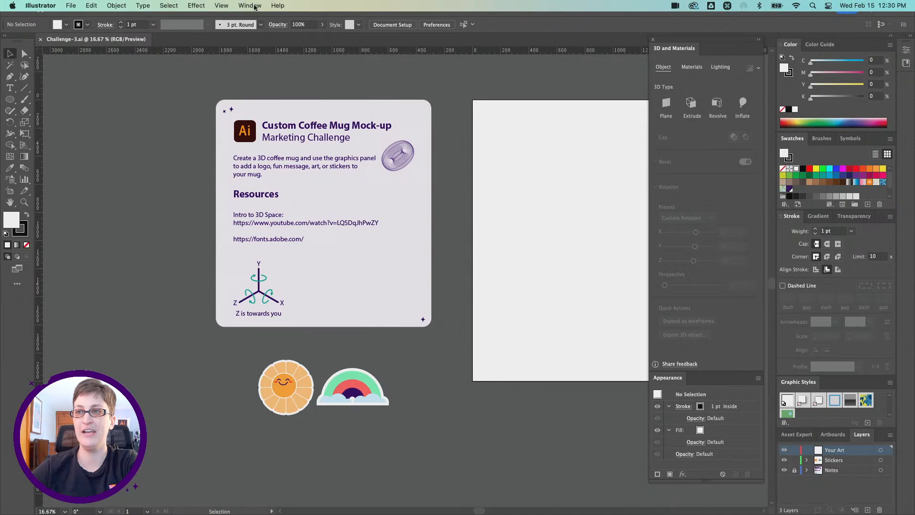
{"action": "left_click", "coordinate": [254, 6]}
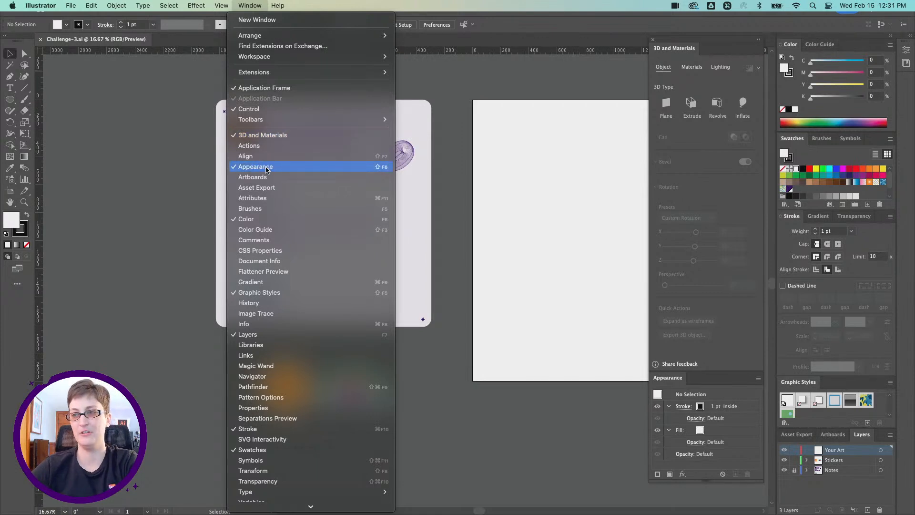
{"action": "left_click", "coordinate": [248, 5]}
Draw a circle about 1098 px across in the middle of the empty artboard and remove its fill.
{"action": "scroll", "coordinate": [349, 148], "scroll_direction": "right", "scroll_amount": 2}
{"action": "scroll", "coordinate": [348, 147], "scroll_direction": "right", "scroll_amount": 5}
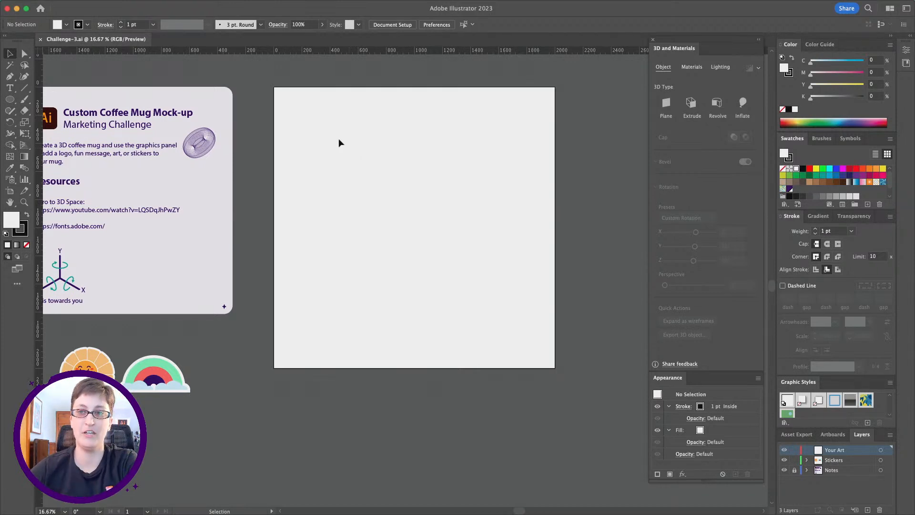
{"action": "left_click", "coordinate": [9, 101]}
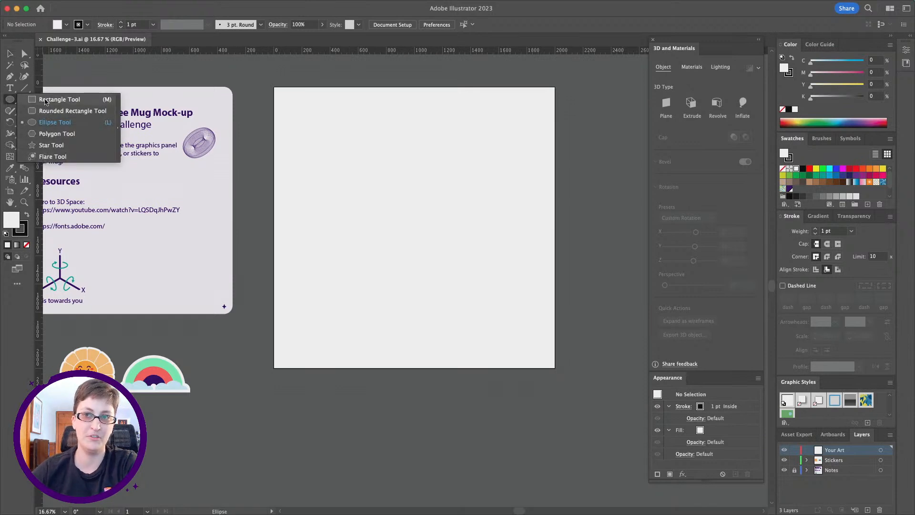
{"action": "left_click", "coordinate": [49, 122]}
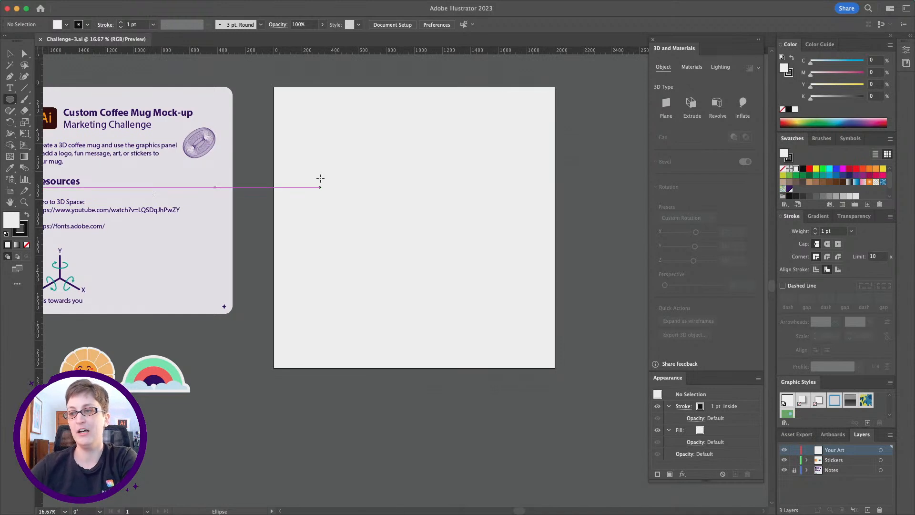
{"action": "left_click_drag", "start_coordinate": [337, 140], "coordinate": [492, 293]}
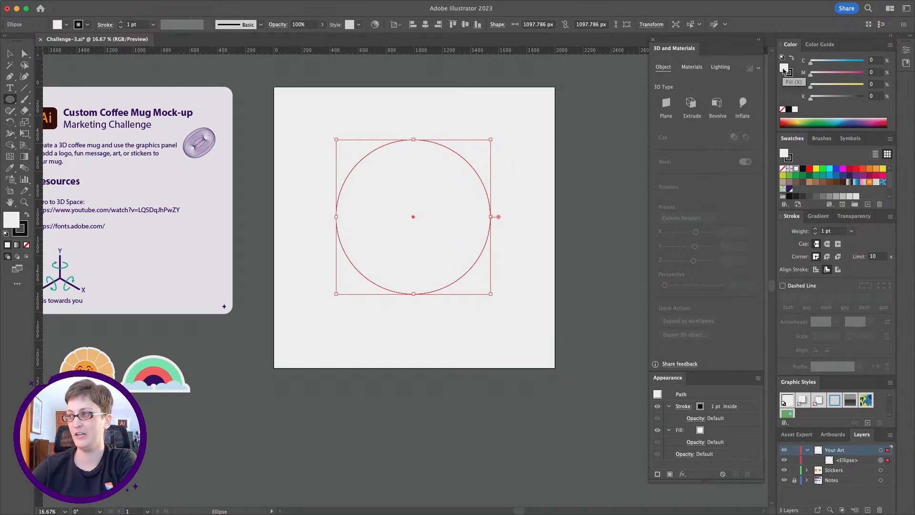
{"action": "left_click", "coordinate": [782, 170]}
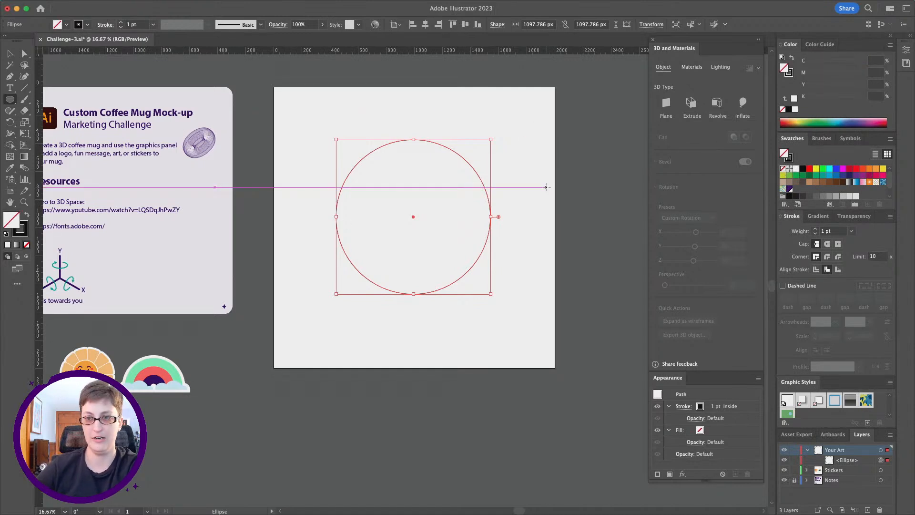
Set the circle's stroke weight to 80 pt.
{"action": "mouse_move", "coordinate": [2, 3]}
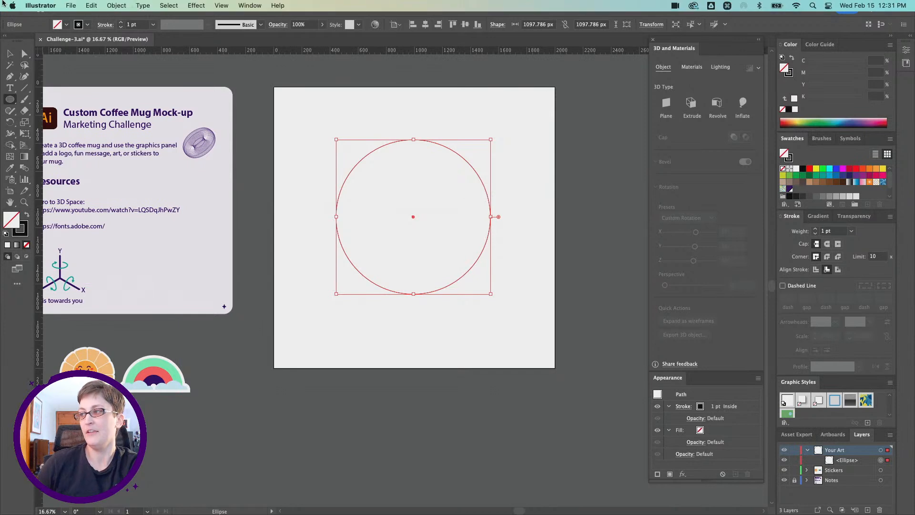
{"action": "left_click", "coordinate": [789, 74]}
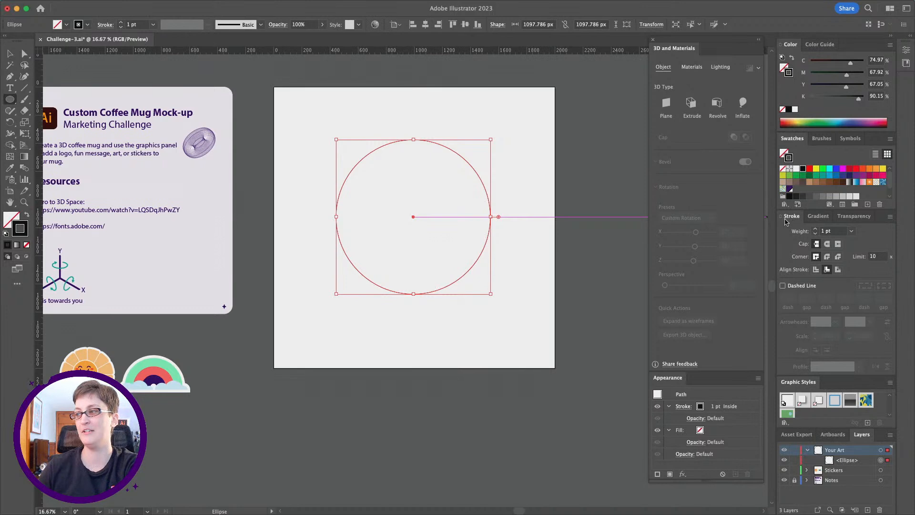
{"action": "left_click", "coordinate": [818, 216]}
{"action": "left_click", "coordinate": [790, 219]}
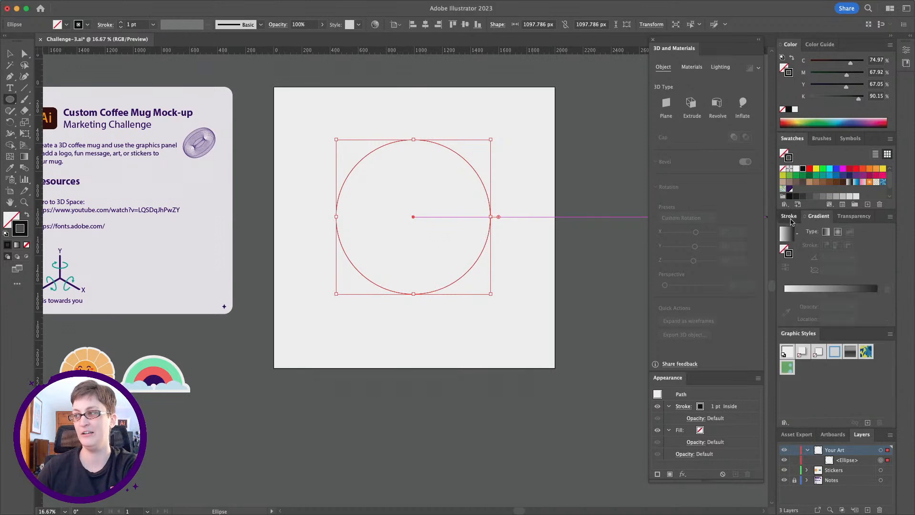
{"action": "left_click", "coordinate": [789, 218]}
{"action": "left_click", "coordinate": [789, 218]}
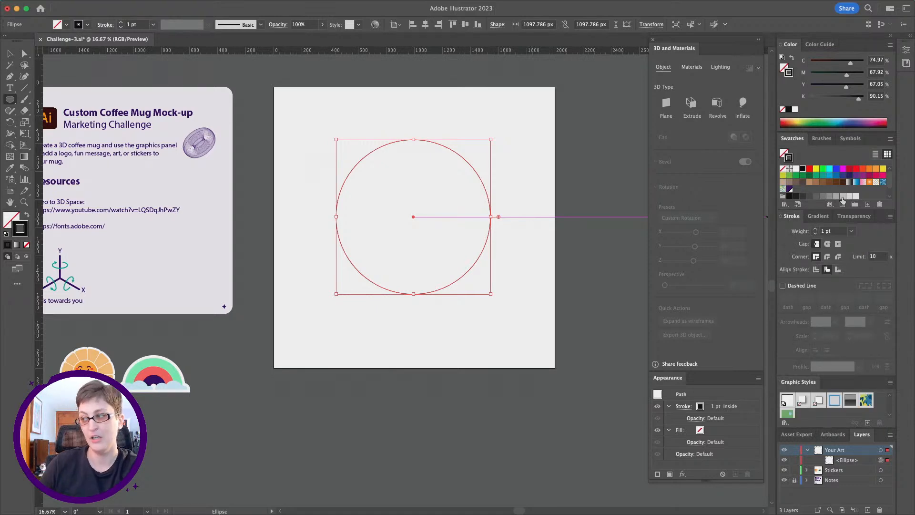
{"action": "left_click", "coordinate": [847, 235]}
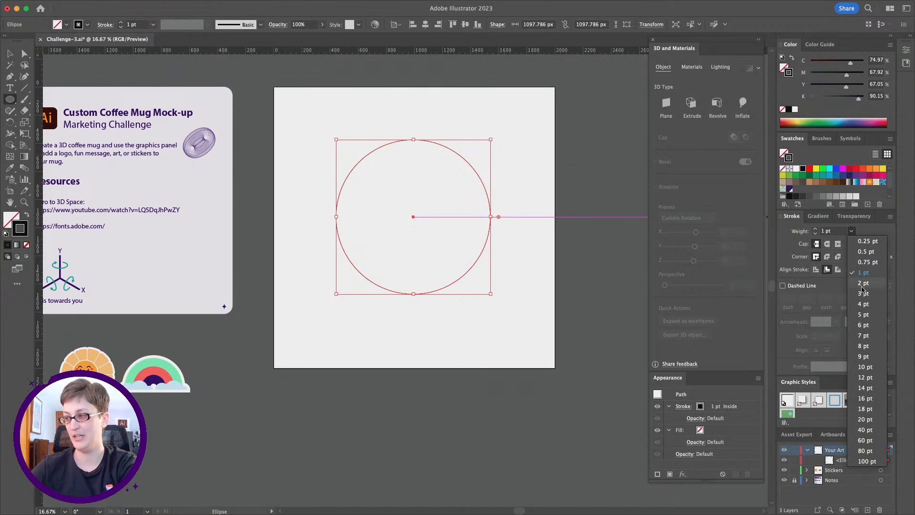
{"action": "left_click", "coordinate": [865, 430]}
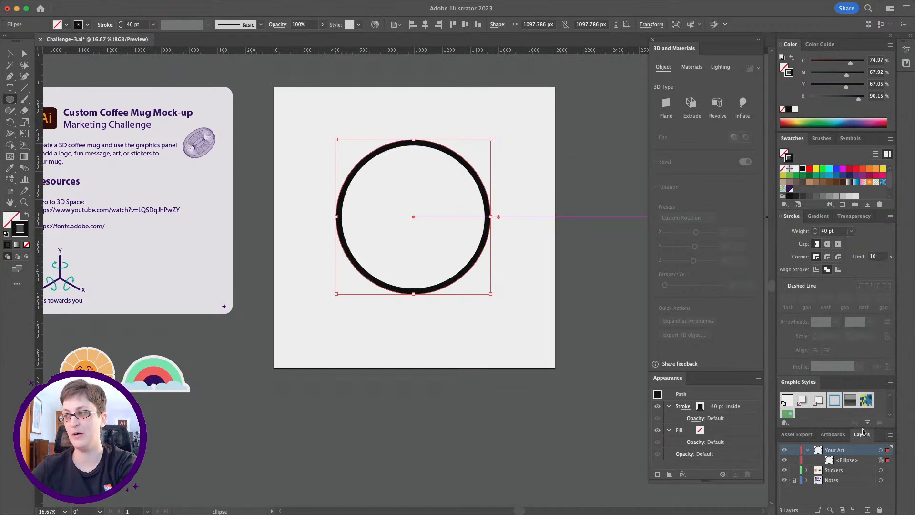
{"action": "left_click", "coordinate": [851, 230]}
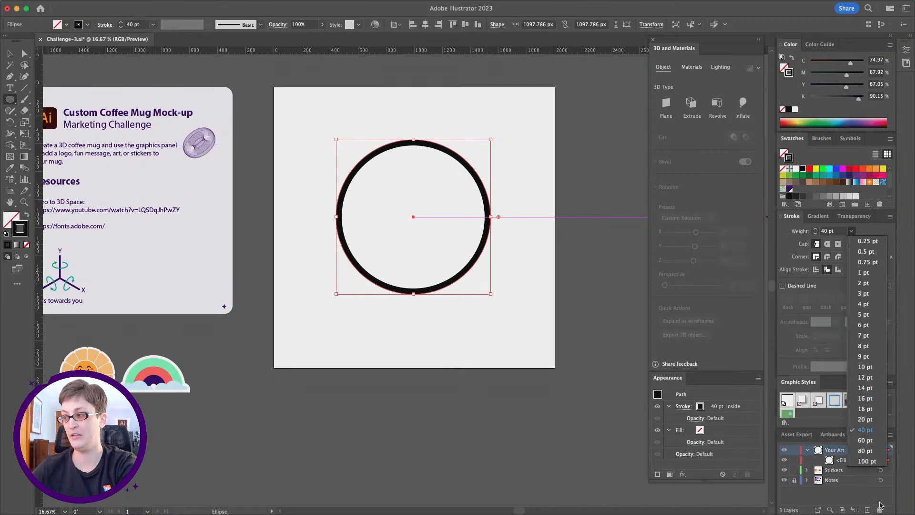
{"action": "left_click", "coordinate": [865, 451]}
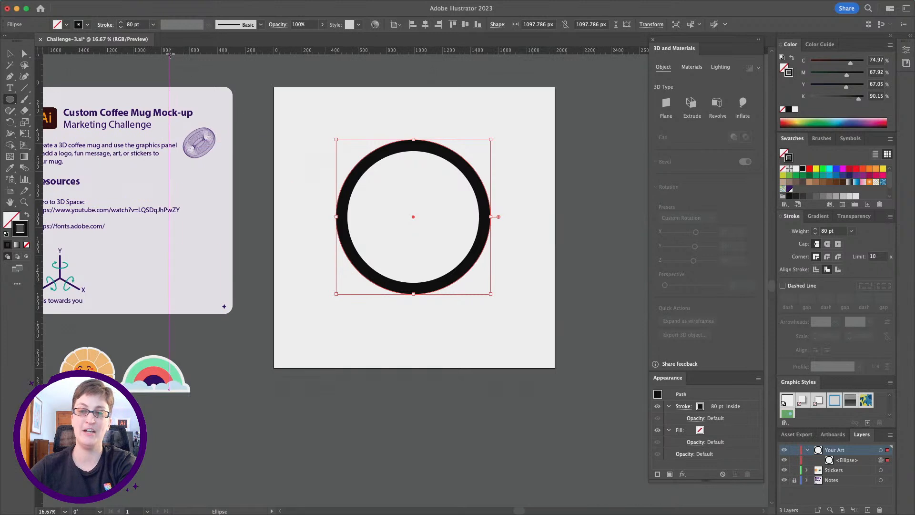
Recolor the circle's stroke to a deep blue-violet, about C 83, M 89, Y 0, K 0.
{"action": "scroll", "coordinate": [198, 119], "scroll_direction": "left", "scroll_amount": 5}
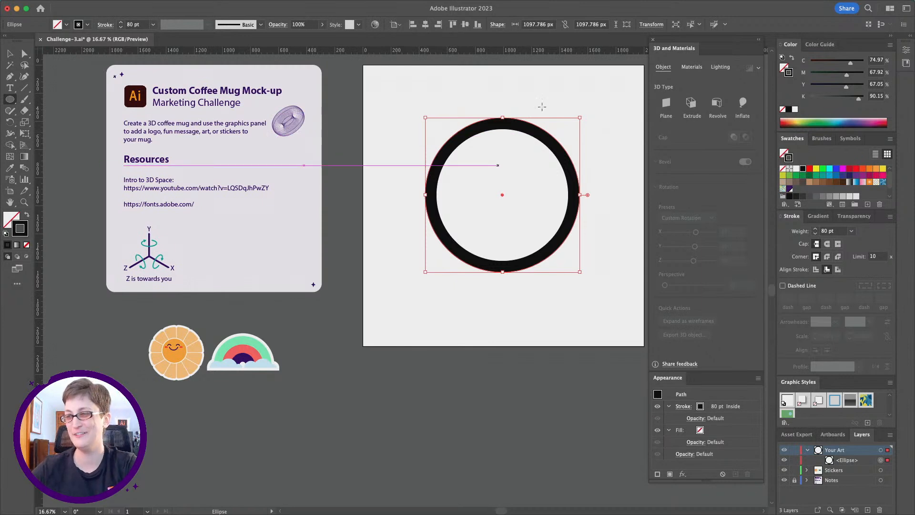
{"action": "scroll", "coordinate": [520, 143], "scroll_direction": "right", "scroll_amount": 2}
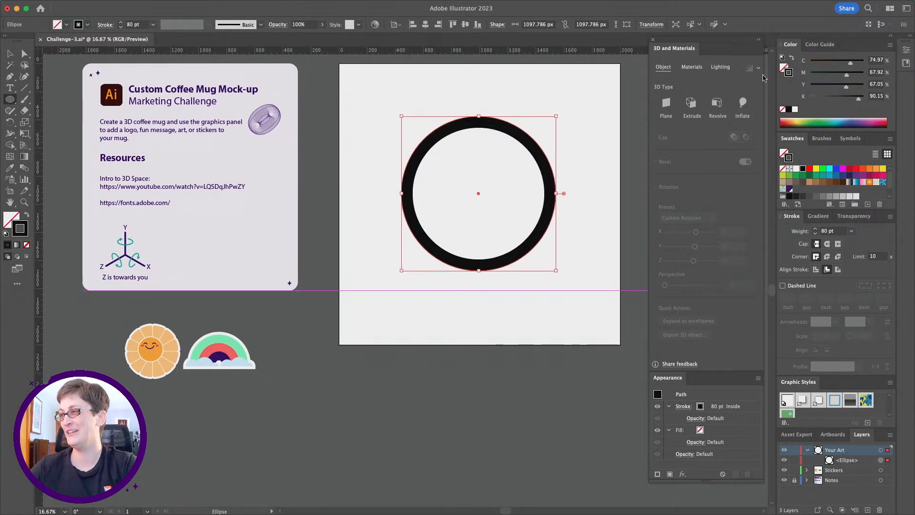
{"action": "double_click", "coordinate": [787, 75]}
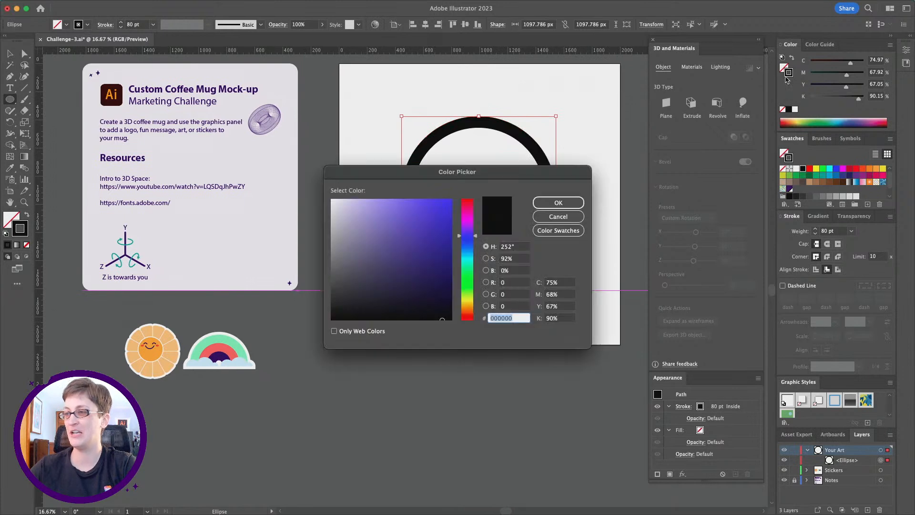
{"action": "left_click_drag", "start_coordinate": [498, 177], "coordinate": [285, 182]}
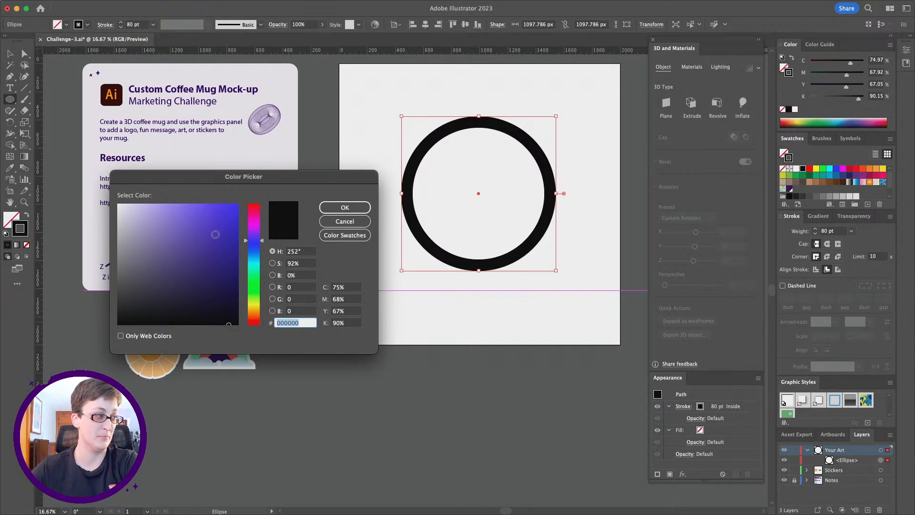
{"action": "type", "text": "695f9e"}
{"action": "left_click_drag", "start_coordinate": [166, 249], "coordinate": [157, 234]}
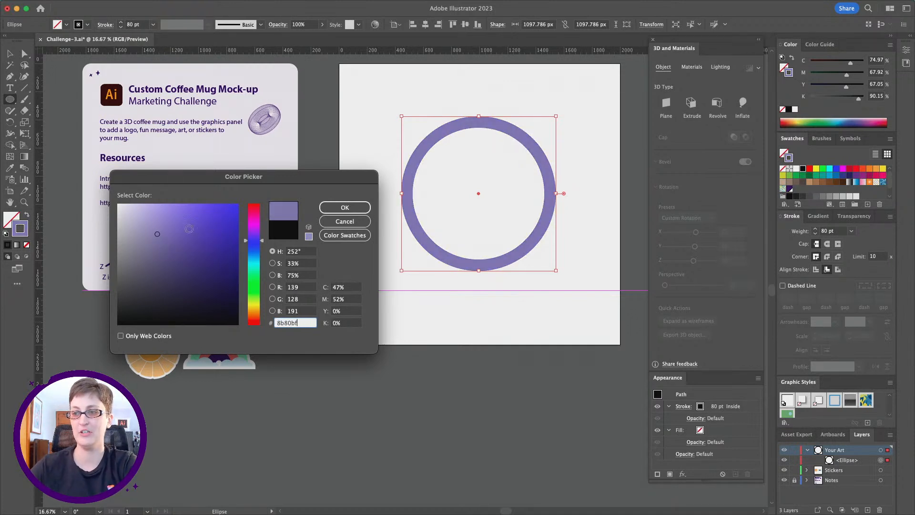
{"action": "left_click_drag", "start_coordinate": [247, 234], "coordinate": [247, 260]}
{"action": "left_click_drag", "start_coordinate": [145, 214], "coordinate": [154, 214]}
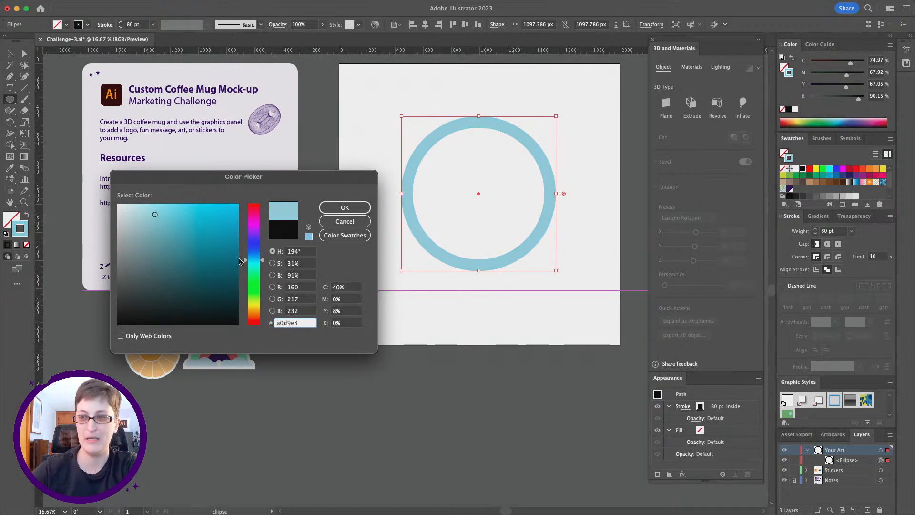
{"action": "left_click_drag", "start_coordinate": [251, 261], "coordinate": [253, 250]}
{"action": "left_click_drag", "start_coordinate": [204, 252], "coordinate": [214, 270]}
{"action": "left_click_drag", "start_coordinate": [254, 248], "coordinate": [253, 241]}
{"action": "mouse_move", "coordinate": [216, 270]}
{"action": "left_mouse_down"}
{"action": "mouse_move", "coordinate": [216, 247]}
{"action": "mouse_move", "coordinate": [246, 239]}
{"action": "mouse_move", "coordinate": [213, 242]}
{"action": "left_mouse_up"}
{"action": "left_click", "coordinate": [345, 208]}
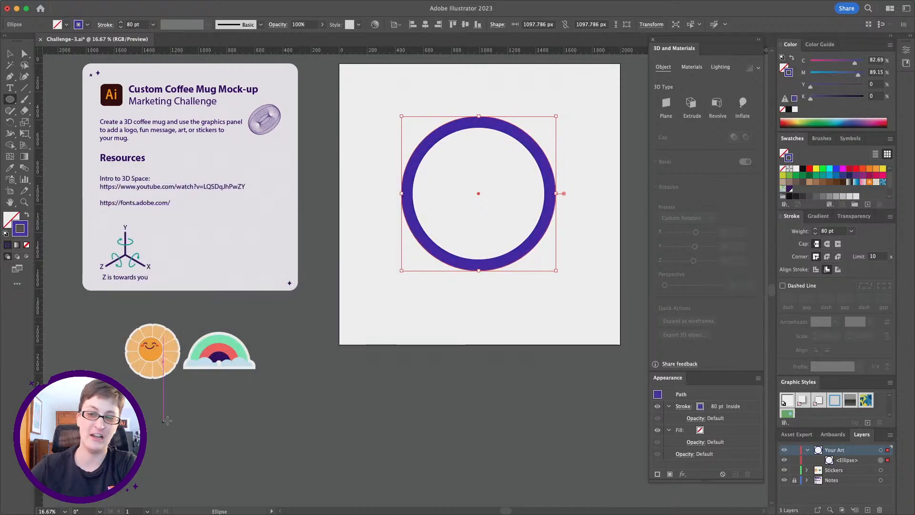
Try the Plane and Inflate 3D types on the ring and settle on Extrude.
{"action": "scroll", "coordinate": [165, 375], "scroll_direction": "down", "scroll_amount": 1}
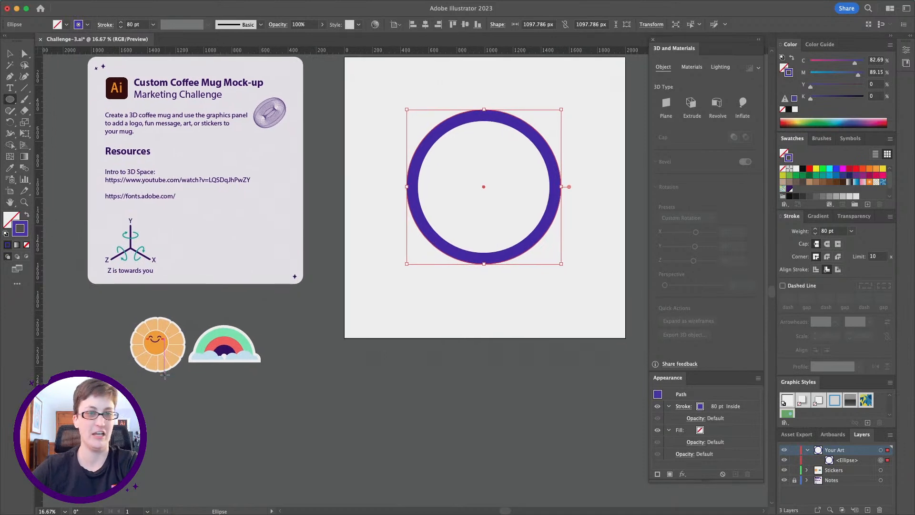
{"action": "scroll", "coordinate": [164, 375], "scroll_direction": "right", "scroll_amount": 5}
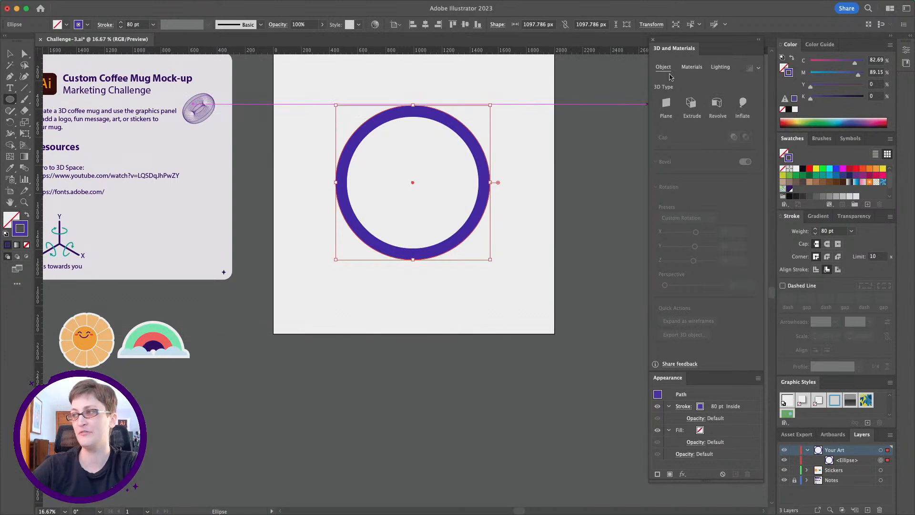
{"action": "left_click", "coordinate": [666, 104]}
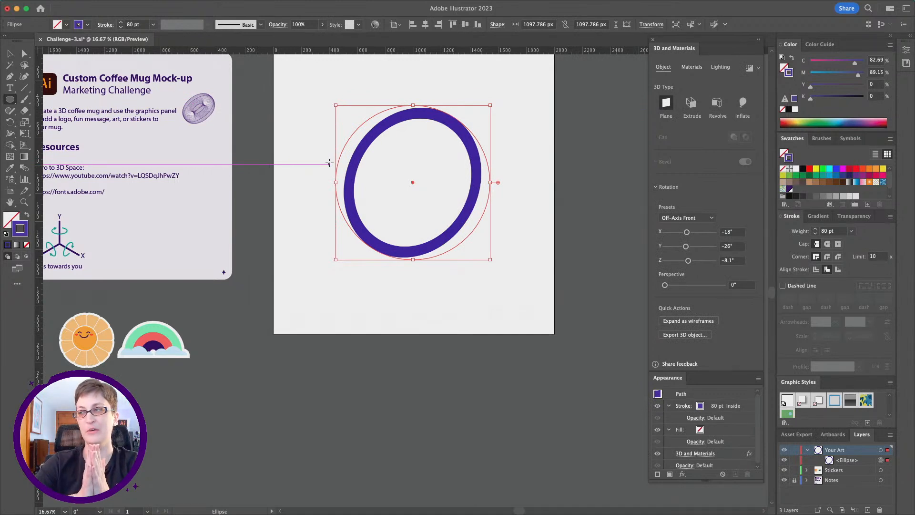
{"action": "left_click", "coordinate": [717, 105]}
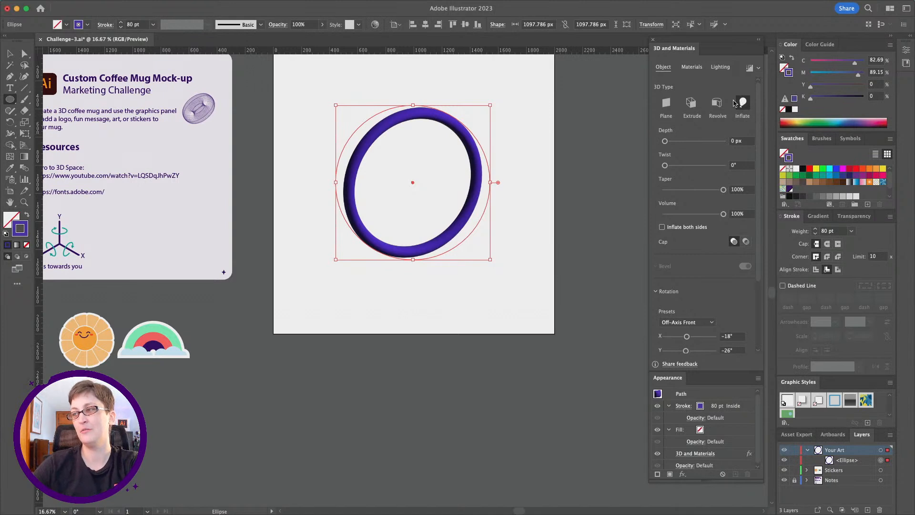
{"action": "left_click", "coordinate": [693, 102]}
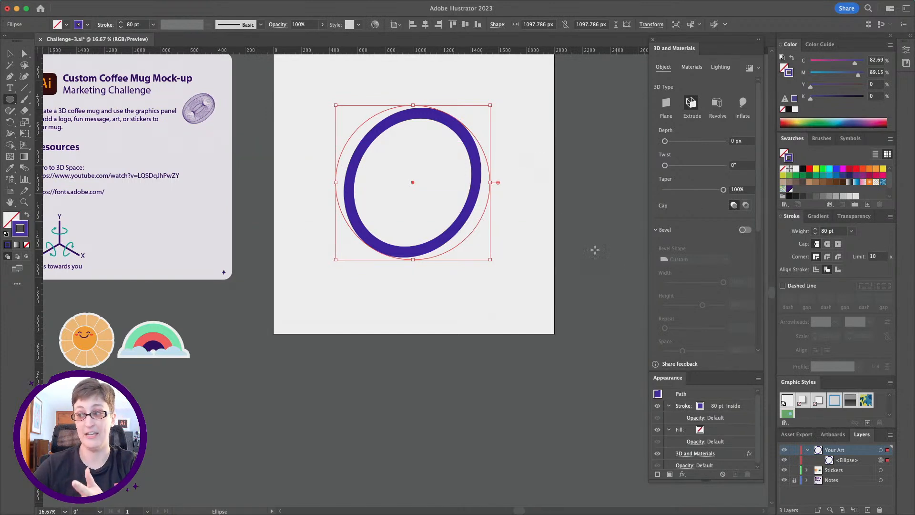
Set the extruded ring's rotation preset to Front.
{"action": "scroll", "coordinate": [701, 281], "scroll_direction": "down", "scroll_amount": 5}
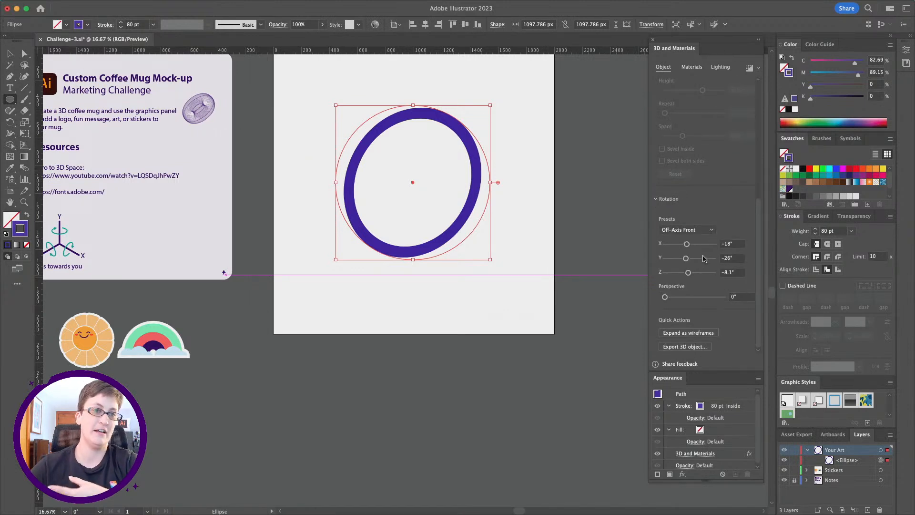
{"action": "left_click", "coordinate": [711, 230]}
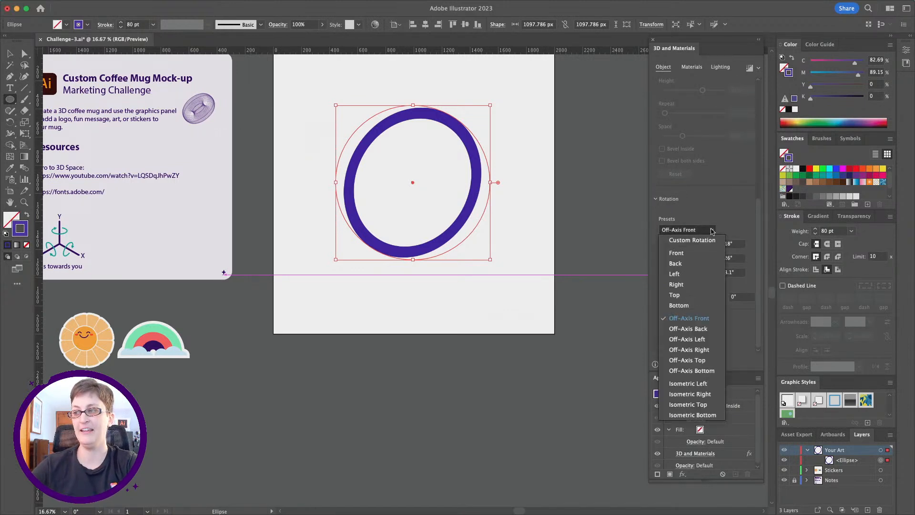
{"action": "left_click", "coordinate": [701, 253]}
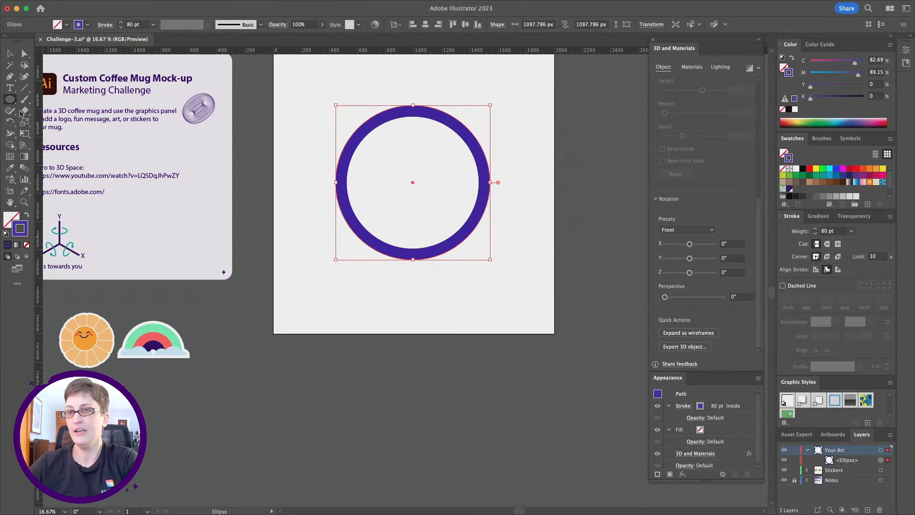
Move the ring off the artboard's center so it overlaps the right edge of the notes card, beside the axis diagram.
{"action": "left_click", "coordinate": [10, 54]}
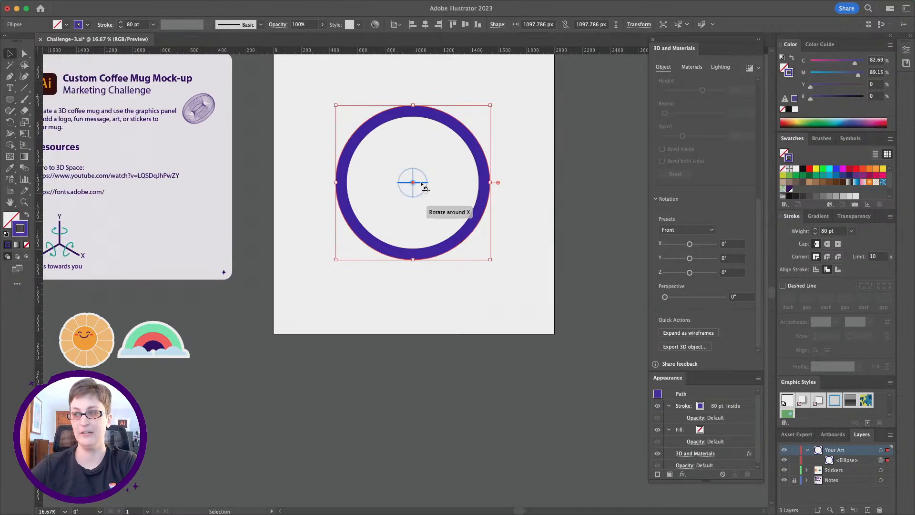
{"action": "scroll", "coordinate": [392, 204], "scroll_direction": "left", "scroll_amount": 3}
{"action": "scroll", "coordinate": [392, 204], "scroll_direction": "left", "scroll_amount": 1}
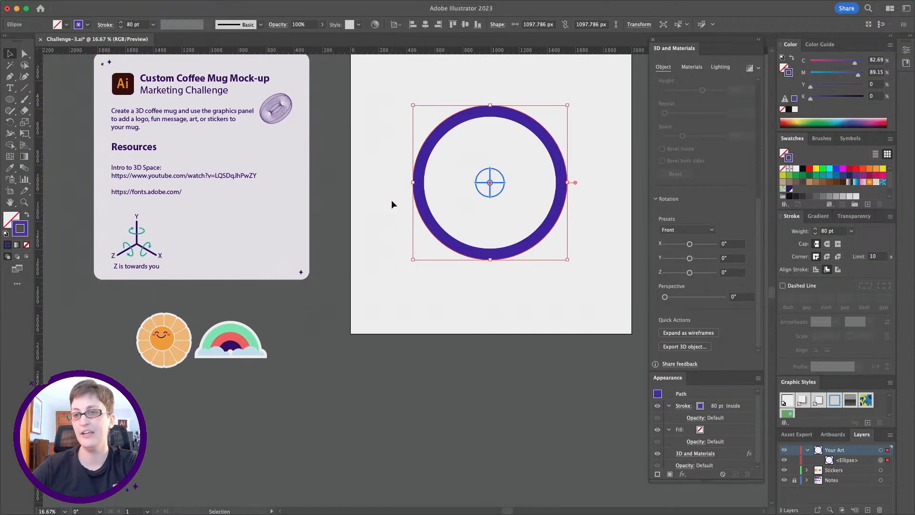
{"action": "left_click_drag", "start_coordinate": [506, 118], "coordinate": [331, 173]}
Rotate the ring around its X axis to about 84° so it is seen almost edge-on.
{"action": "left_click", "coordinate": [24, 202]}
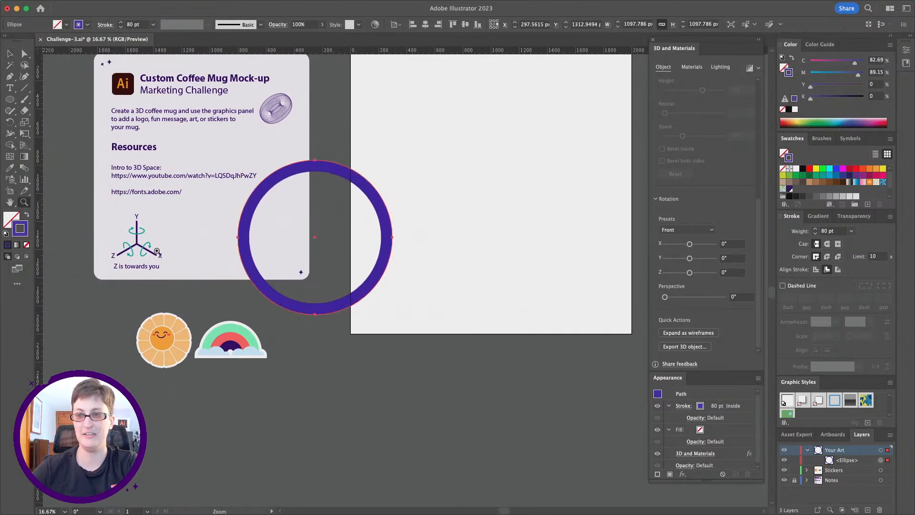
{"action": "left_click", "coordinate": [247, 263]}
{"action": "scroll", "coordinate": [247, 262], "scroll_direction": "right", "scroll_amount": 1}
{"action": "key", "text": "v"}
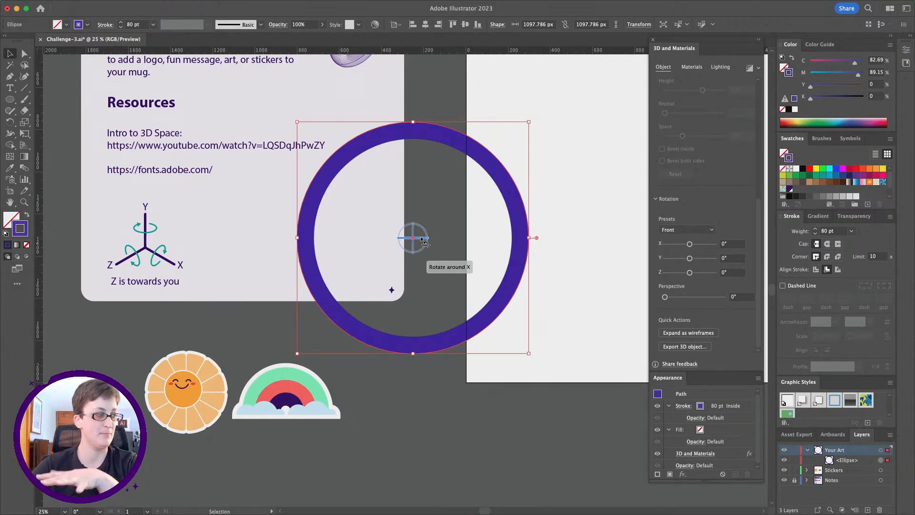
{"action": "left_click_drag", "start_coordinate": [422, 241], "coordinate": [423, 194]}
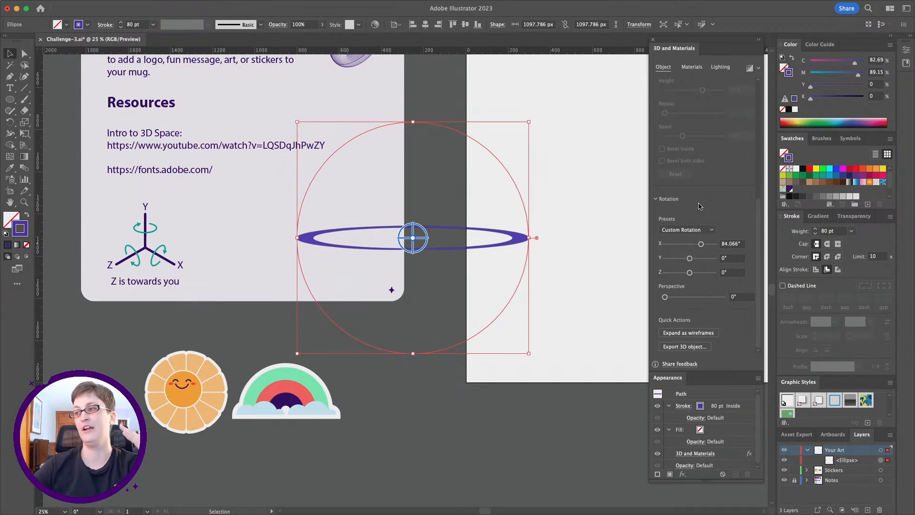
Undo the ring's X rotation and set its extrusion depth to 841 px.
{"action": "scroll", "coordinate": [708, 218], "scroll_direction": "up", "scroll_amount": 5}
{"action": "mouse_move", "coordinate": [646, 509]}
{"action": "key", "text": "super+z"}
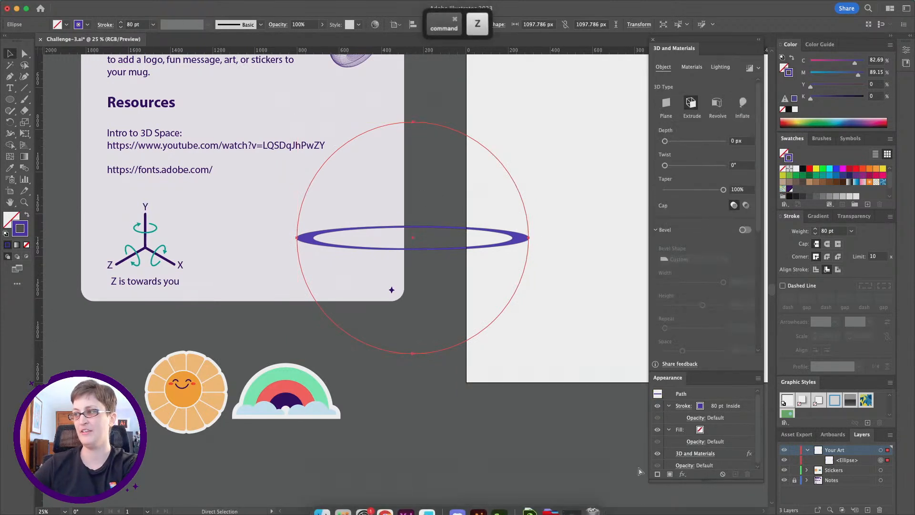
{"action": "left_click_drag", "start_coordinate": [666, 142], "coordinate": [691, 145]}
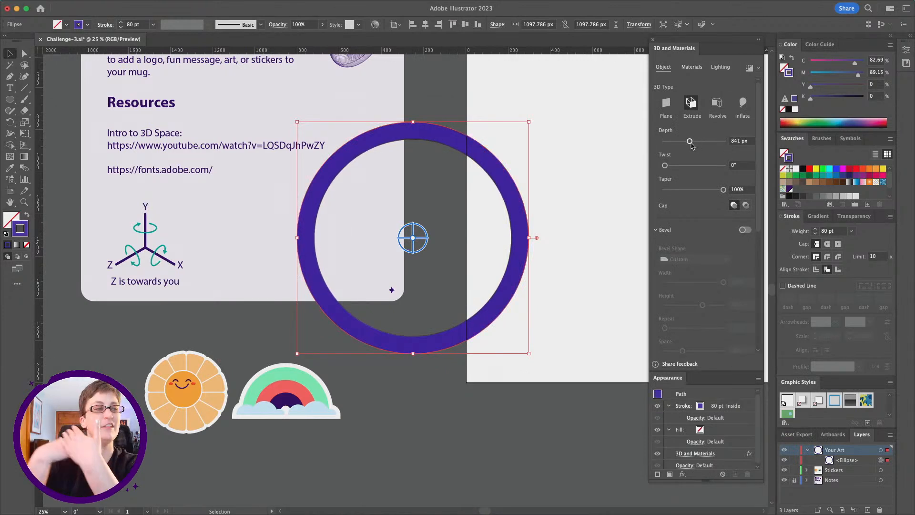
{"action": "left_click_drag", "start_coordinate": [691, 146], "coordinate": [691, 146]}
Rotate the extruded ring around its X axis to 50° so the inside shows from above.
{"action": "left_click_drag", "start_coordinate": [424, 238], "coordinate": [423, 210]}
{"action": "scroll", "coordinate": [681, 293], "scroll_direction": "down", "scroll_amount": 5}
{"action": "left_click_drag", "start_coordinate": [700, 243], "coordinate": [698, 246]}
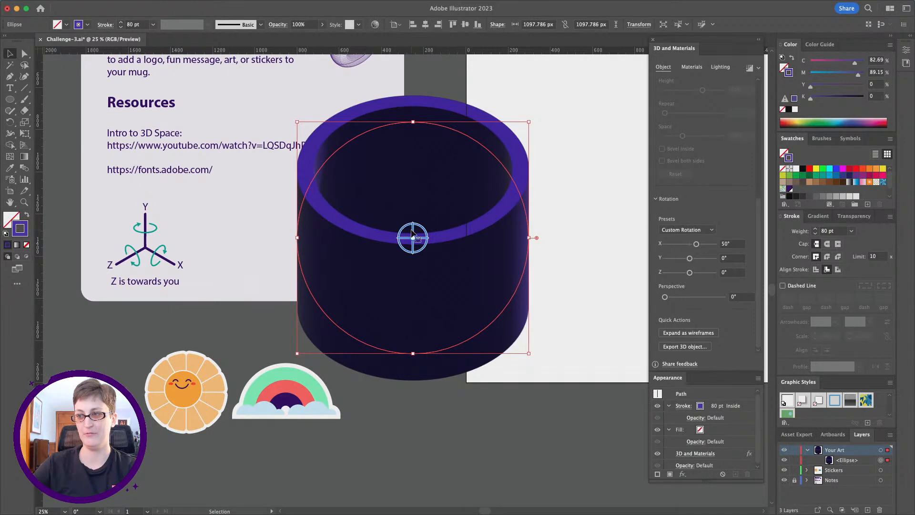
Set the hollow cylinder's Y rotation to 33° and Z rotation to 25° so it stands upright, then deselect it.
{"action": "left_click_drag", "start_coordinate": [413, 231], "coordinate": [409, 197]}
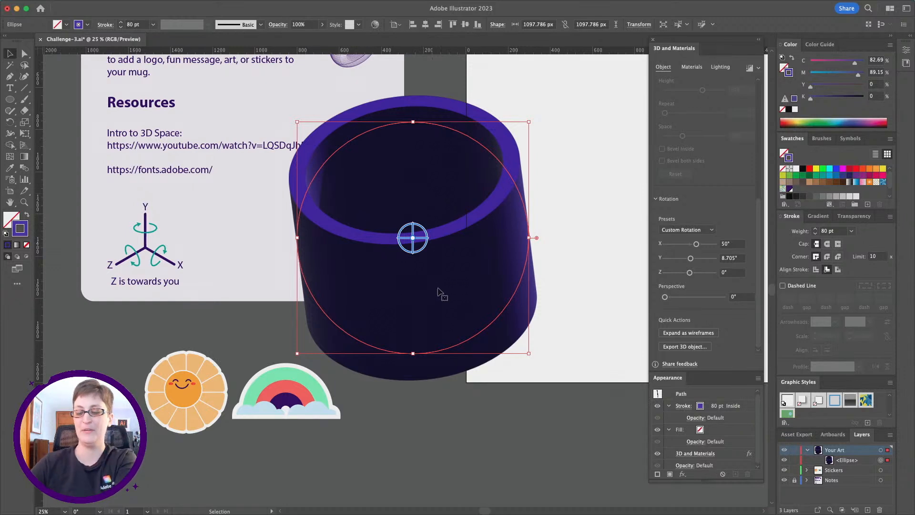
{"action": "key", "text": "super+z"}
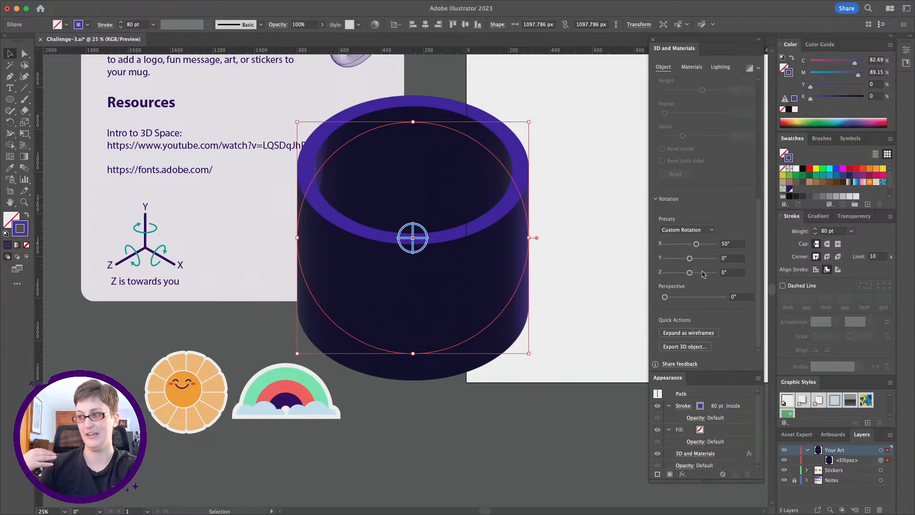
{"action": "mouse_move", "coordinate": [690, 272]}
{"action": "left_mouse_down"}
{"action": "mouse_move", "coordinate": [720, 273]}
{"action": "mouse_move", "coordinate": [690, 275]}
{"action": "left_mouse_up"}
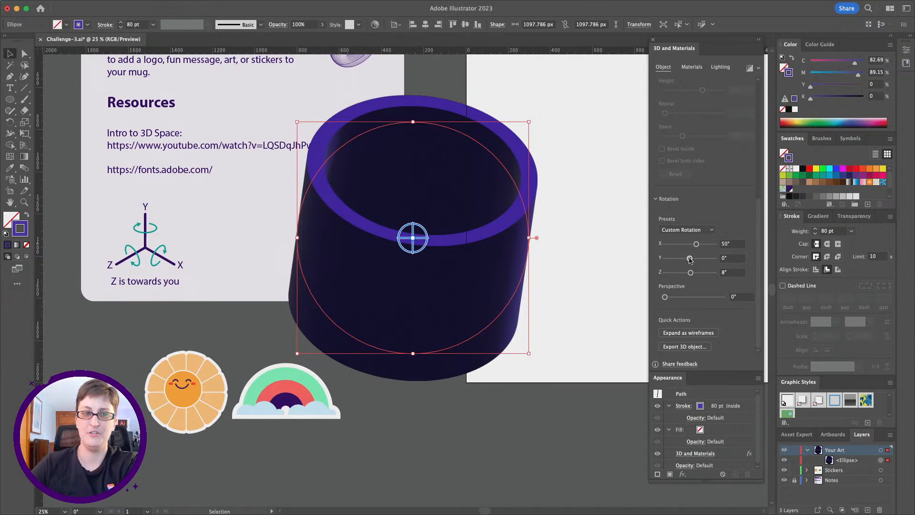
{"action": "left_click_drag", "start_coordinate": [689, 258], "coordinate": [694, 274]}
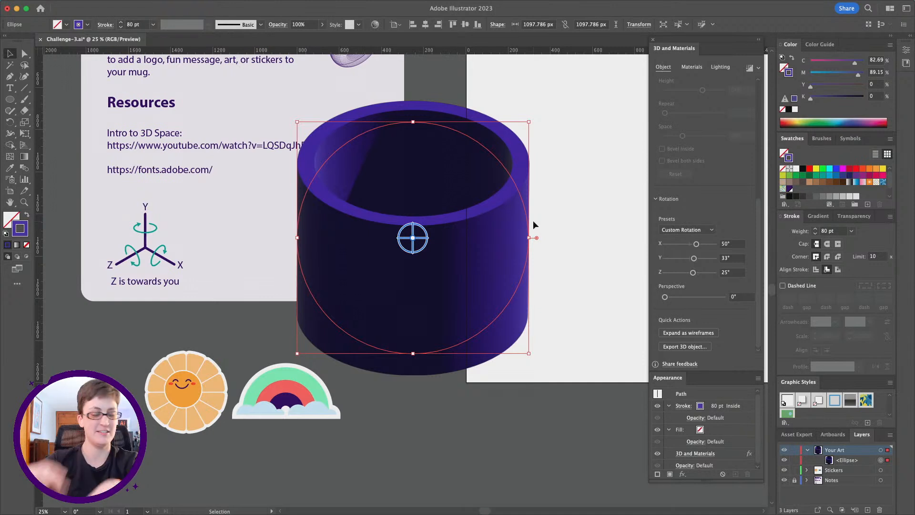
{"action": "left_click", "coordinate": [550, 225]}
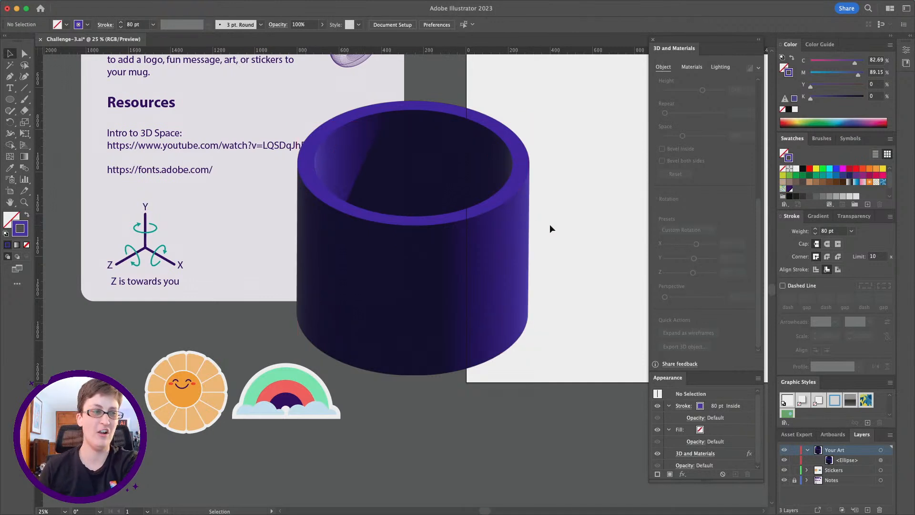
Try the Isometric Top rotation preset on the cylinder and undo it.
{"action": "scroll", "coordinate": [548, 225], "scroll_direction": "right", "scroll_amount": 5}
{"action": "left_click", "coordinate": [296, 261]}
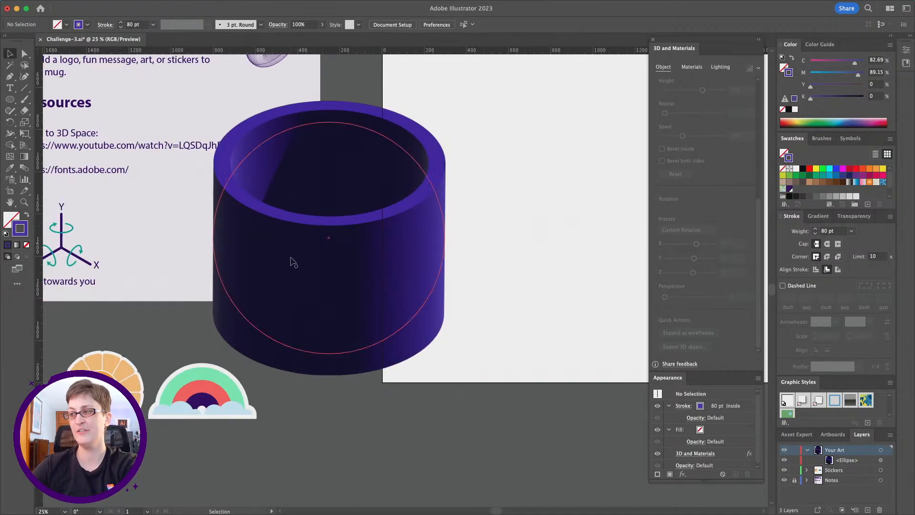
{"action": "left_click", "coordinate": [716, 229]}
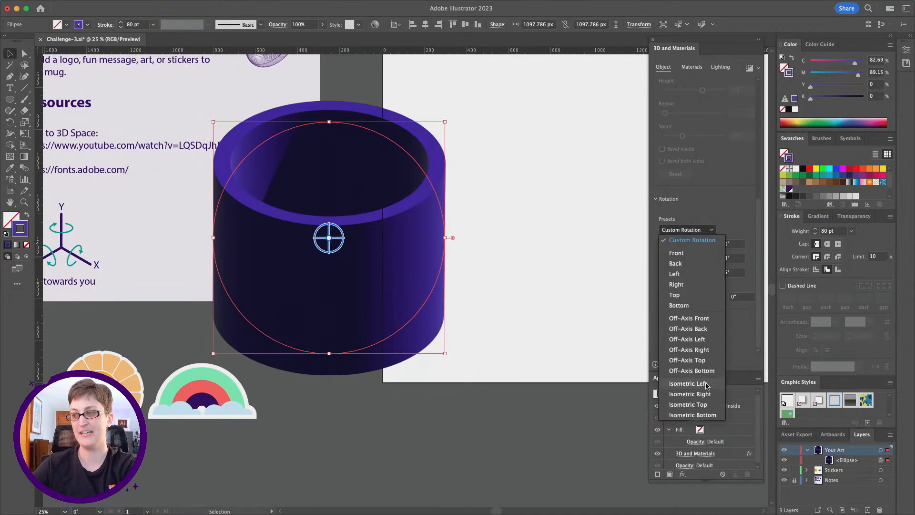
{"action": "left_click", "coordinate": [704, 406]}
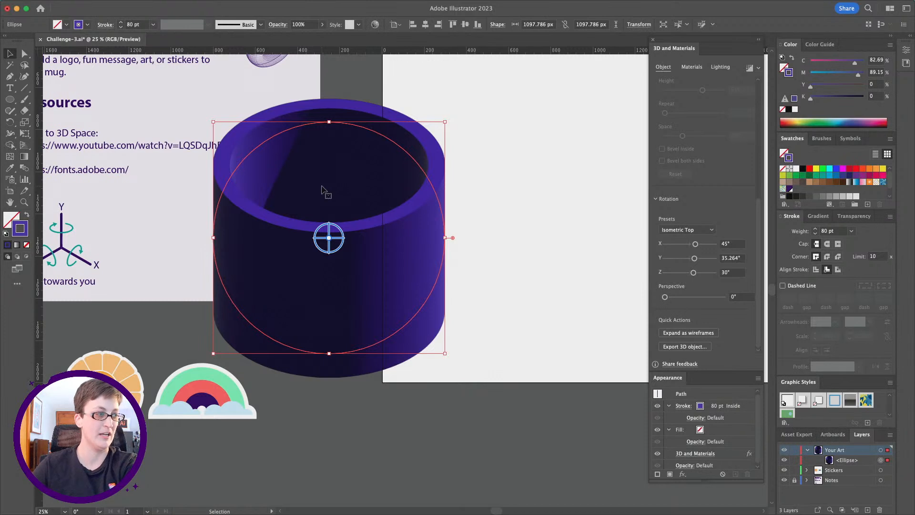
{"action": "scroll", "coordinate": [456, 237], "scroll_direction": "right", "scroll_amount": 4}
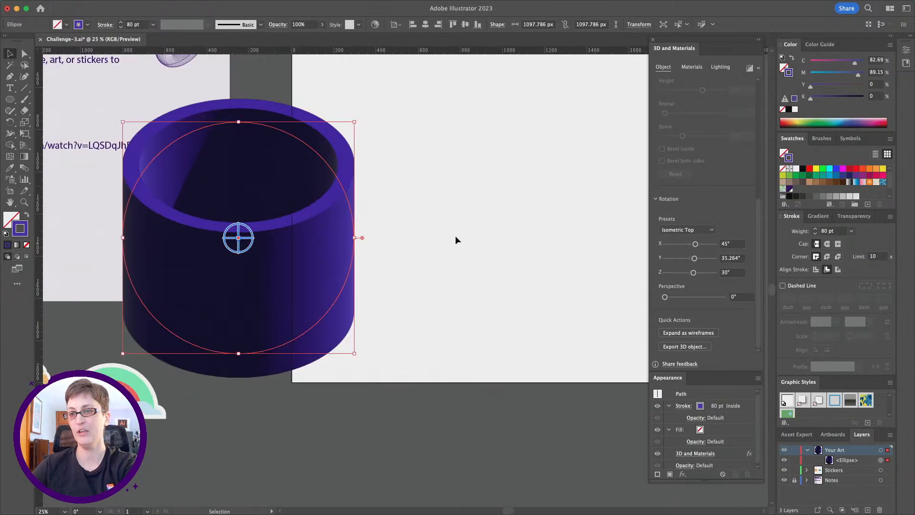
{"action": "key", "text": "super+z"}
Move the cylinder onto the middle of the artboard and make it taller with an extrusion depth of 1042 px.
{"action": "scroll", "coordinate": [450, 245], "scroll_direction": "right", "scroll_amount": 2}
{"action": "scroll", "coordinate": [450, 245], "scroll_direction": "up", "scroll_amount": 3}
{"action": "scroll", "coordinate": [450, 244], "scroll_direction": "right", "scroll_amount": 2}
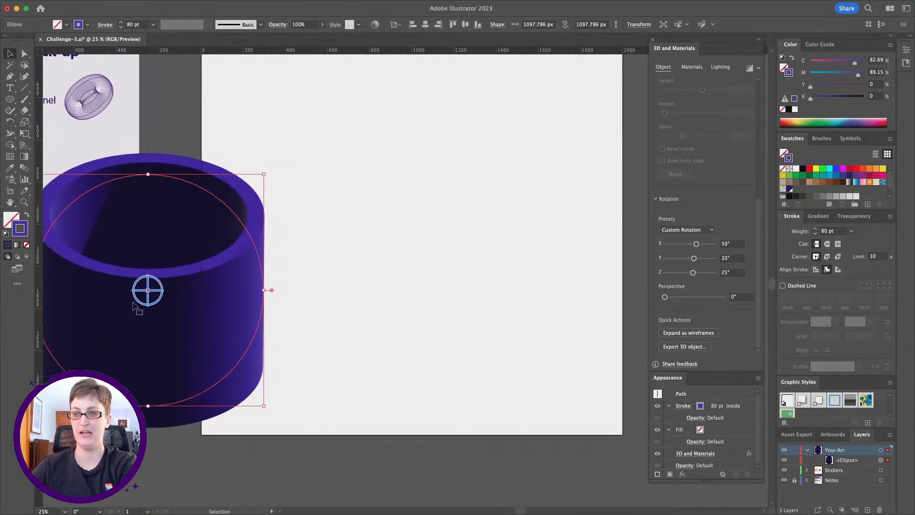
{"action": "left_click_drag", "start_coordinate": [165, 298], "coordinate": [376, 233]}
{"action": "scroll", "coordinate": [686, 186], "scroll_direction": "up", "scroll_amount": 5}
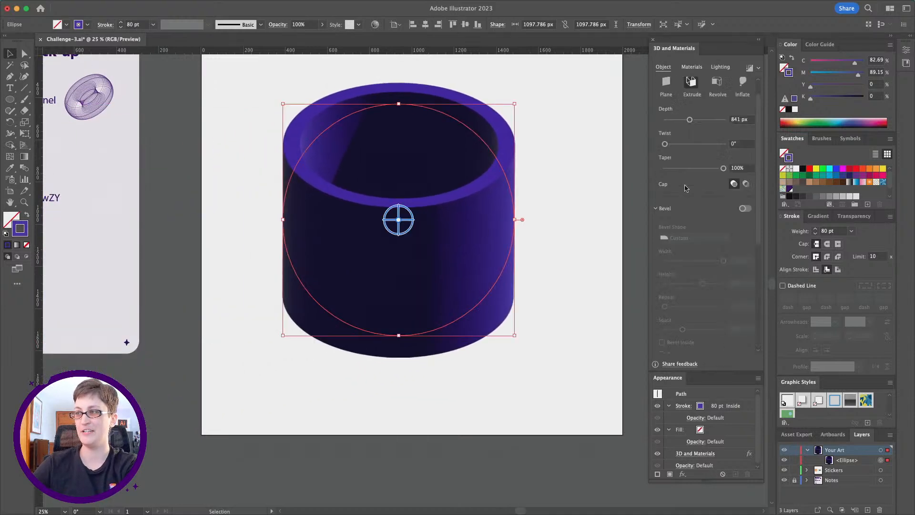
{"action": "left_click_drag", "start_coordinate": [692, 144], "coordinate": [697, 144]}
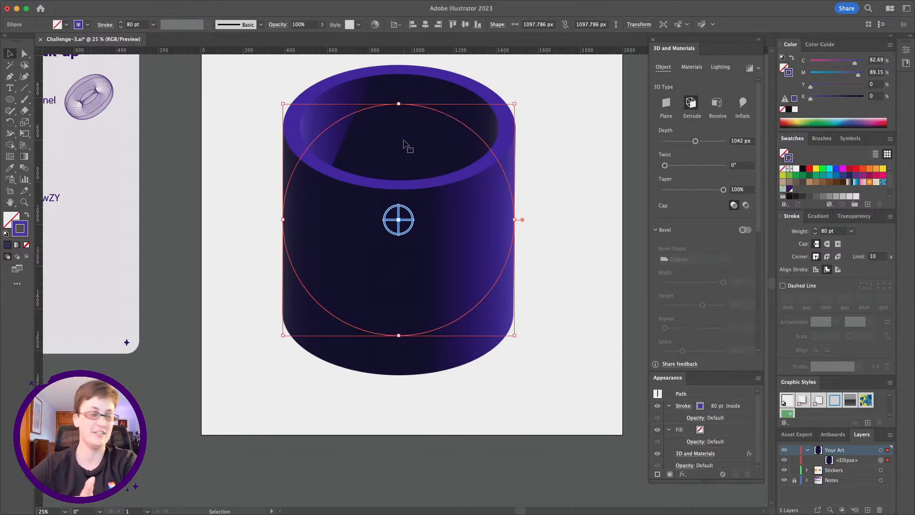
Raise the Metallic property of the cylinder's default material to 0.78.
{"action": "left_click", "coordinate": [691, 67]}
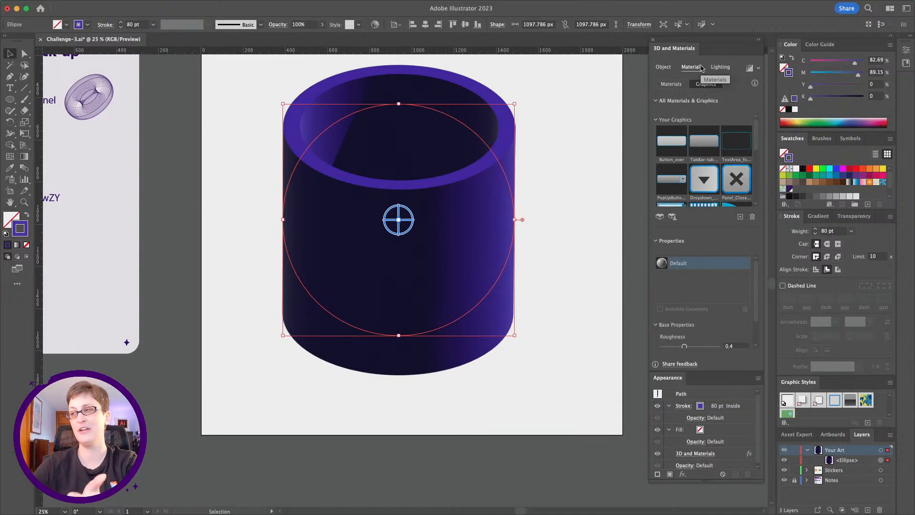
{"action": "left_click", "coordinate": [671, 84]}
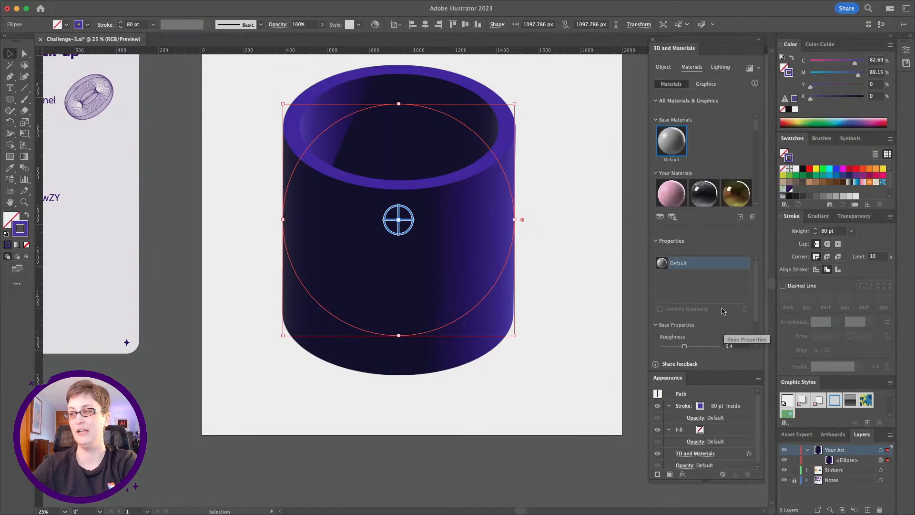
{"action": "scroll", "coordinate": [687, 278], "scroll_direction": "down", "scroll_amount": 3}
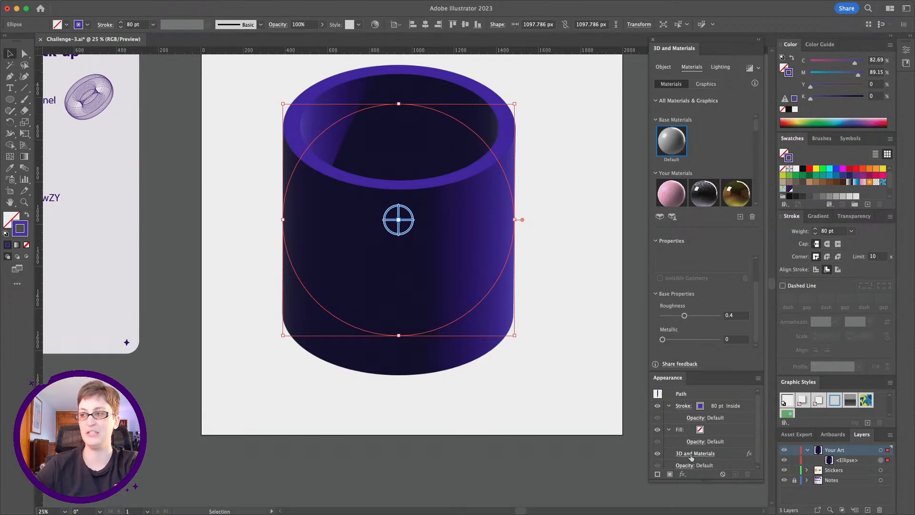
{"action": "left_click_drag", "start_coordinate": [662, 339], "coordinate": [706, 339]}
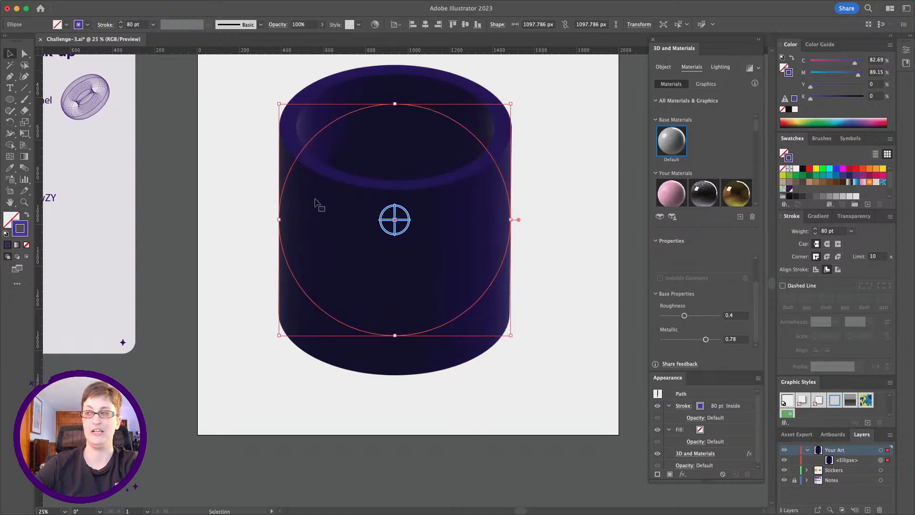
{"action": "scroll", "coordinate": [311, 224], "scroll_direction": "right", "scroll_amount": 2}
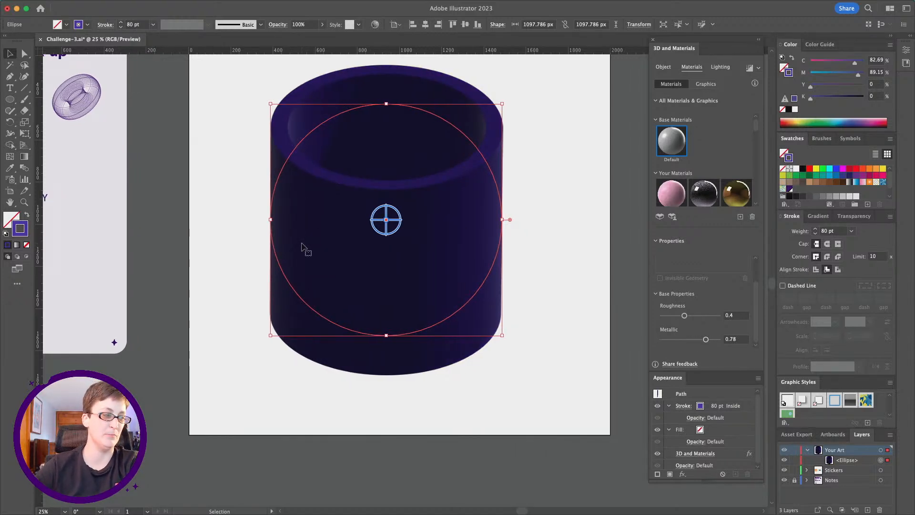
Apply the Top Left lighting preset to the cylinder.
{"action": "left_click", "coordinate": [721, 67]}
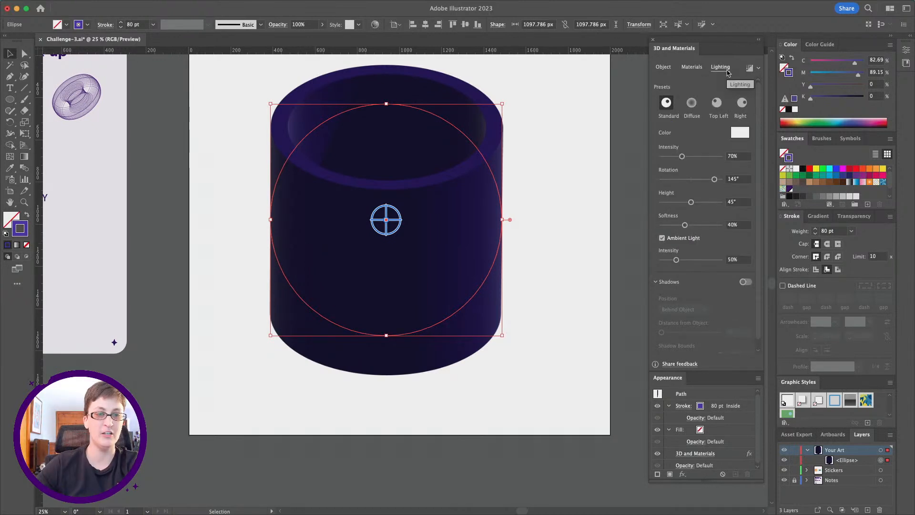
{"action": "left_click", "coordinate": [691, 67]}
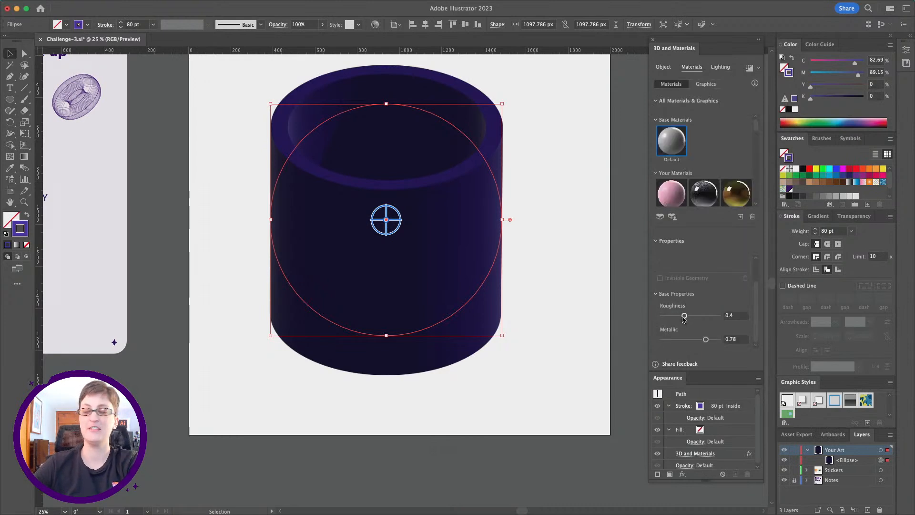
{"action": "left_click", "coordinate": [722, 67]}
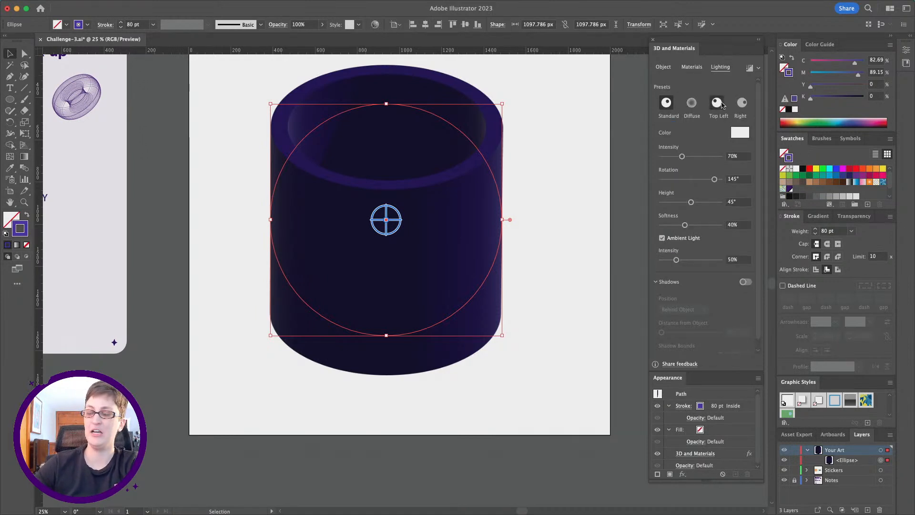
{"action": "left_click", "coordinate": [718, 103]}
{"action": "scroll", "coordinate": [545, 262], "scroll_direction": "left", "scroll_amount": 3}
{"action": "scroll", "coordinate": [544, 262], "scroll_direction": "up", "scroll_amount": 1}
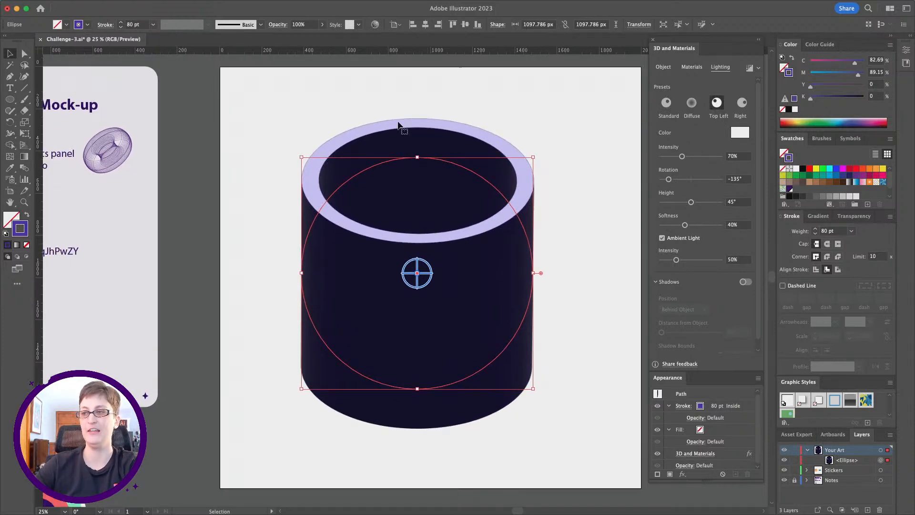
Turn on shadows for the cylinder, cast behind the object.
{"action": "left_click", "coordinate": [24, 202]}
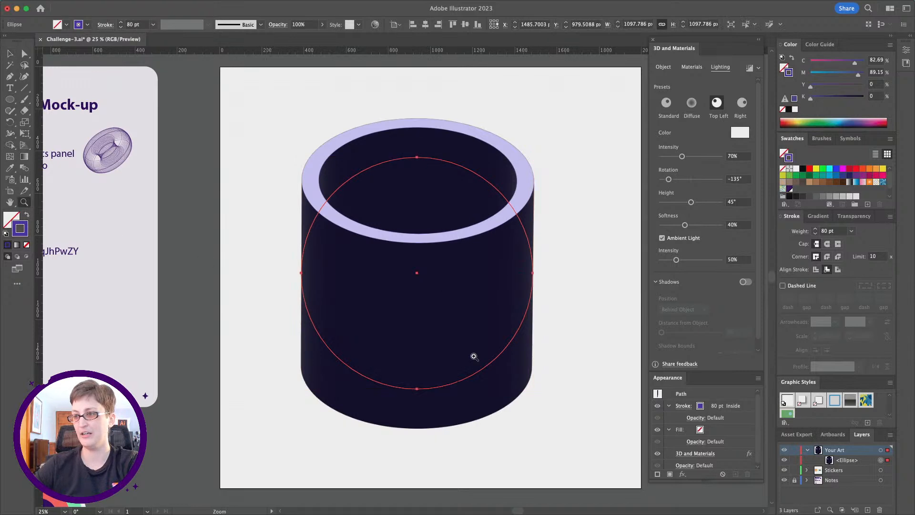
{"action": "scroll", "coordinate": [491, 365], "scroll_direction": "down", "scroll_amount": 1}
{"action": "scroll", "coordinate": [490, 356], "scroll_direction": "down", "scroll_amount": 1}
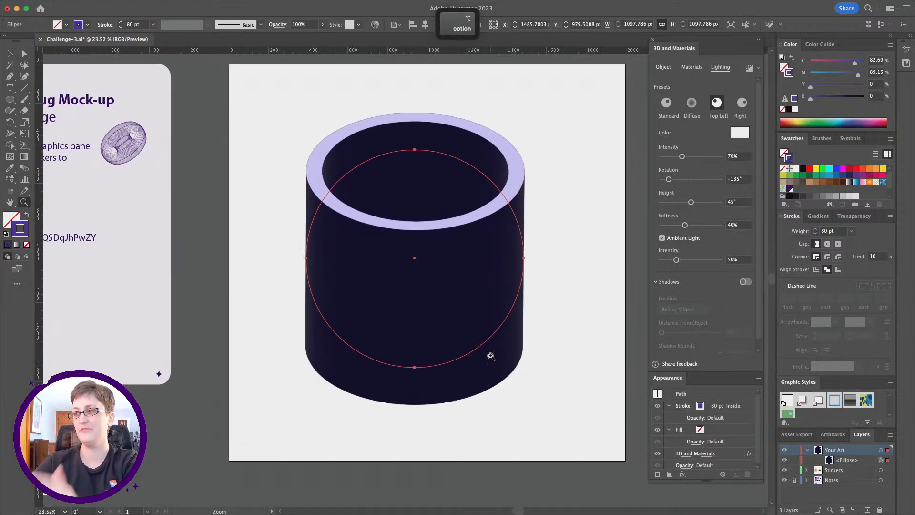
{"action": "scroll", "coordinate": [498, 355], "scroll_direction": "down", "scroll_amount": 1}
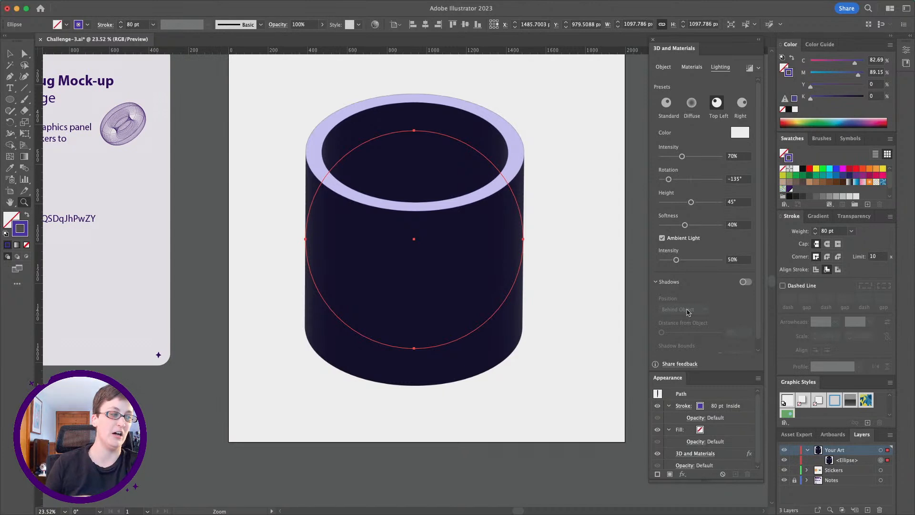
{"action": "left_click", "coordinate": [746, 282]}
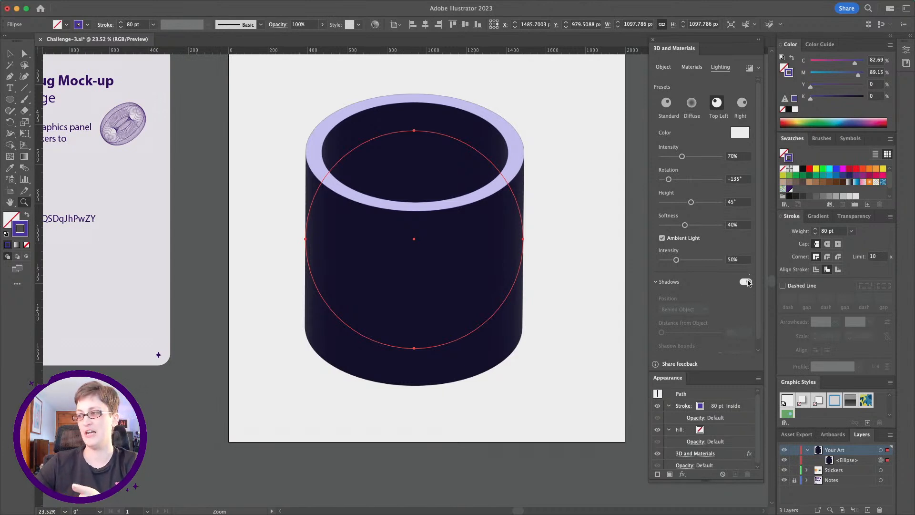
{"action": "scroll", "coordinate": [388, 349], "scroll_direction": "right", "scroll_amount": 2}
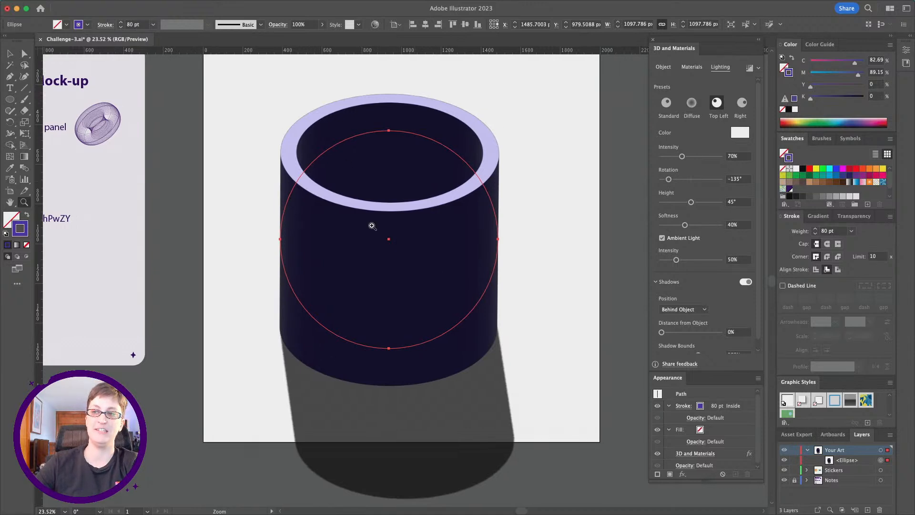
{"action": "scroll", "coordinate": [376, 221], "scroll_direction": "up", "scroll_amount": 2}
{"action": "scroll", "coordinate": [377, 222], "scroll_direction": "right", "scroll_amount": 1}
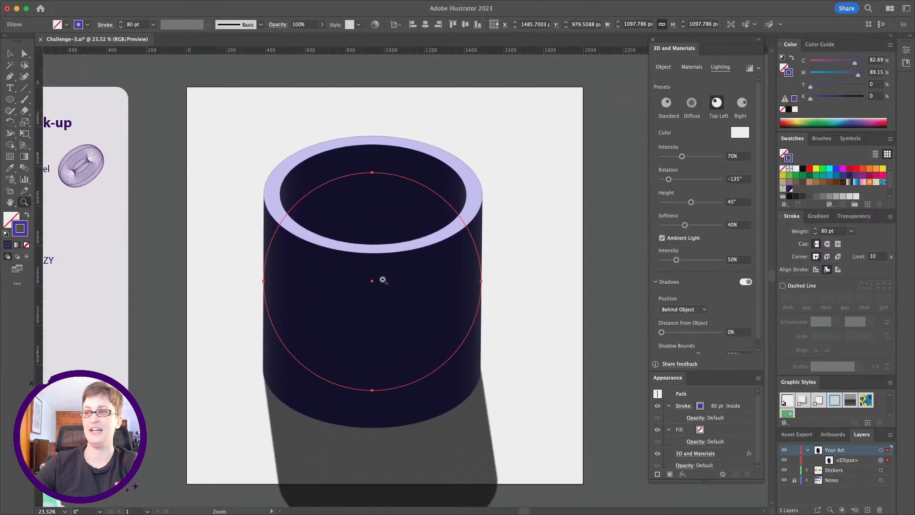
Set the light's rotation to -119° and its height to 78° to redirect and shorten the cylinder's shadow.
{"action": "scroll", "coordinate": [318, 227], "scroll_direction": "down", "scroll_amount": 3}
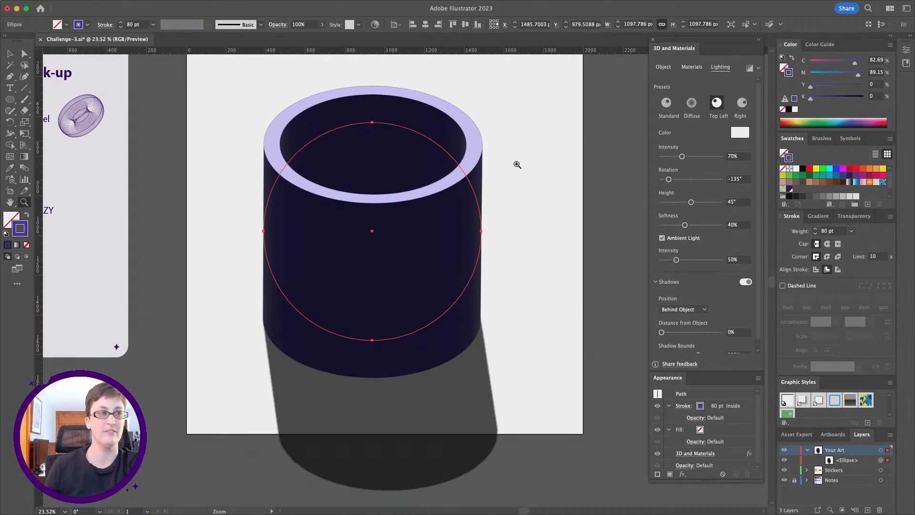
{"action": "mouse_move", "coordinate": [669, 179]}
{"action": "left_mouse_down"}
{"action": "mouse_move", "coordinate": [679, 182]}
{"action": "mouse_move", "coordinate": [663, 184]}
{"action": "mouse_move", "coordinate": [672, 184]}
{"action": "left_mouse_up"}
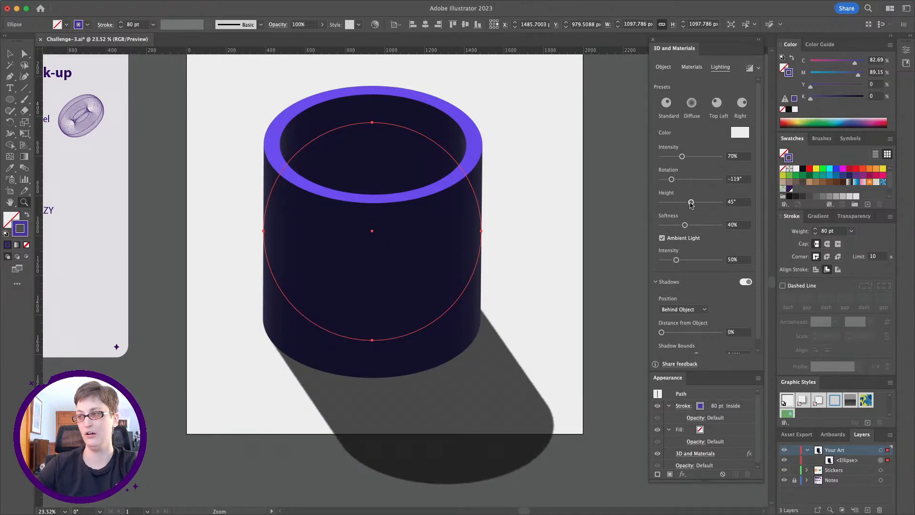
{"action": "left_click_drag", "start_coordinate": [691, 204], "coordinate": [712, 202]}
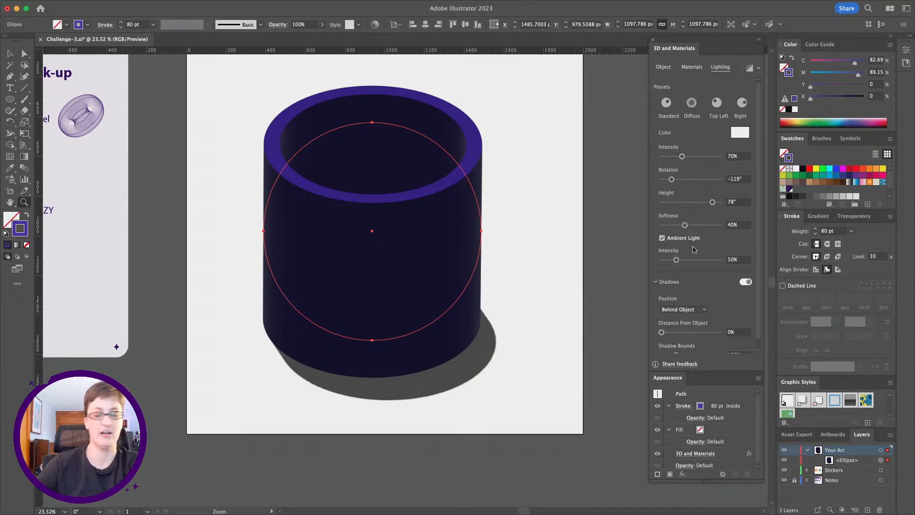
Brighten the cylinder by setting the light intensity to 139% and the ambient light intensity to 123%.
{"action": "left_click", "coordinate": [682, 156]}
{"action": "left_click_drag", "start_coordinate": [687, 157], "coordinate": [706, 158]}
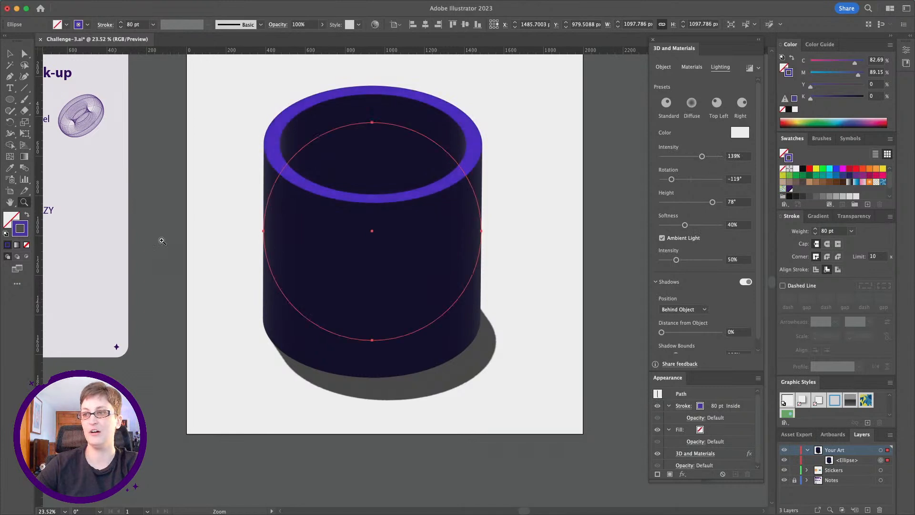
{"action": "left_click_drag", "start_coordinate": [677, 260], "coordinate": [699, 260]}
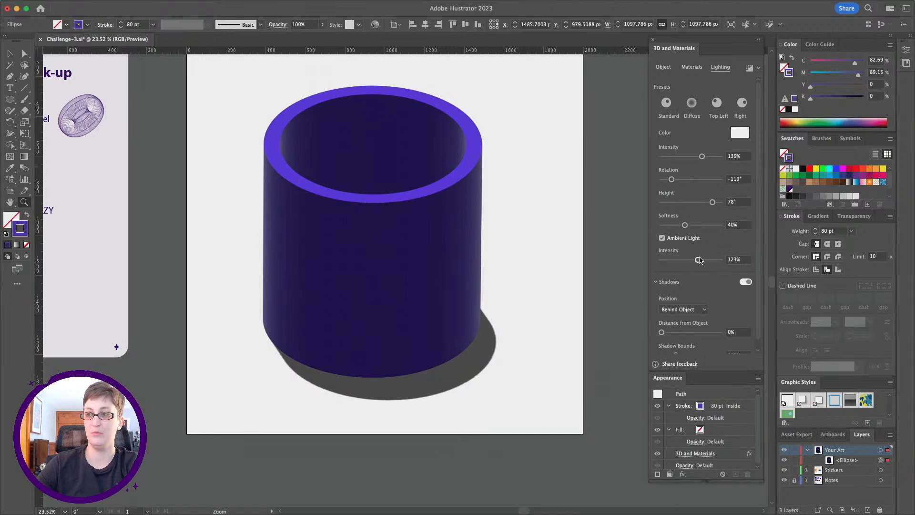
Set the light softness to 77% while previewing the cylinder with ray tracing, and switch the ray-traced rendering back off.
{"action": "scroll", "coordinate": [210, 238], "scroll_direction": "right", "scroll_amount": 2}
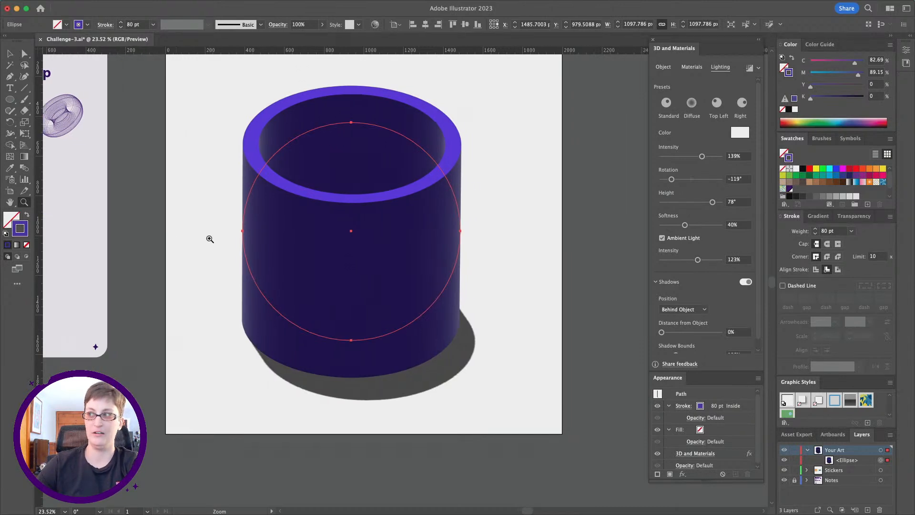
{"action": "scroll", "coordinate": [209, 237], "scroll_direction": "right", "scroll_amount": 3}
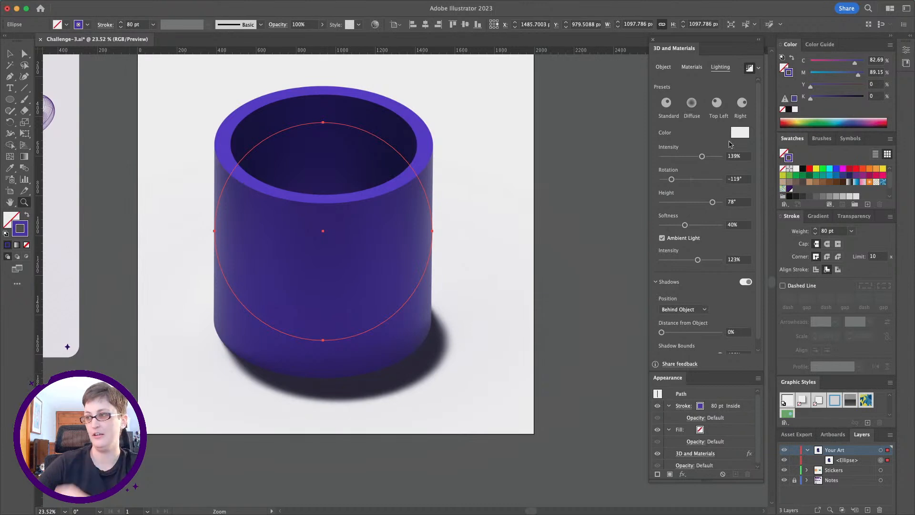
{"action": "left_click_drag", "start_coordinate": [684, 223], "coordinate": [708, 228]}
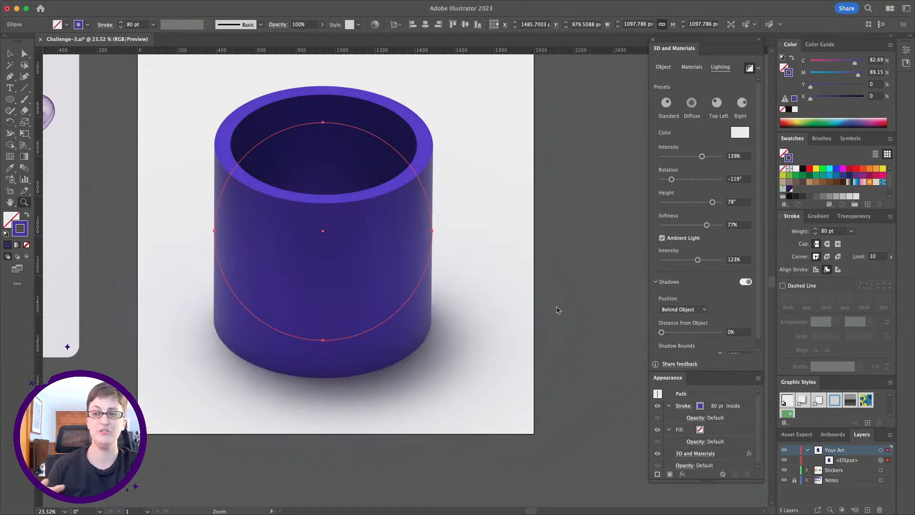
{"action": "left_click", "coordinate": [750, 68]}
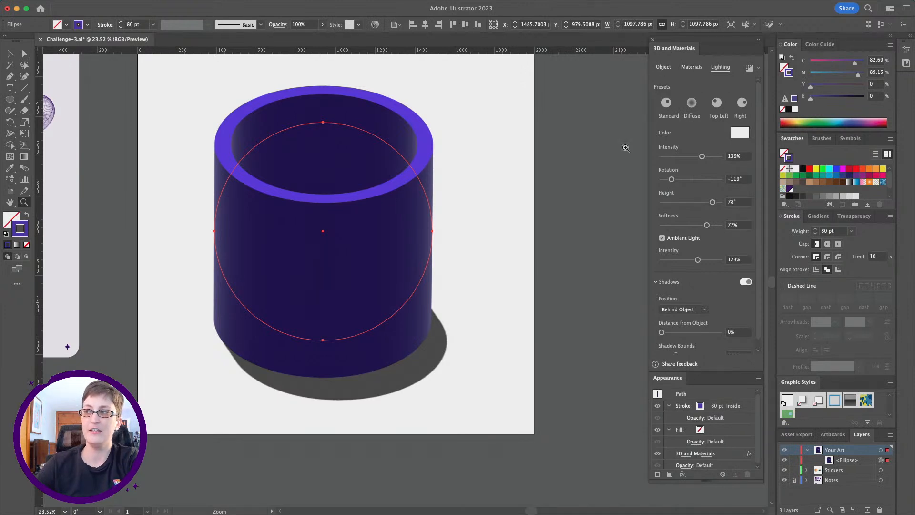
Turn on the bevel for the cylinder's edges, choose the Round shape, and set the bevel width to 75%.
{"action": "left_click", "coordinate": [664, 68]}
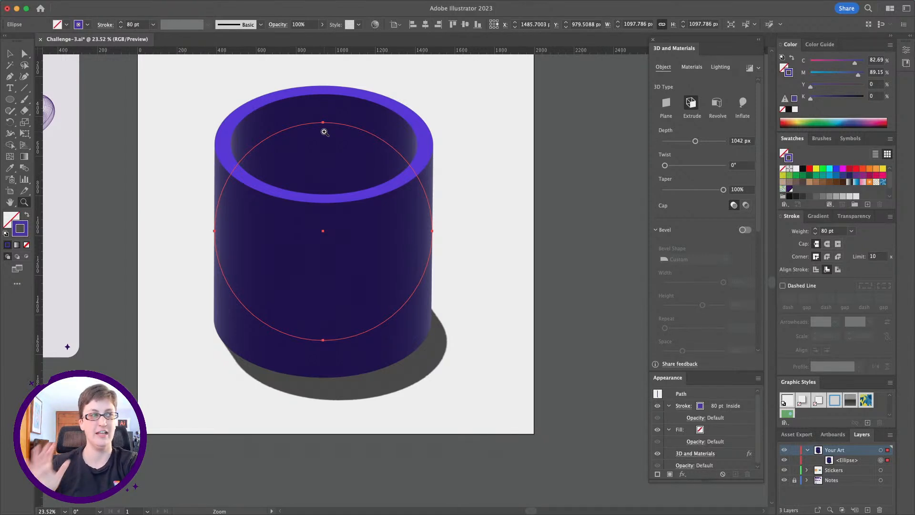
{"action": "left_click", "coordinate": [746, 231]}
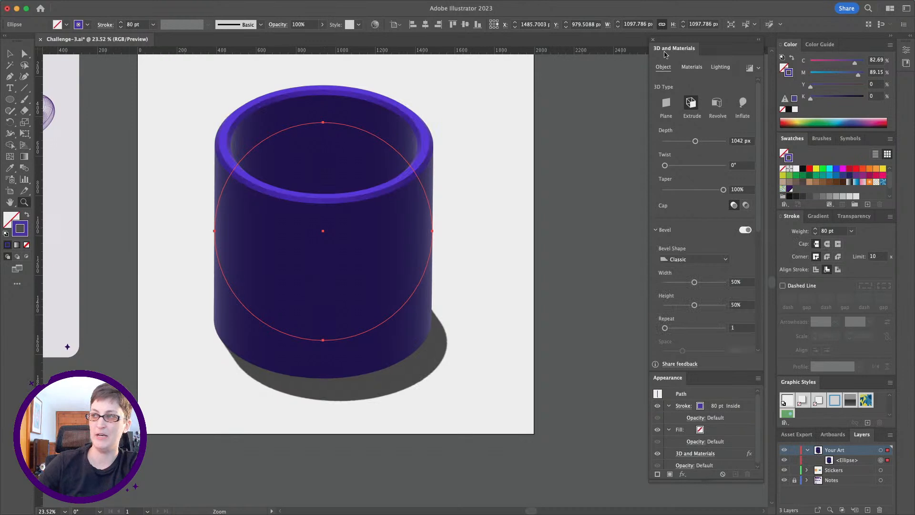
{"action": "scroll", "coordinate": [686, 218], "scroll_direction": "down", "scroll_amount": 5}
{"action": "left_click", "coordinate": [695, 176]}
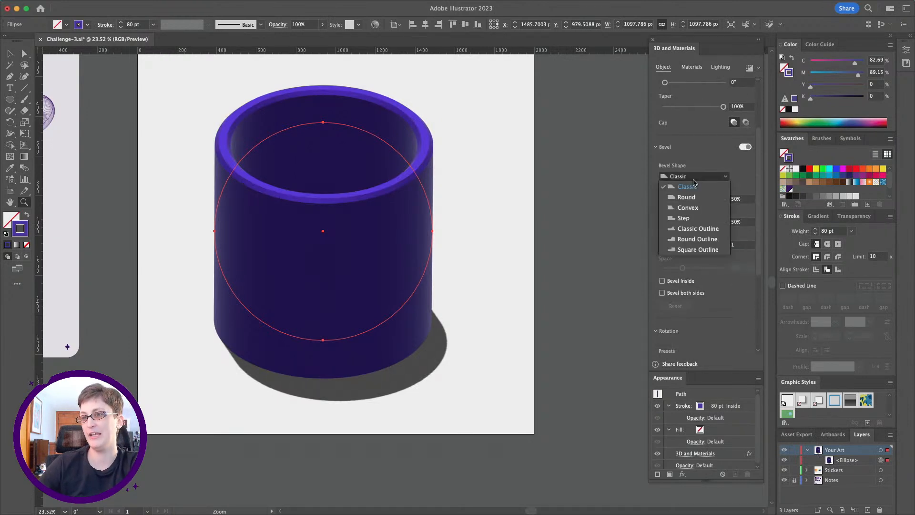
{"action": "left_click", "coordinate": [687, 197]}
{"action": "mouse_move", "coordinate": [695, 200]}
{"action": "left_mouse_down"}
{"action": "mouse_move", "coordinate": [738, 204]}
{"action": "mouse_move", "coordinate": [710, 204]}
{"action": "left_mouse_up"}
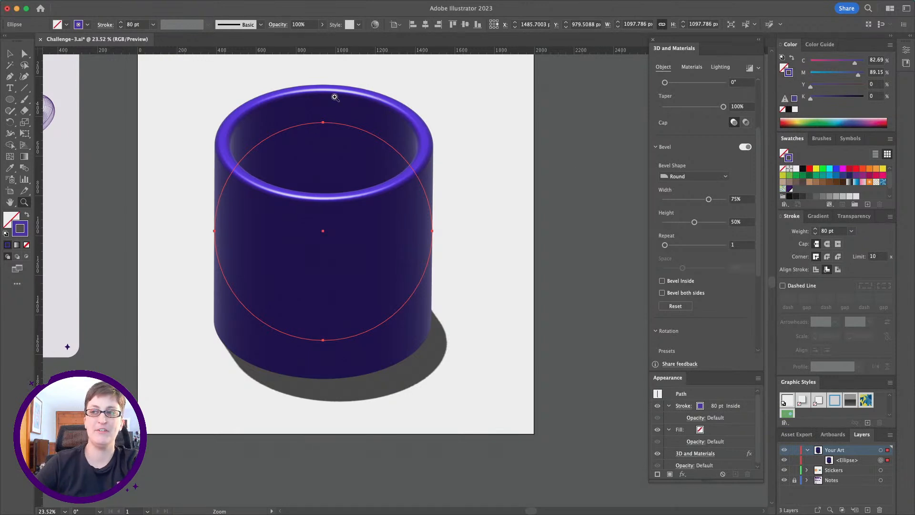
Copy the mug's ellipse and paste the duplicate in place in front of the original.
{"action": "left_click", "coordinate": [12, 53]}
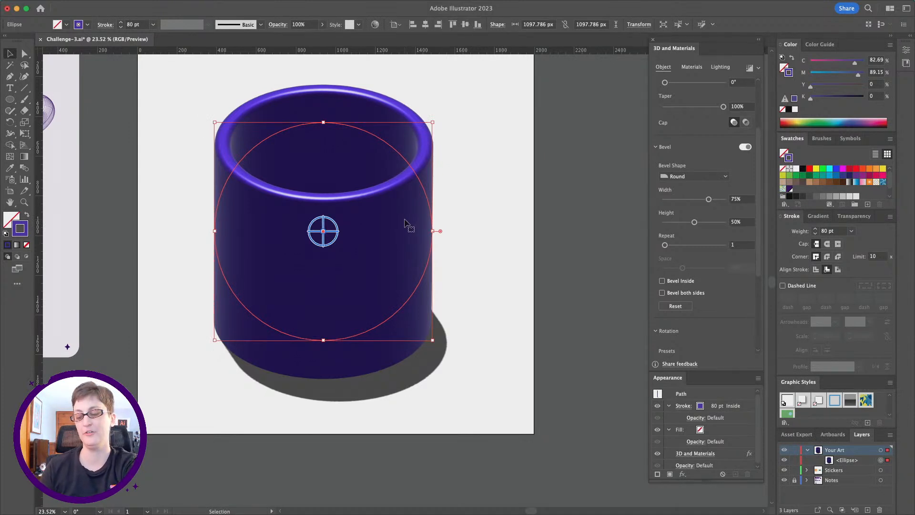
{"action": "key", "text": "super+c"}
{"action": "key", "text": "super+f"}
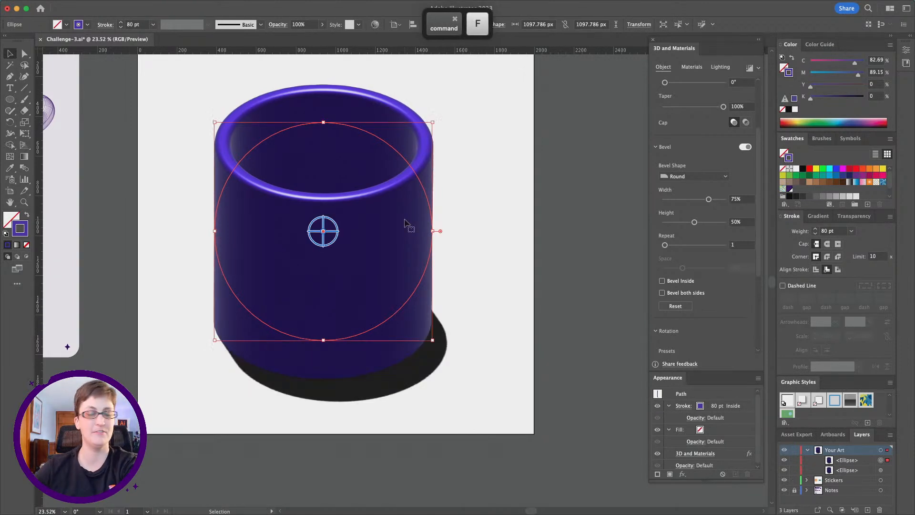
Delete the left anchor point of the duplicate ellipse to make a half circle and move it to the right of the mug body.
{"action": "left_click", "coordinate": [25, 54]}
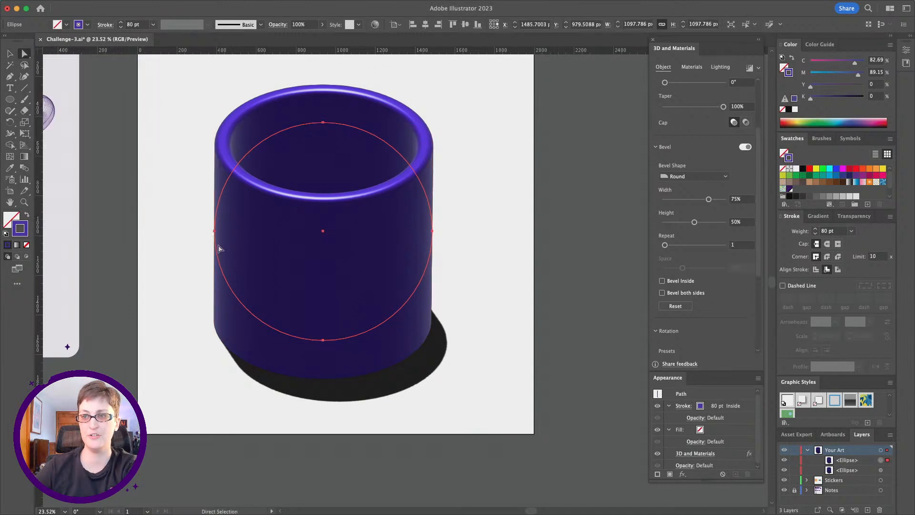
{"action": "left_click", "coordinate": [214, 231]}
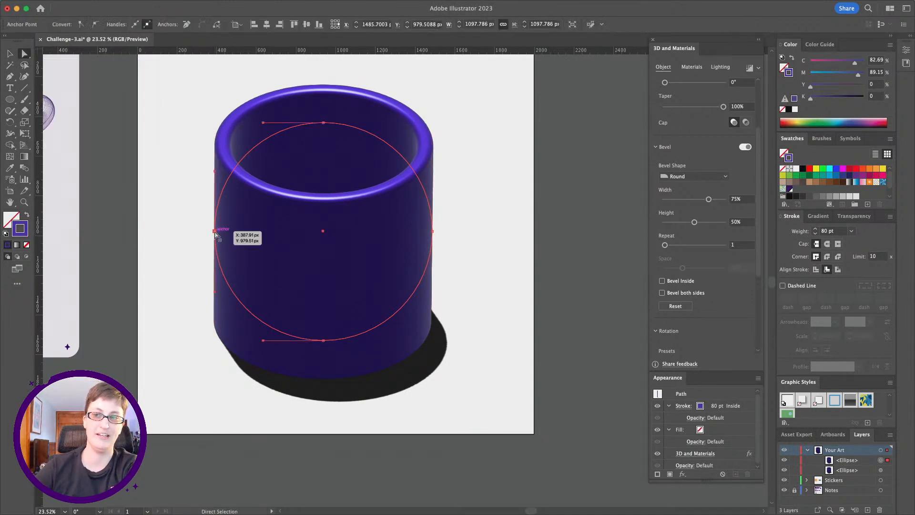
{"action": "key", "text": "BackSpace"}
{"action": "key", "text": "v"}
{"action": "left_click_drag", "start_coordinate": [458, 195], "coordinate": [491, 199]}
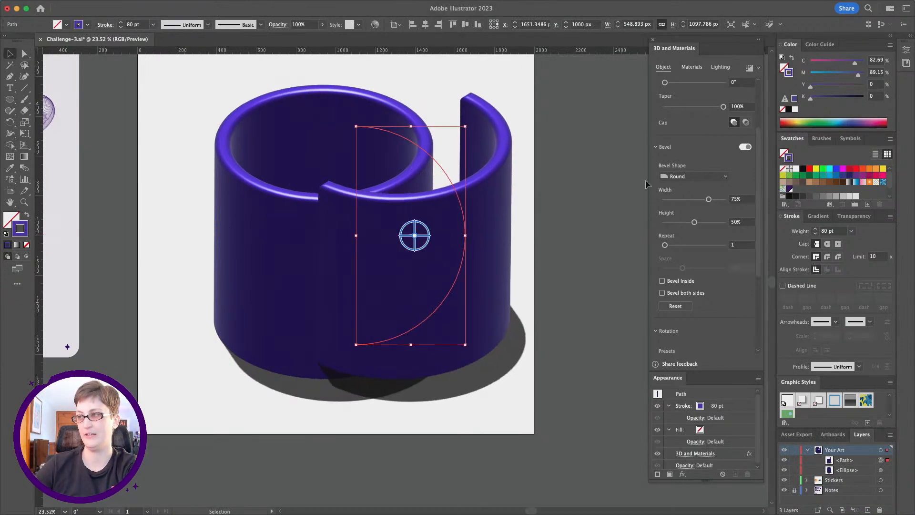
Reduce the half circle's extrusion depth to 177 px and rotate it in 3D so it stands upright like a mug handle.
{"action": "scroll", "coordinate": [677, 155], "scroll_direction": "up", "scroll_amount": 4}
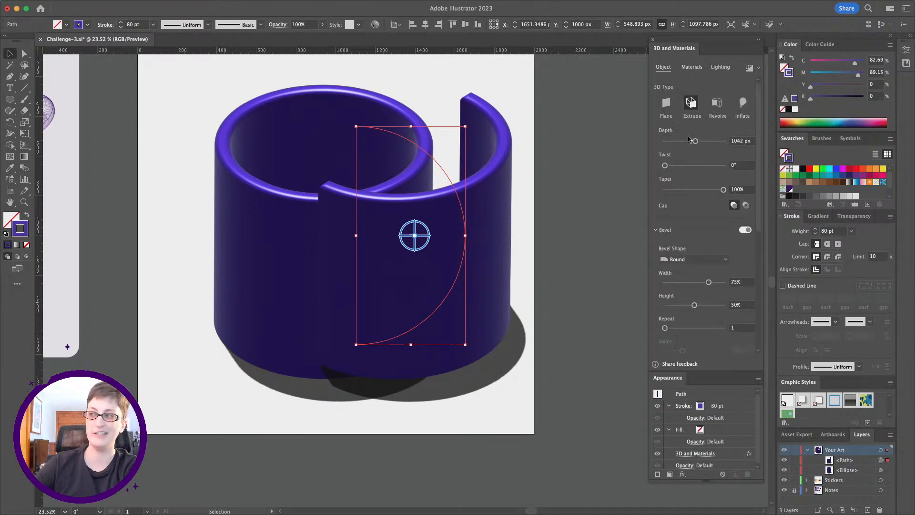
{"action": "left_click_drag", "start_coordinate": [694, 141], "coordinate": [670, 142]}
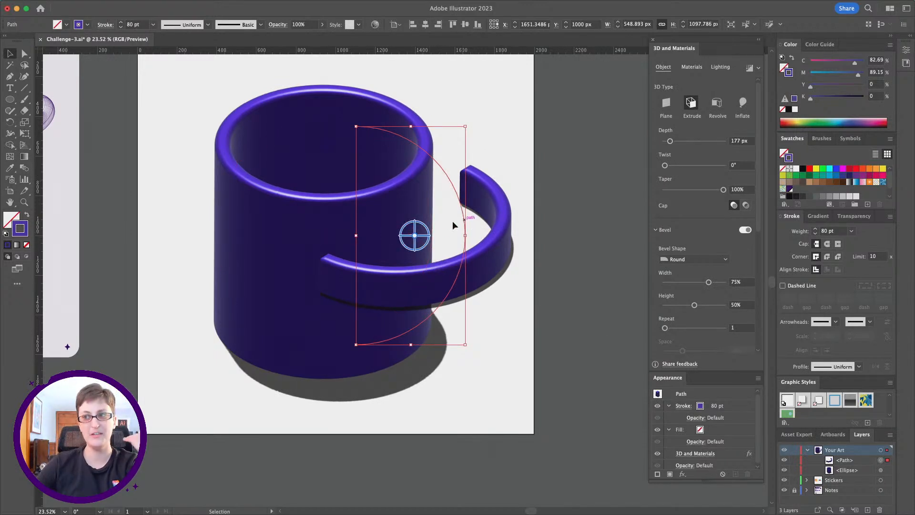
{"action": "left_click_drag", "start_coordinate": [426, 240], "coordinate": [424, 274]}
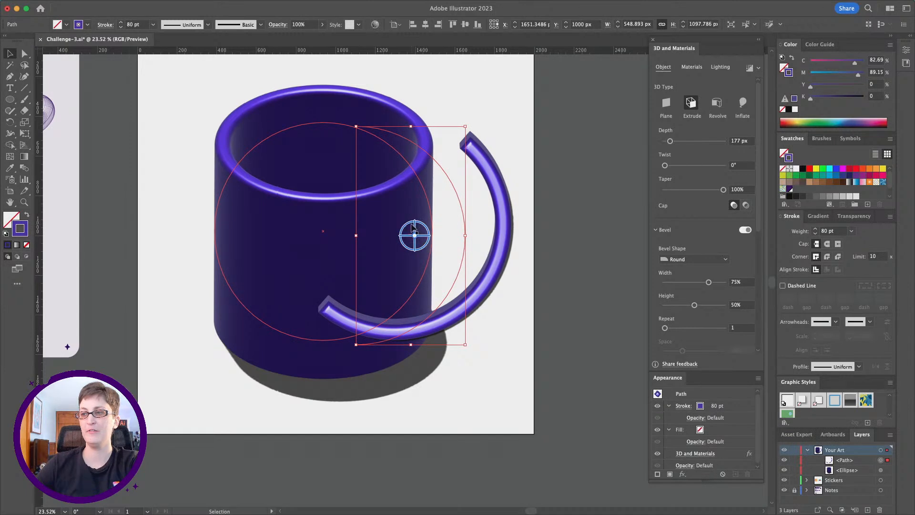
{"action": "left_click_drag", "start_coordinate": [410, 222], "coordinate": [424, 247]}
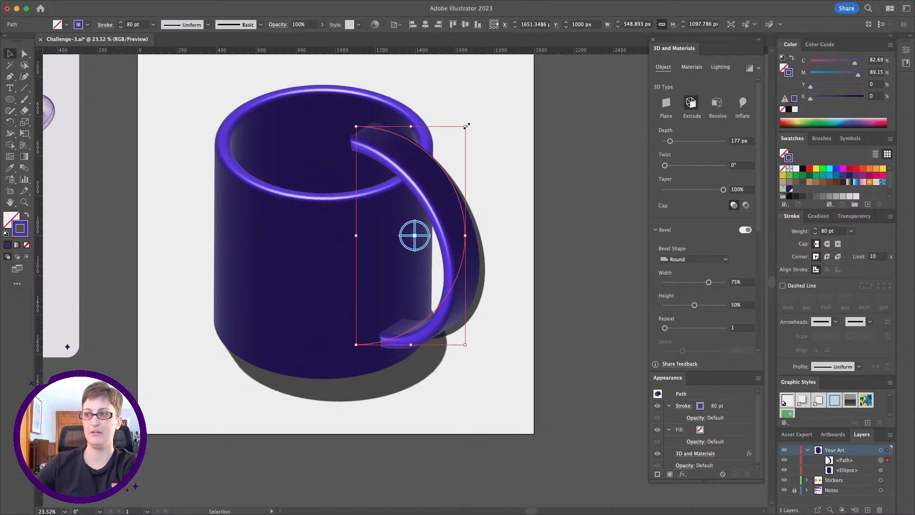
Scale the handle to about 383 × 766 px and fit it against the mug's right side, fine-tuning its 3D rotation.
{"action": "left_click_drag", "start_coordinate": [466, 126], "coordinate": [435, 155]}
{"action": "left_click_drag", "start_coordinate": [398, 218], "coordinate": [437, 212]}
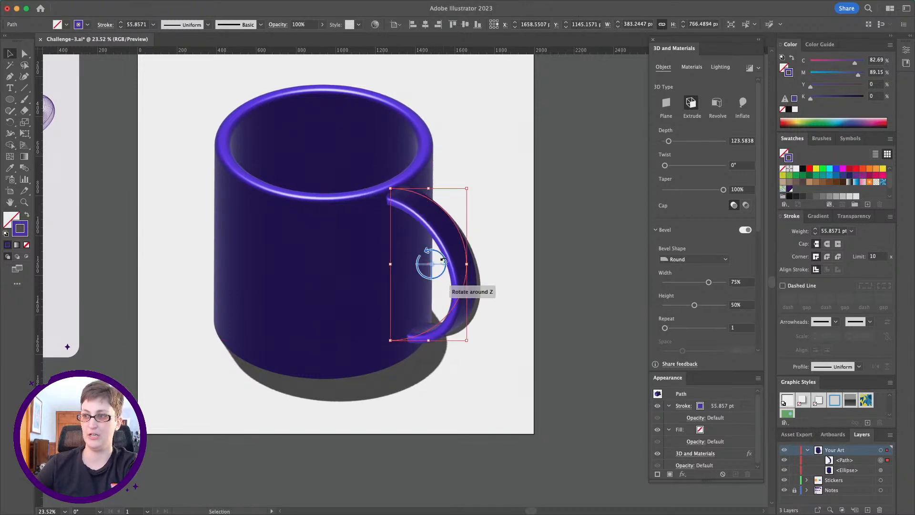
{"action": "left_click_drag", "start_coordinate": [441, 264], "coordinate": [418, 258]}
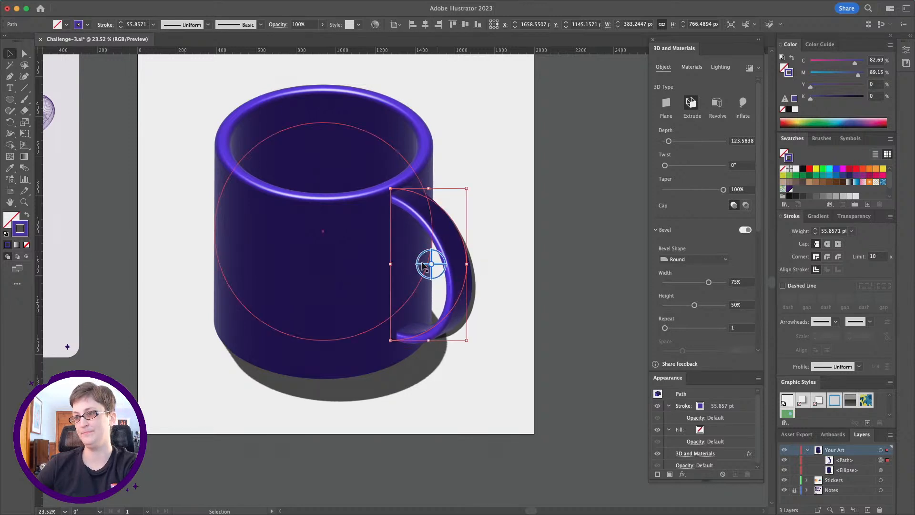
{"action": "key", "text": "super+z"}
{"action": "key", "text": "super+z"}
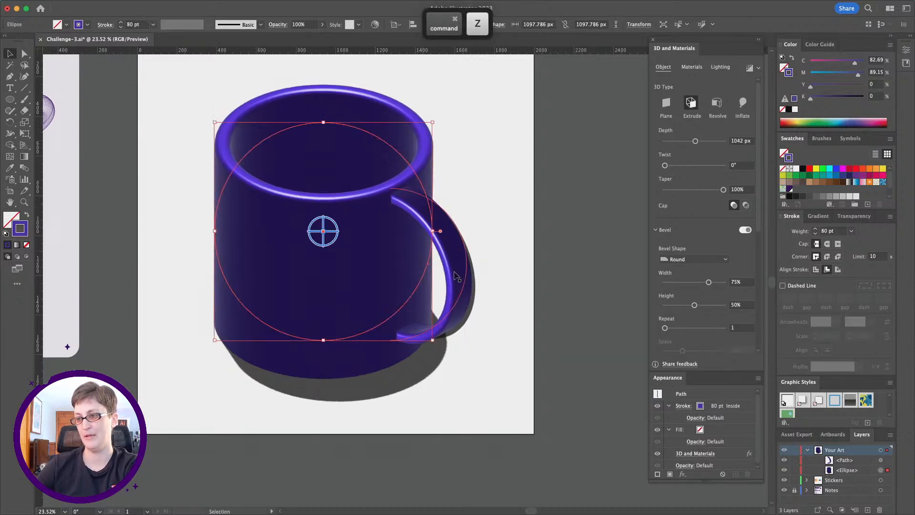
{"action": "key", "text": "super+z"}
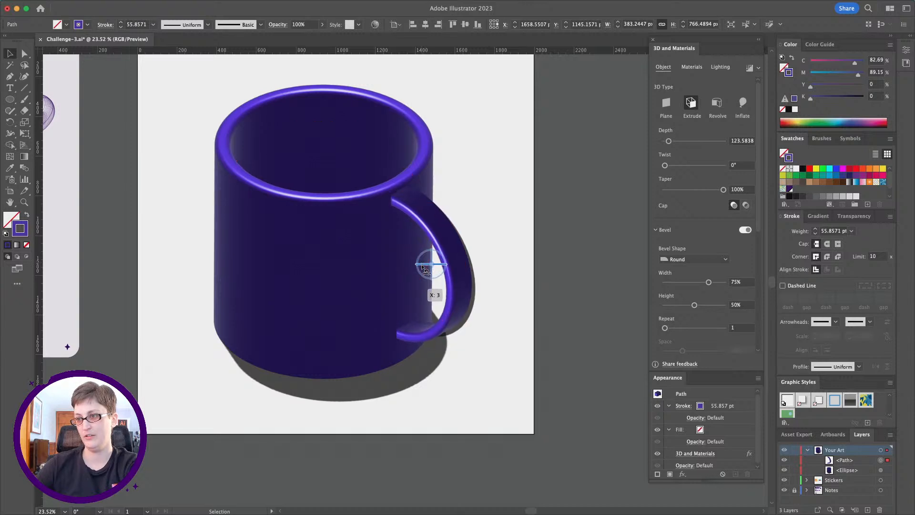
{"action": "left_click_drag", "start_coordinate": [455, 291], "coordinate": [462, 292]}
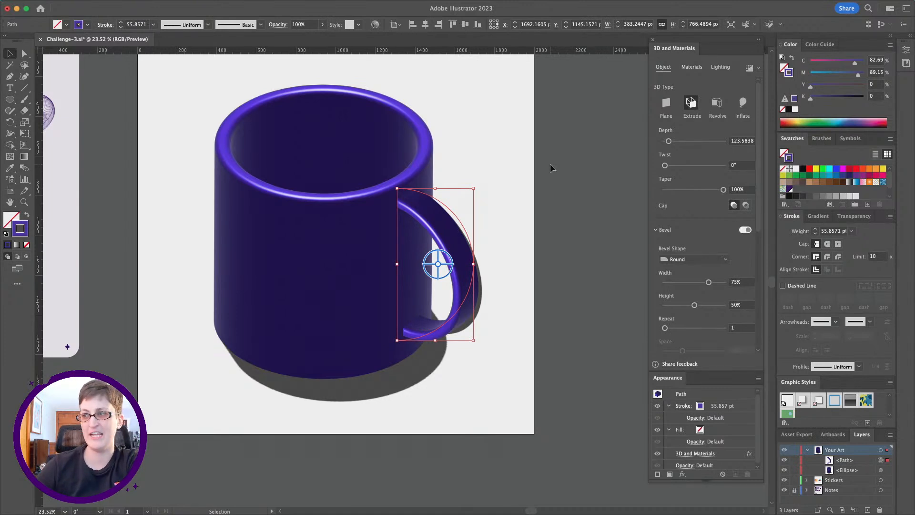
Hide the handle's 3D and Materials effect and move the flat arc clear of the mug's right side.
{"action": "left_click", "coordinate": [658, 454]}
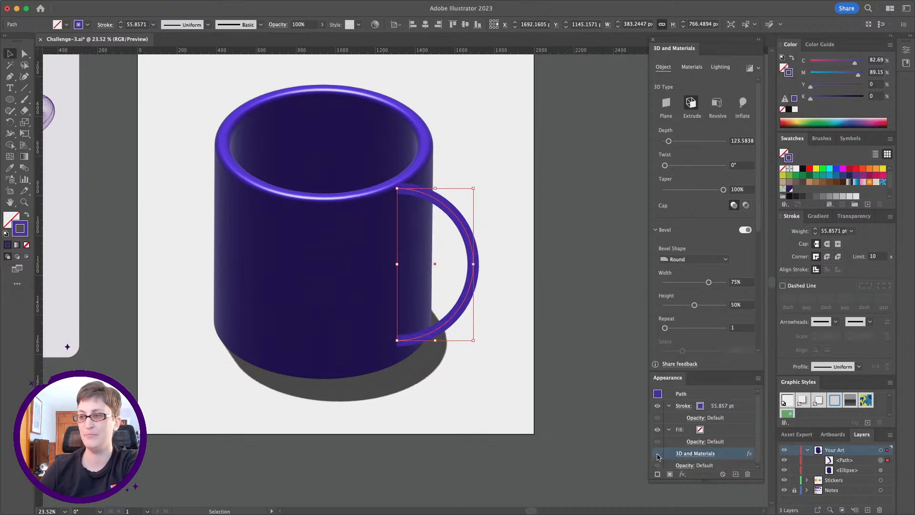
{"action": "left_click_drag", "start_coordinate": [459, 217], "coordinate": [512, 170]}
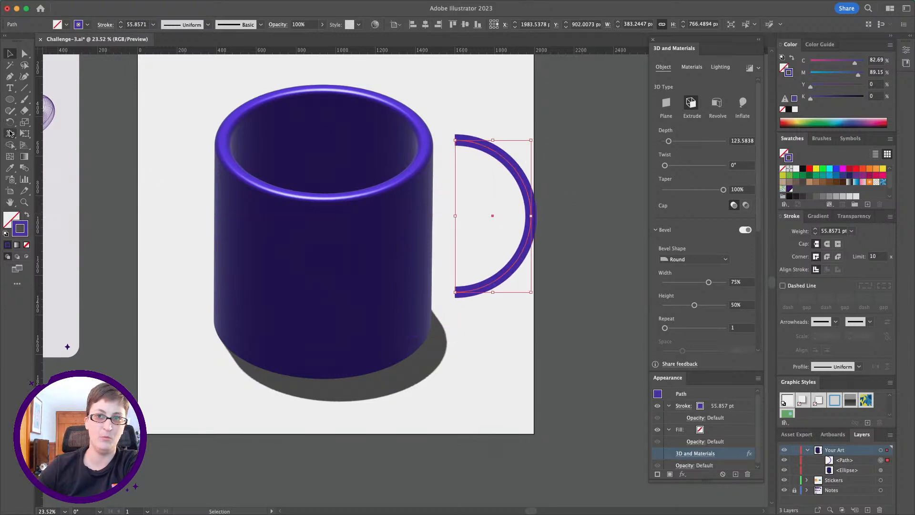
Add a width point close to each end of the handle's arc with the Width tool.
{"action": "left_click", "coordinate": [9, 134]}
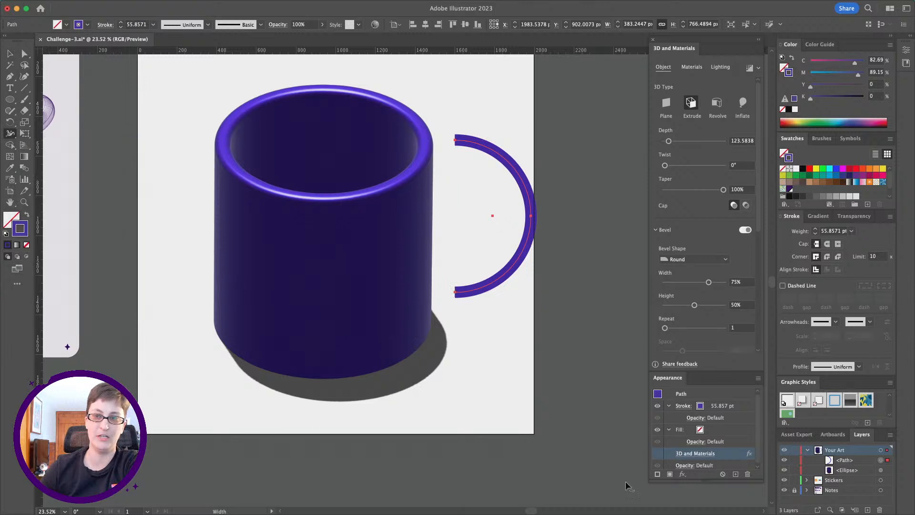
{"action": "key", "text": "z"}
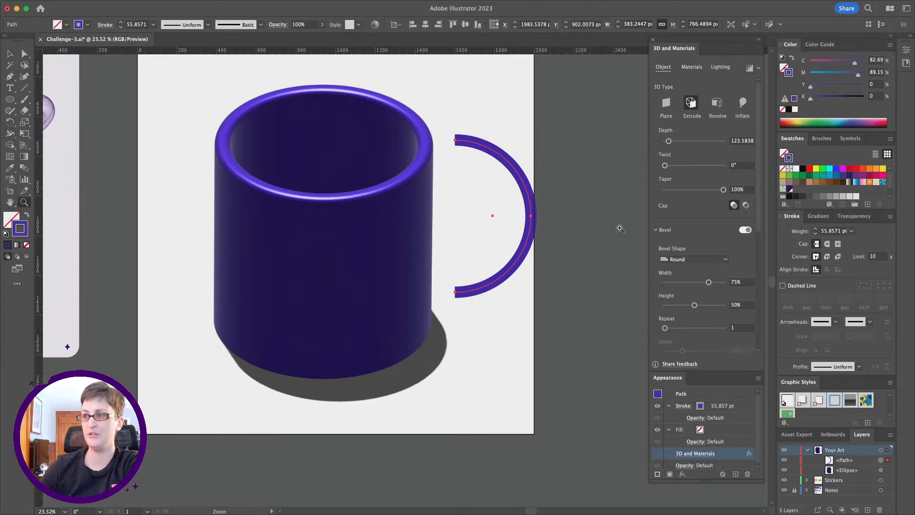
{"action": "left_click", "coordinate": [489, 221]}
{"action": "left_click", "coordinate": [423, 288]}
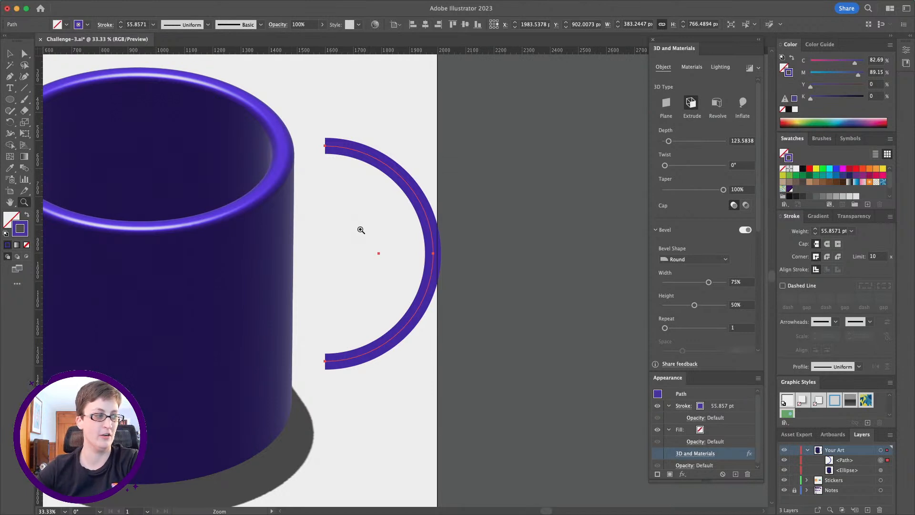
{"action": "left_click", "coordinate": [10, 134]}
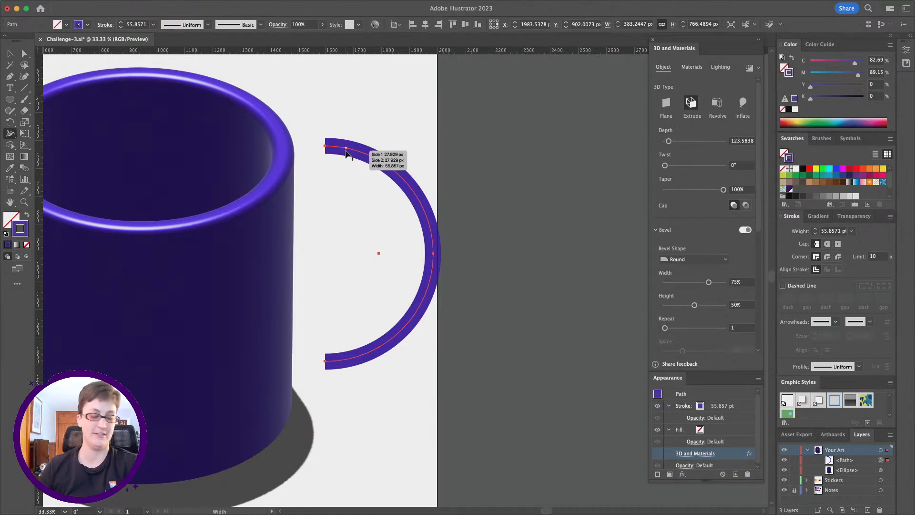
{"action": "key", "text": "z"}
{"action": "left_click", "coordinate": [358, 274]}
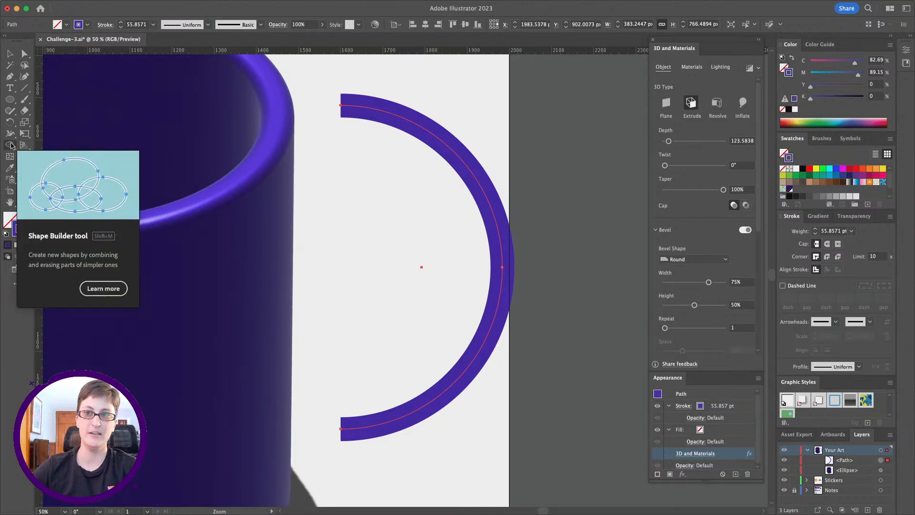
{"action": "left_click", "coordinate": [10, 133]}
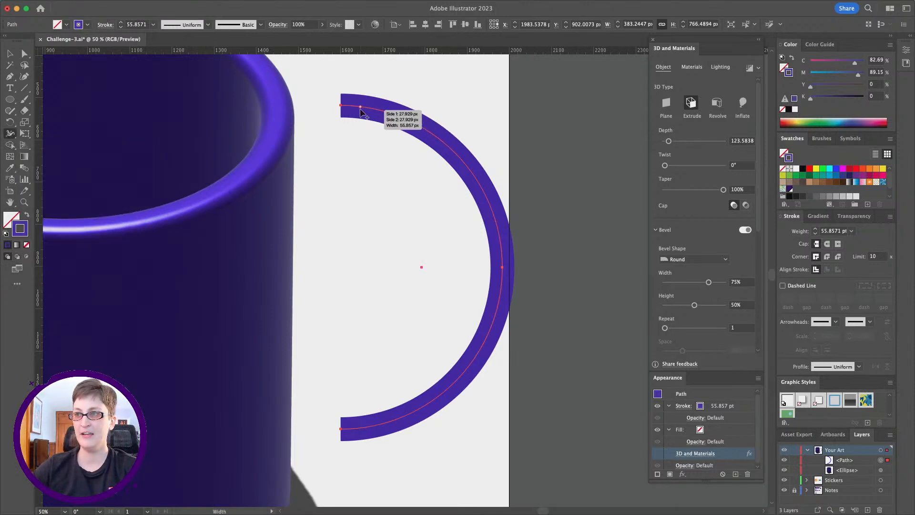
{"action": "left_click_drag", "start_coordinate": [360, 108], "coordinate": [361, 119]}
{"action": "scroll", "coordinate": [396, 234], "scroll_direction": "down", "scroll_amount": 1}
{"action": "left_click_drag", "start_coordinate": [362, 412], "coordinate": [365, 424]}
Flare the ends of the handle's stroke, widening the top end to about 160 px and the bottom end to about 154 px.
{"action": "left_click_drag", "start_coordinate": [342, 99], "coordinate": [343, 133]}
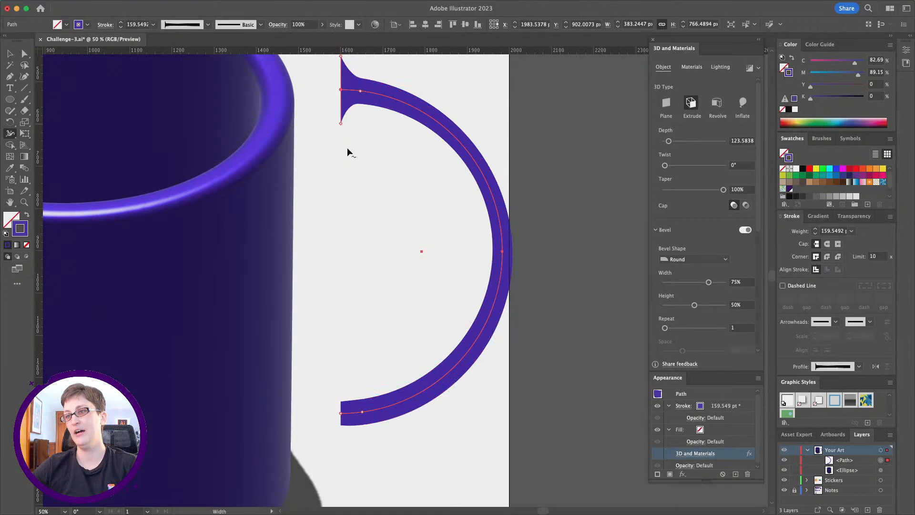
{"action": "scroll", "coordinate": [370, 246], "scroll_direction": "down", "scroll_amount": 2}
{"action": "left_click_drag", "start_coordinate": [343, 363], "coordinate": [344, 335]}
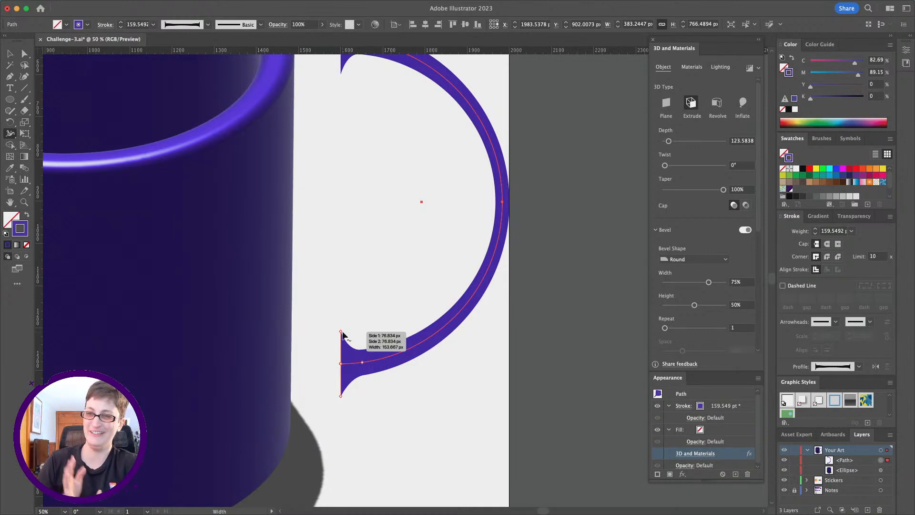
Show the 3D and Materials effect again on the flared handle.
{"action": "left_click", "coordinate": [25, 203]}
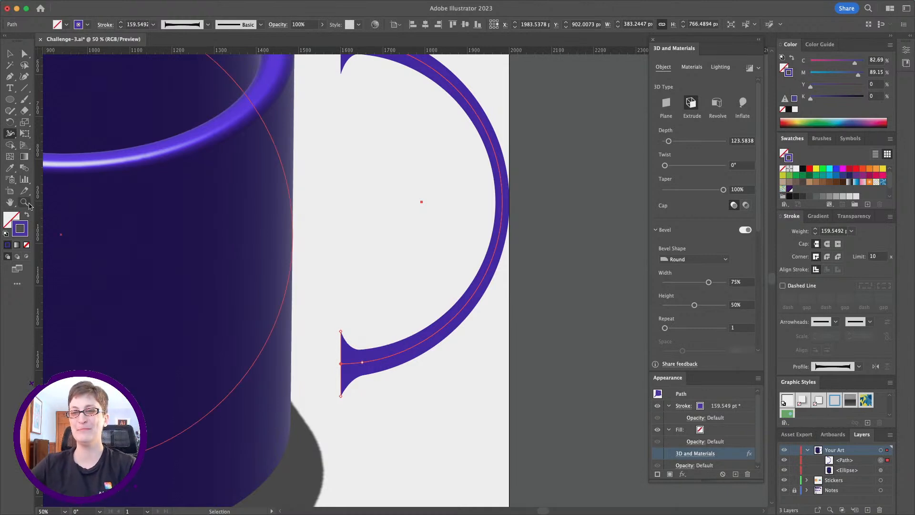
{"action": "left_click", "coordinate": [380, 276], "text": "alt"}
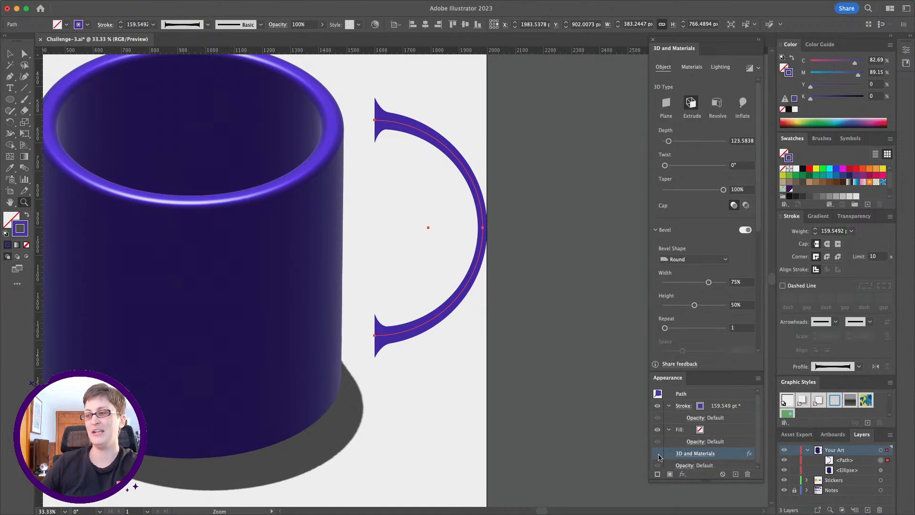
{"action": "left_click", "coordinate": [658, 455]}
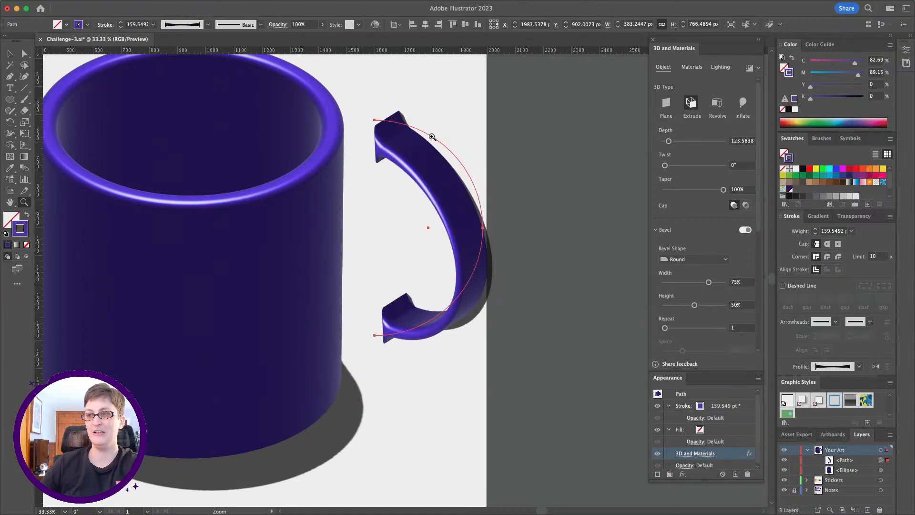
Move the handle against the mug's right side so that its flared ends meet the mug body.
{"action": "left_click", "coordinate": [9, 53]}
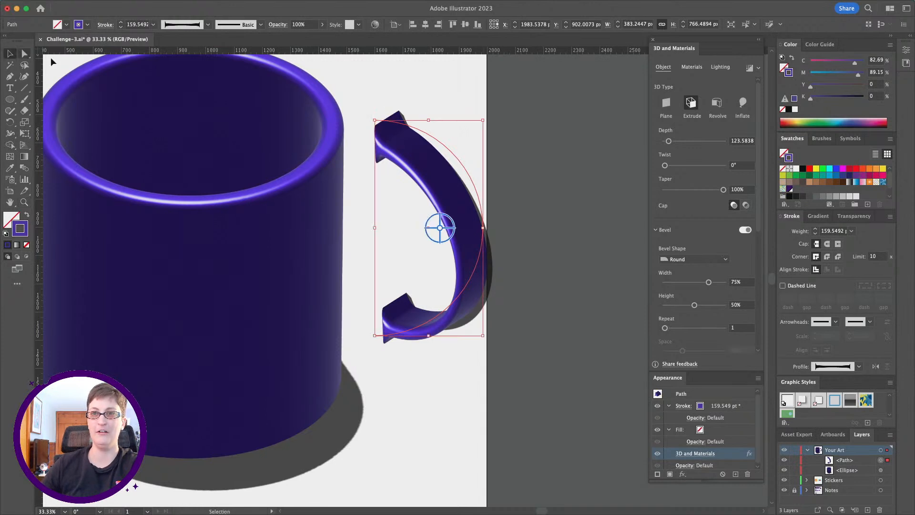
{"action": "left_click_drag", "start_coordinate": [404, 147], "coordinate": [319, 223]}
{"action": "scroll", "coordinate": [381, 224], "scroll_direction": "left", "scroll_amount": 5}
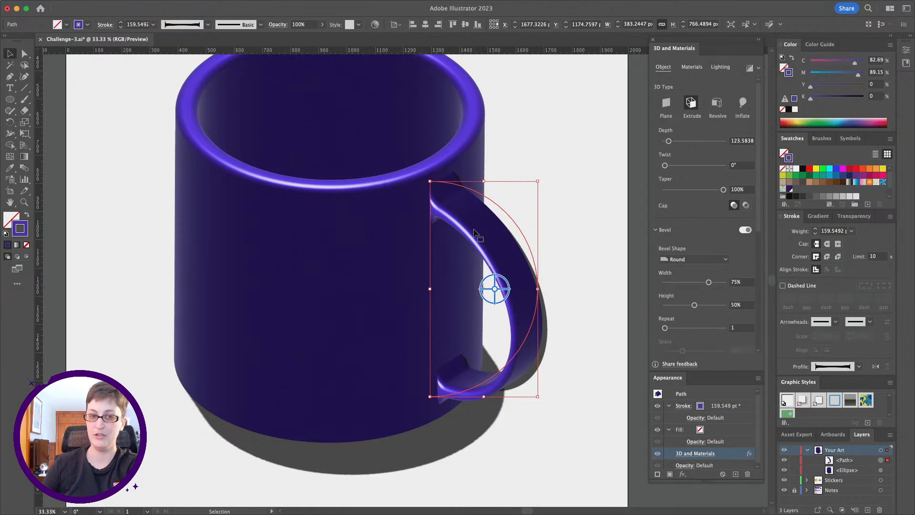
Place a new point text object on the artboard above and left of the mug, with a font size of 72 pt.
{"action": "left_click", "coordinate": [24, 202]}
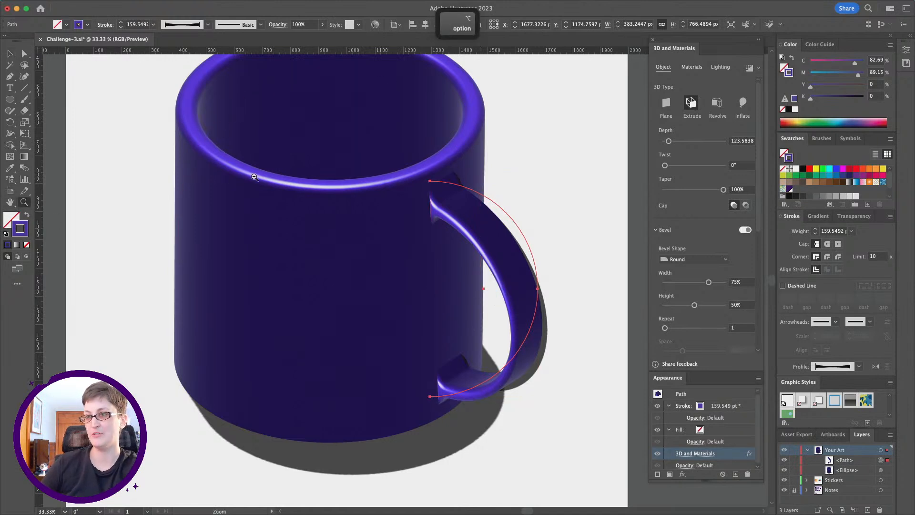
{"action": "left_click", "coordinate": [254, 177], "text": "alt"}
{"action": "key", "text": "v"}
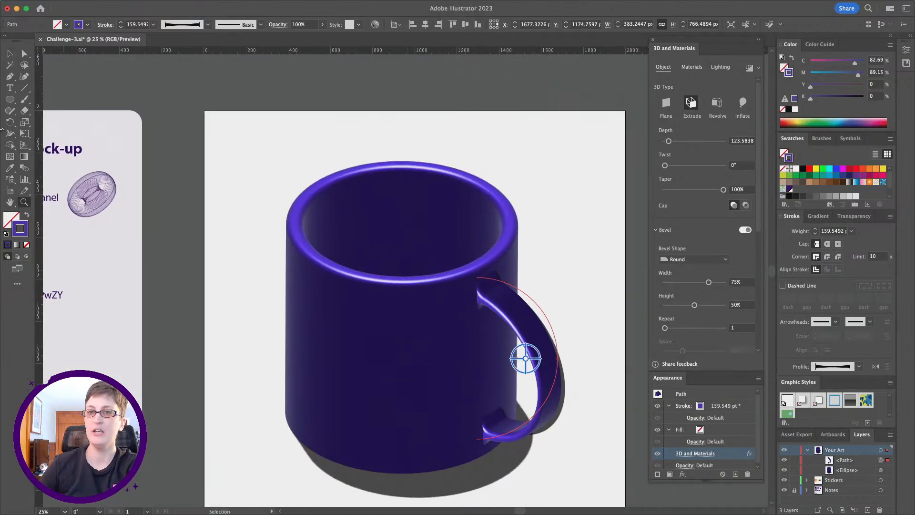
{"action": "left_click", "coordinate": [10, 88]}
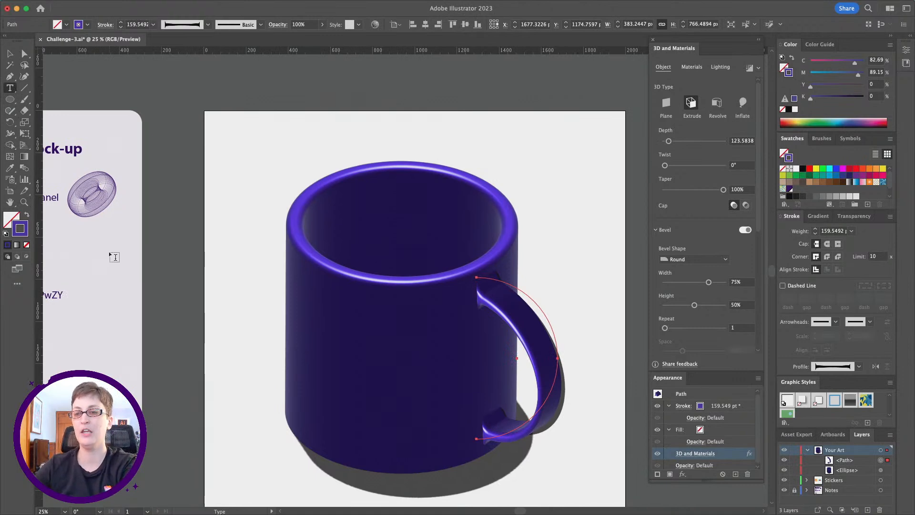
{"action": "scroll", "coordinate": [114, 257], "scroll_direction": "left", "scroll_amount": 7}
{"action": "scroll", "coordinate": [114, 258], "scroll_direction": "down", "scroll_amount": 3}
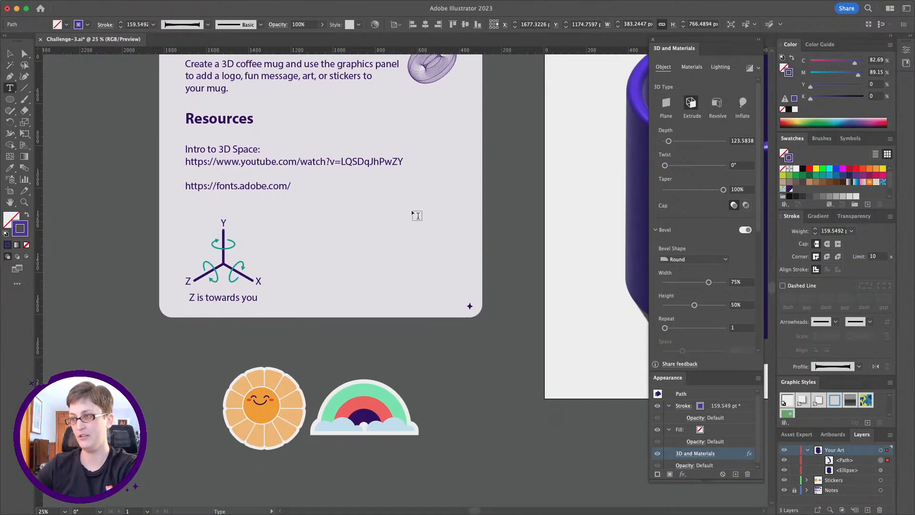
{"action": "scroll", "coordinate": [413, 215], "scroll_direction": "up", "scroll_amount": 4}
{"action": "scroll", "coordinate": [413, 215], "scroll_direction": "right", "scroll_amount": 5}
{"action": "left_click", "coordinate": [343, 202]}
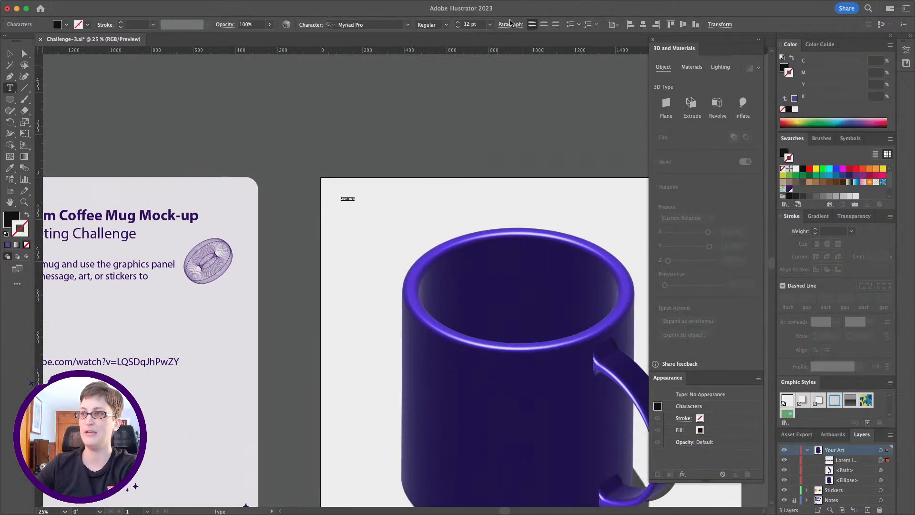
{"action": "left_click", "coordinate": [490, 24]}
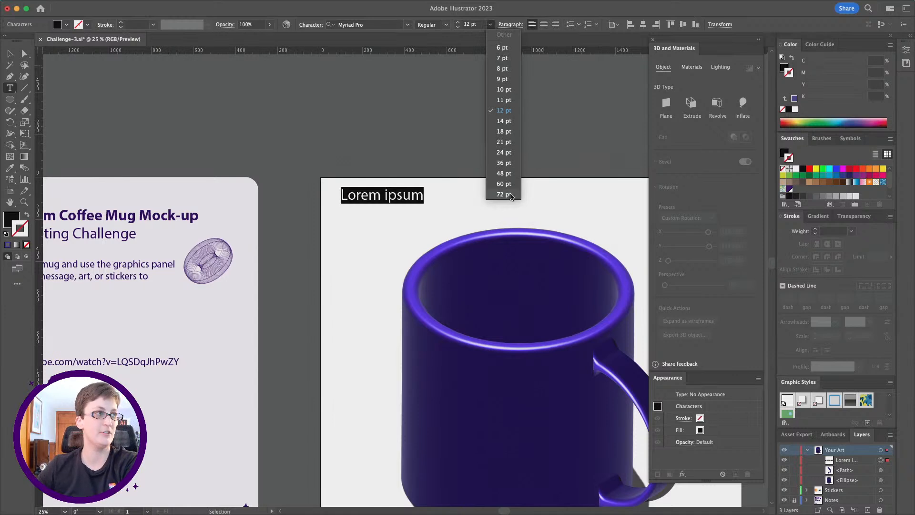
{"action": "left_click", "coordinate": [510, 194]}
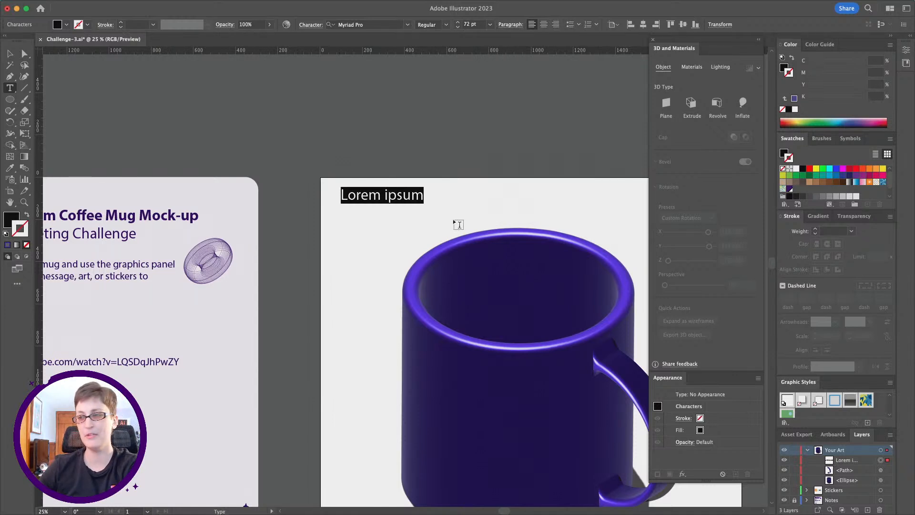
Replace the placeholder text with "Good" and "Morning" on two lines and select it as an object.
{"action": "double_click", "coordinate": [370, 194]}
{"action": "triple_click", "coordinate": [371, 195]}
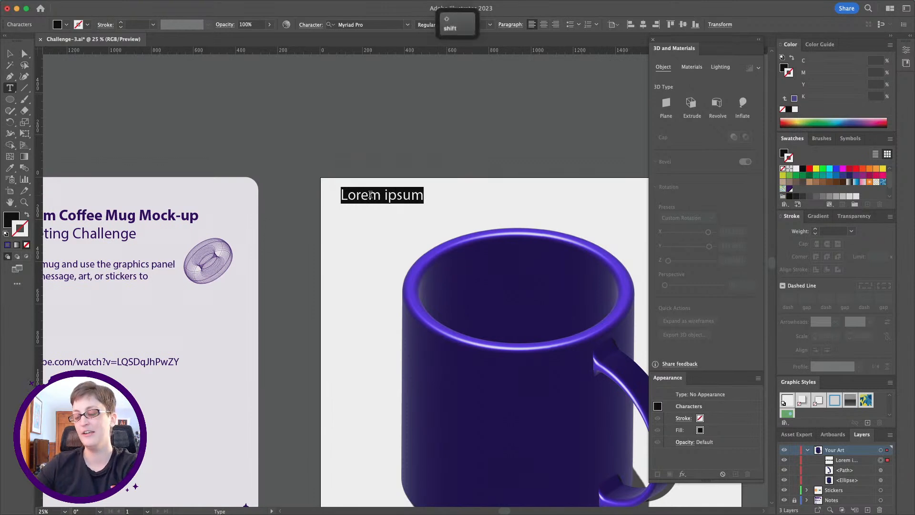
{"action": "type", "text": "Good"}
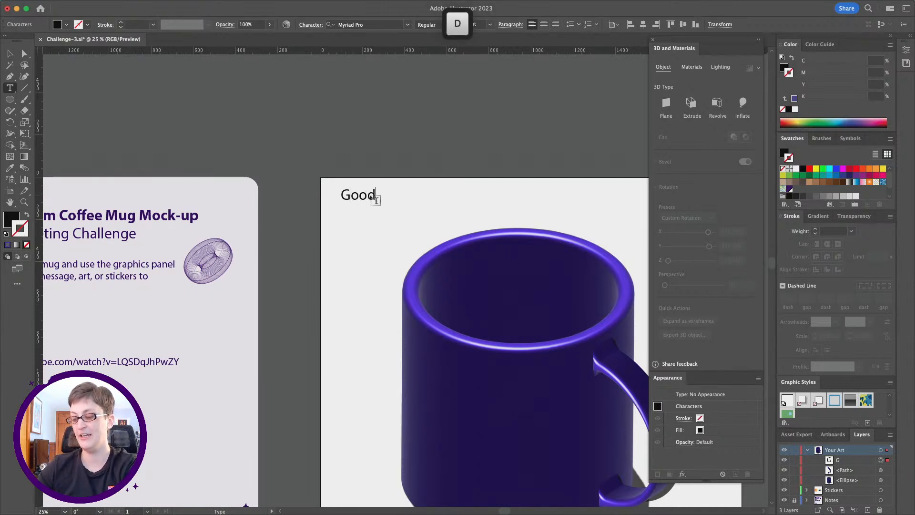
{"action": "key", "text": "Return"}
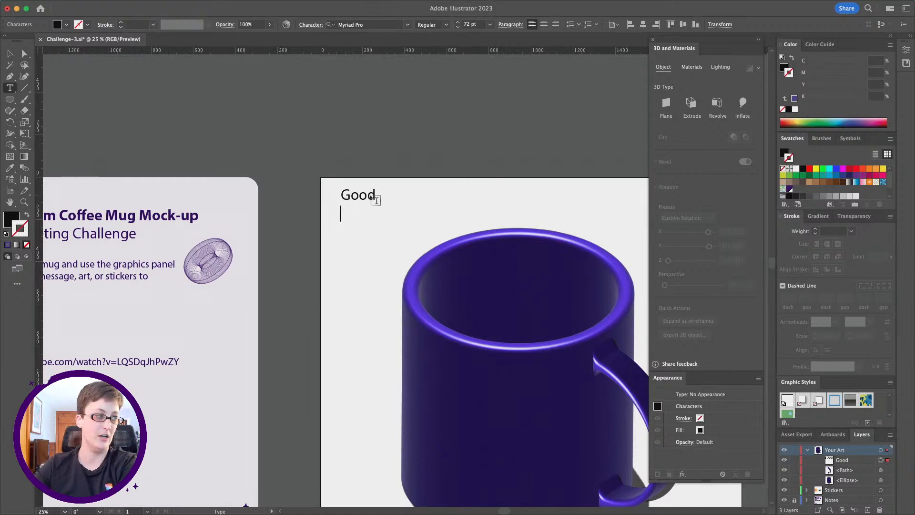
{"action": "type", "text": "Morning"}
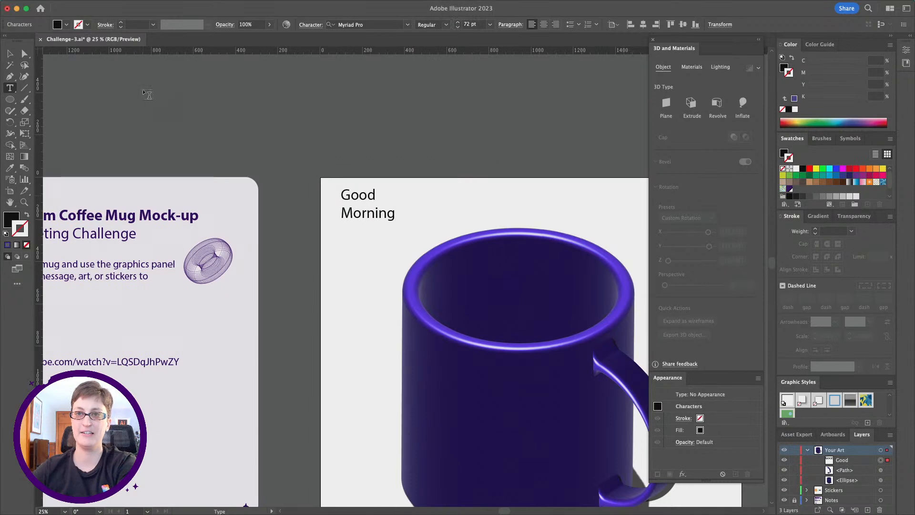
{"action": "left_click", "coordinate": [10, 53]}
{"action": "left_click", "coordinate": [347, 21]}
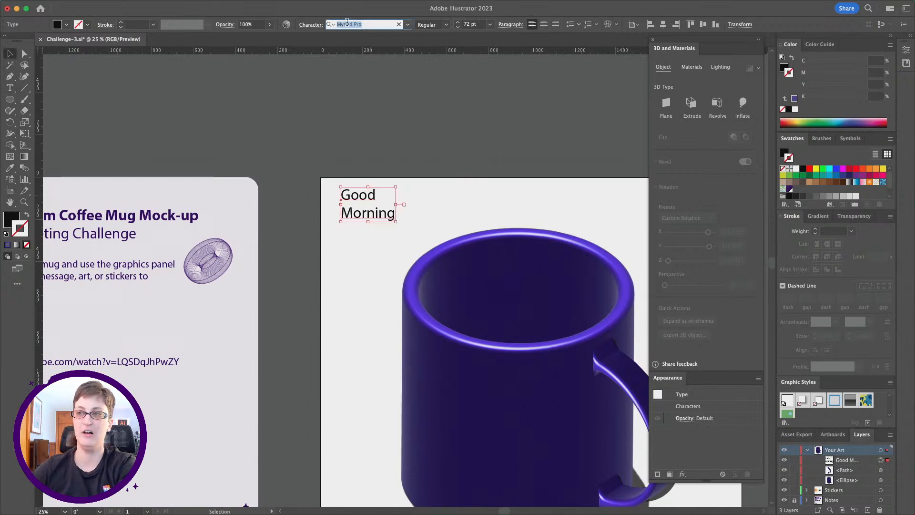
{"action": "scroll", "coordinate": [329, 195], "scroll_direction": "down", "scroll_amount": 5}
{"action": "scroll", "coordinate": [329, 194], "scroll_direction": "left", "scroll_amount": 4}
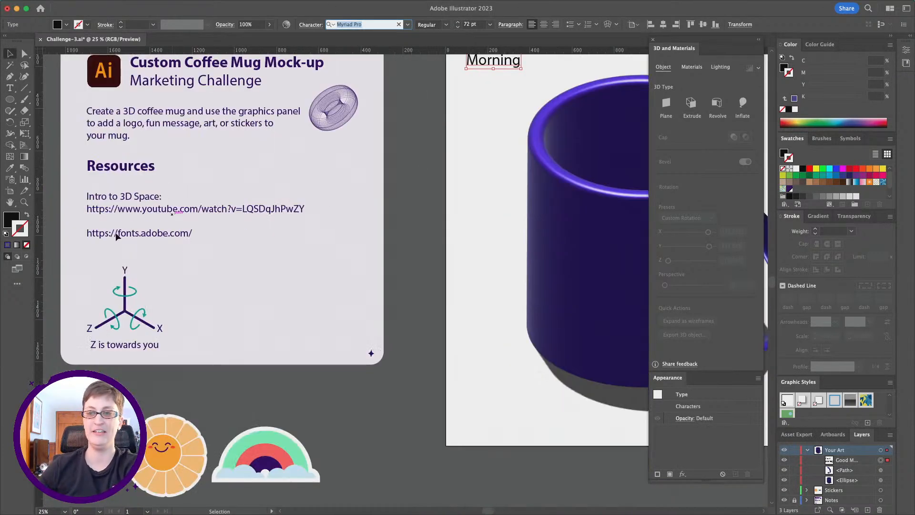
{"action": "scroll", "coordinate": [474, 123], "scroll_direction": "right", "scroll_amount": 4}
{"action": "mouse_move", "coordinate": [288, 4]}
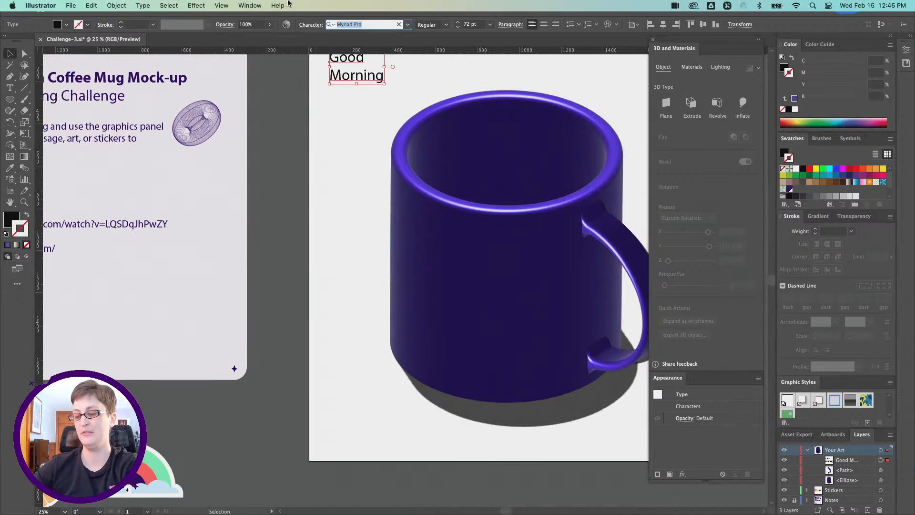
{"action": "scroll", "coordinate": [227, 80], "scroll_direction": "up", "scroll_amount": 2}
{"action": "scroll", "coordinate": [227, 81], "scroll_direction": "right", "scroll_amount": 2}
{"action": "key", "text": "o"}
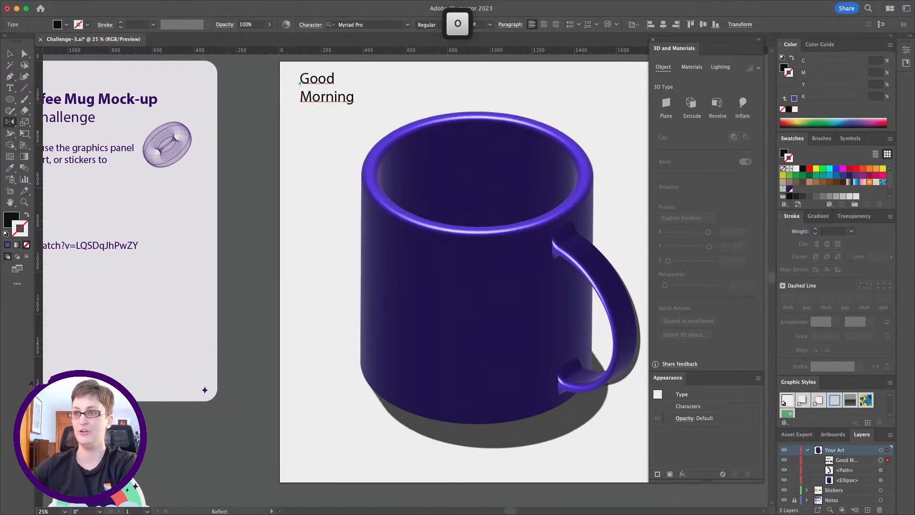
{"action": "left_click", "coordinate": [10, 53]}
{"action": "key", "text": "super+z"}
{"action": "key", "text": "super+shift+z"}
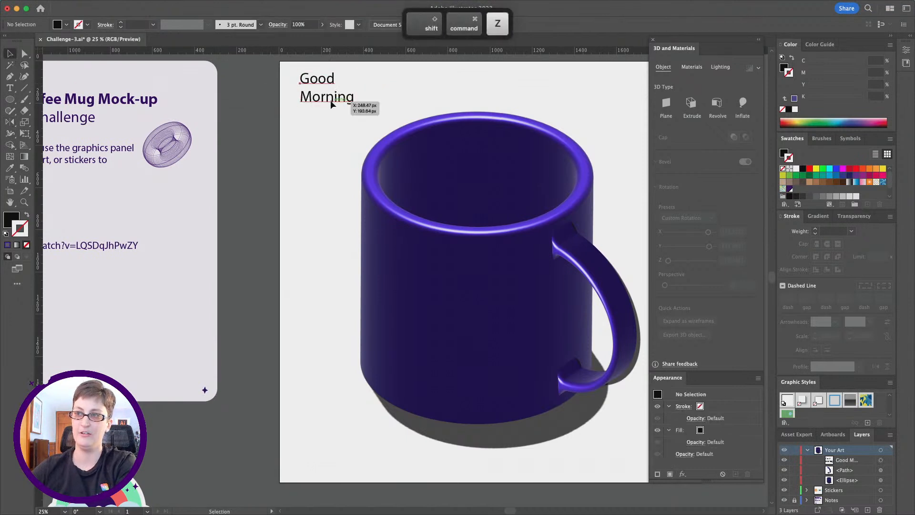
Change the font of the "Good Morning" text to Hoss Round Ultra.
{"action": "left_click", "coordinate": [374, 25]}
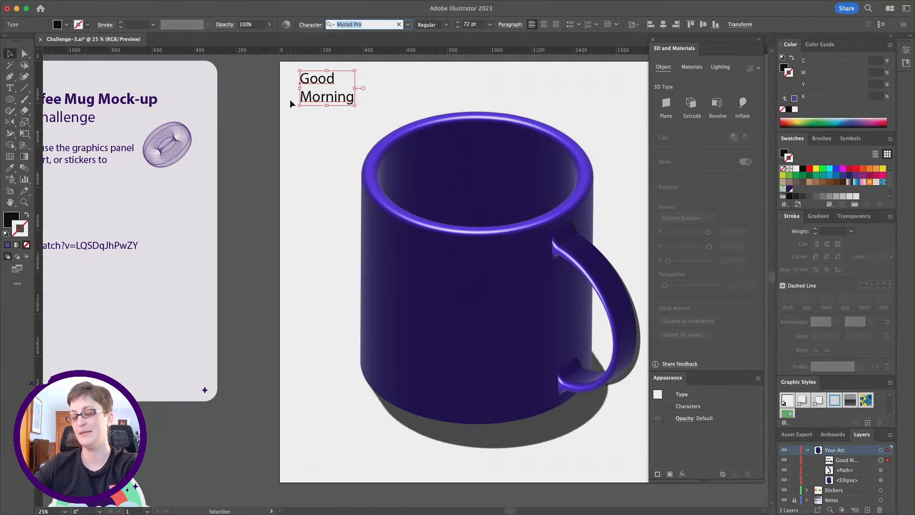
{"action": "type", "text": "hoss"}
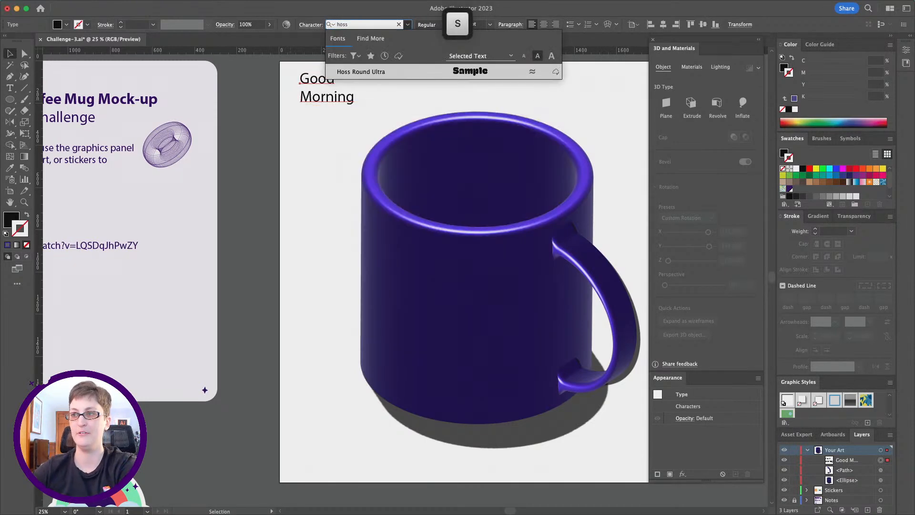
{"action": "left_click", "coordinate": [402, 67]}
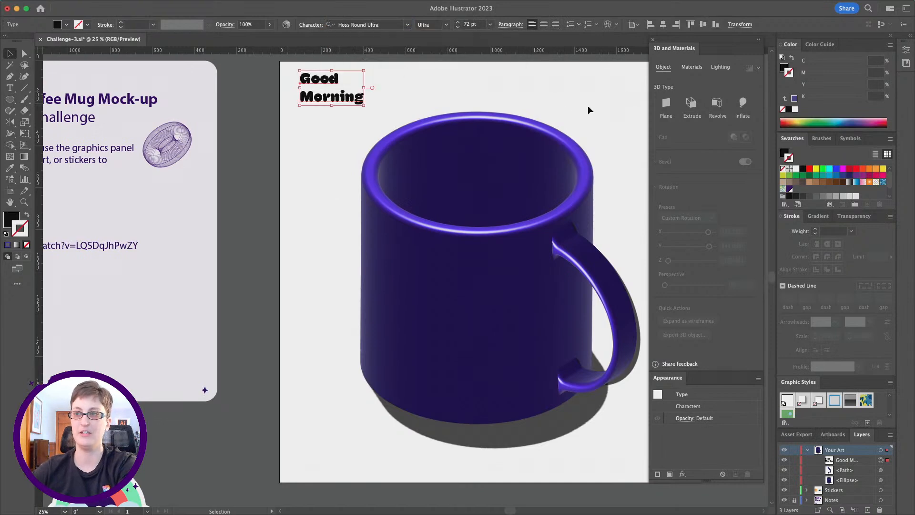
Colour the "Good Morning" text with the orange sampled from the centre of the smiling round sticker using the Eyedropper.
{"action": "scroll", "coordinate": [612, 110], "scroll_direction": "right", "scroll_amount": 3}
{"action": "scroll", "coordinate": [593, 108], "scroll_direction": "up", "scroll_amount": 2}
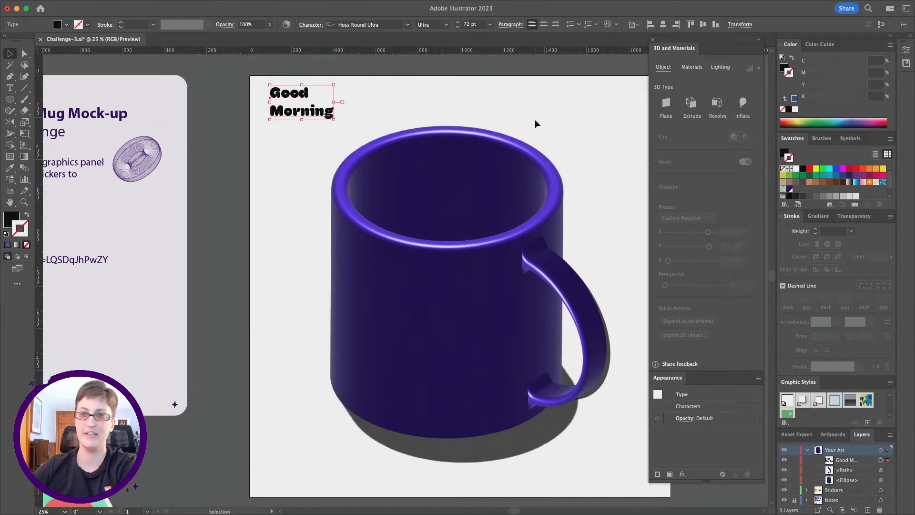
{"action": "scroll", "coordinate": [534, 123], "scroll_direction": "down", "scroll_amount": 8}
{"action": "scroll", "coordinate": [535, 123], "scroll_direction": "left", "scroll_amount": 8}
{"action": "left_click", "coordinate": [10, 168]}
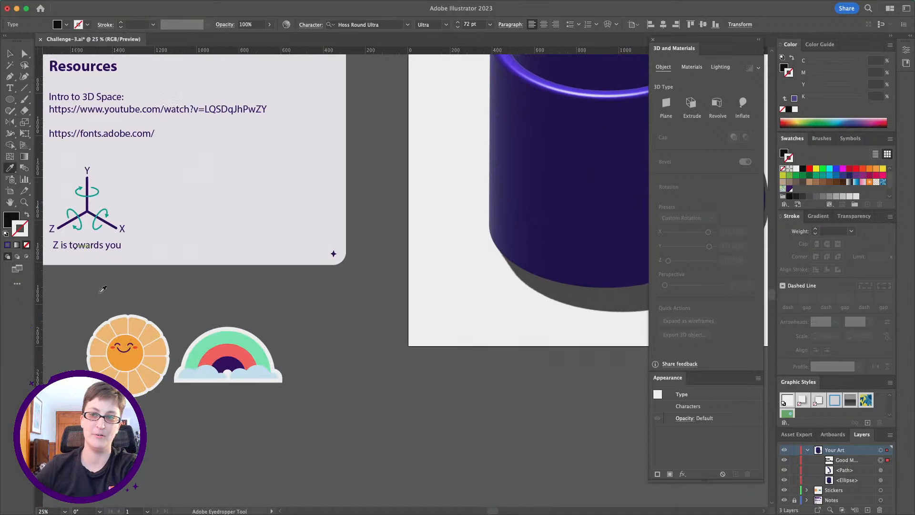
{"action": "left_click", "coordinate": [134, 354]}
{"action": "scroll", "coordinate": [379, 78], "scroll_direction": "up", "scroll_amount": 10}
{"action": "scroll", "coordinate": [380, 79], "scroll_direction": "right", "scroll_amount": 5}
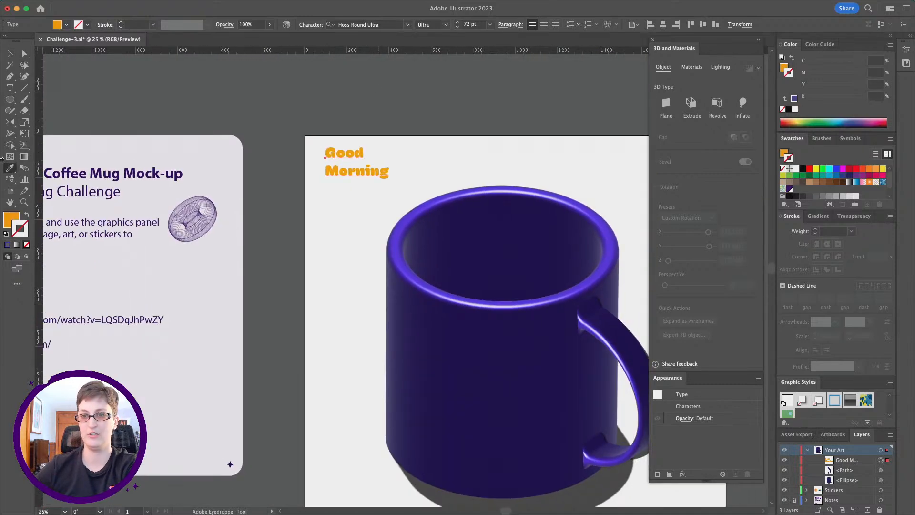
Open the envelope Warp Options for the "Good Morning" text.
{"action": "left_click", "coordinate": [24, 202]}
{"action": "left_click", "coordinate": [358, 205]}
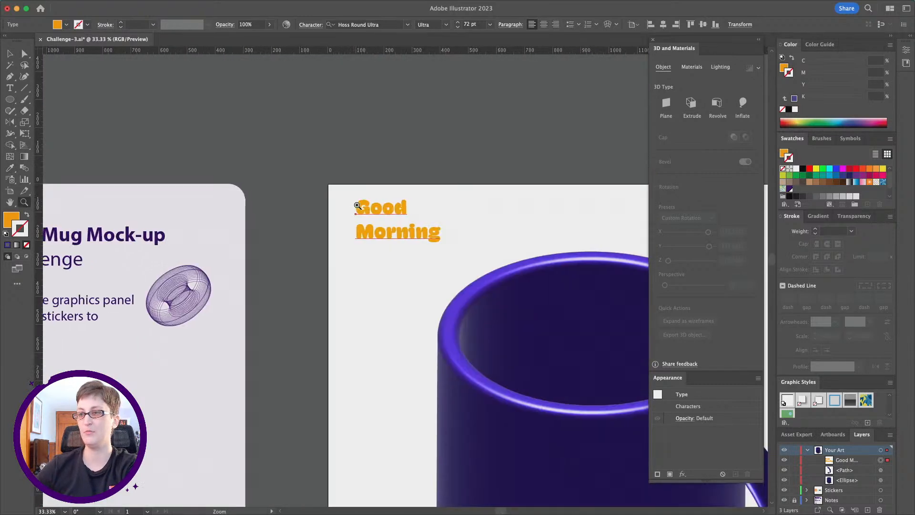
{"action": "scroll", "coordinate": [357, 204], "scroll_direction": "right", "scroll_amount": 4}
{"action": "scroll", "coordinate": [357, 205], "scroll_direction": "down", "scroll_amount": 2}
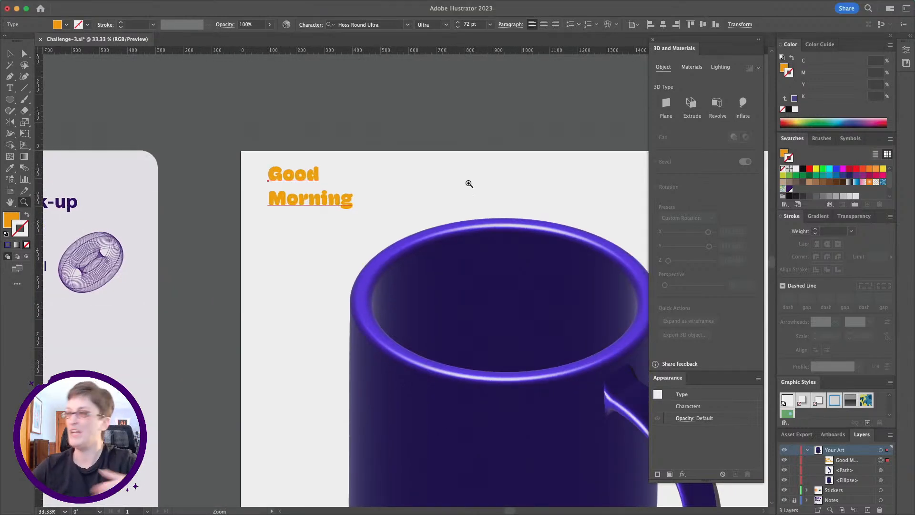
{"action": "key", "text": "v"}
{"action": "left_click", "coordinate": [607, 28]}
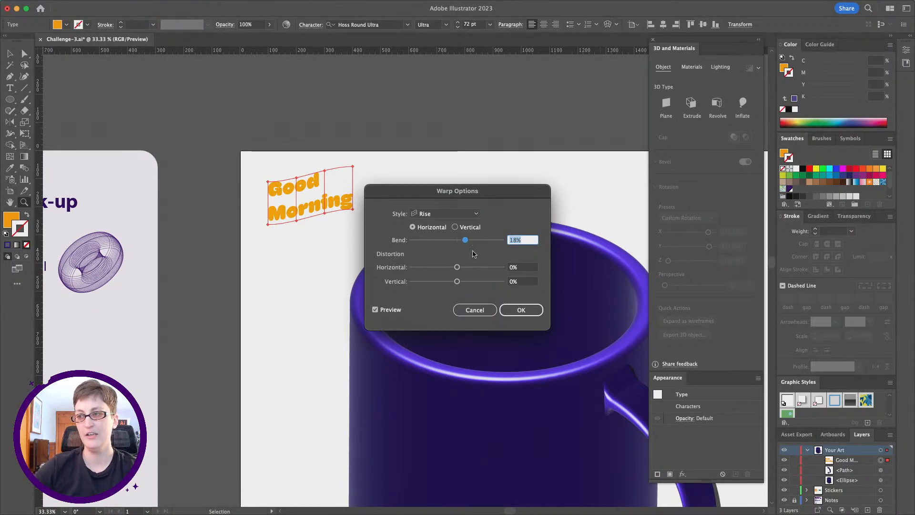
Try the Arc and Arc Upper warp styles on the "Good Morning" text.
{"action": "left_click", "coordinate": [456, 215]}
{"action": "left_click", "coordinate": [456, 223]}
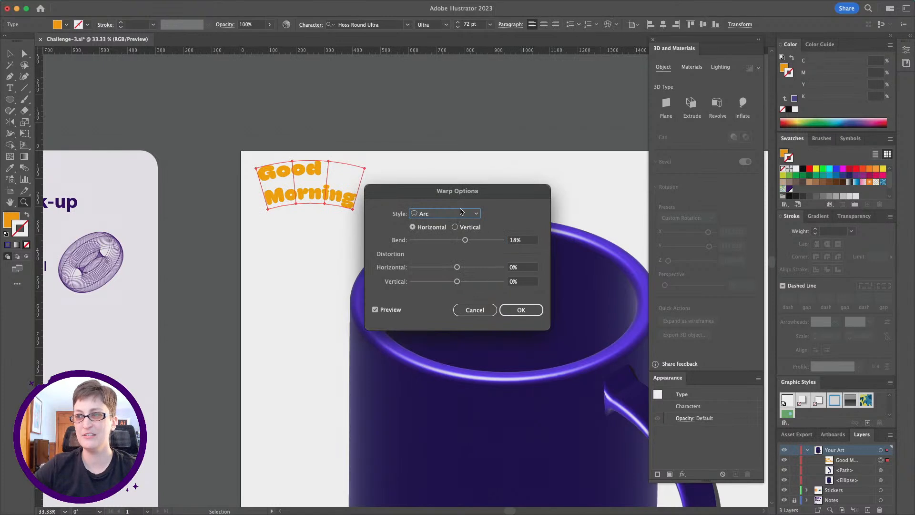
{"action": "left_click", "coordinate": [460, 214]}
{"action": "left_click", "coordinate": [453, 245]}
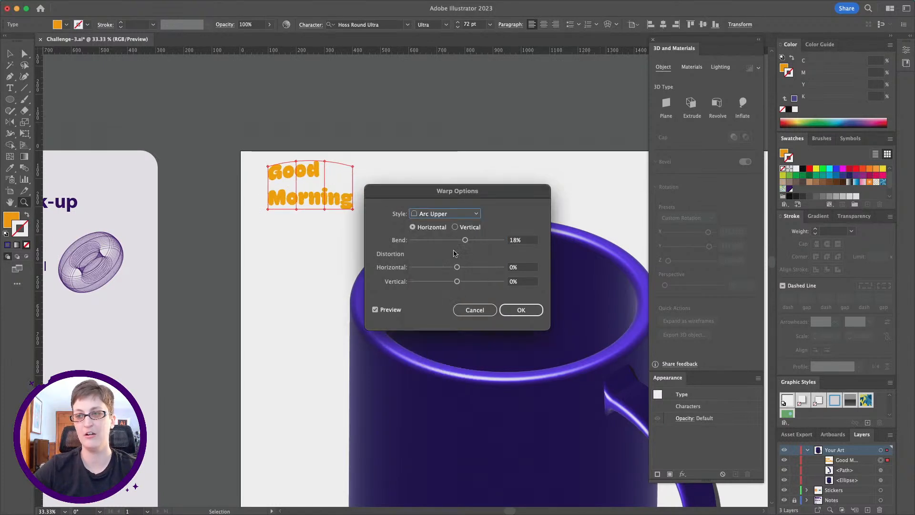
Warp the "Good Morning" text with the horizontal Rise style at 23% bend.
{"action": "left_click", "coordinate": [468, 213]}
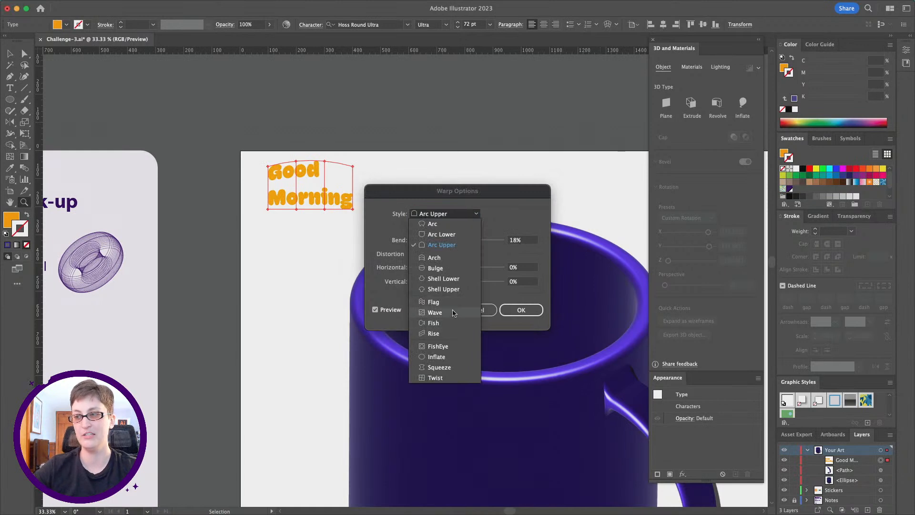
{"action": "left_click", "coordinate": [451, 333]}
{"action": "mouse_move", "coordinate": [465, 239]}
{"action": "left_mouse_down"}
{"action": "mouse_move", "coordinate": [436, 244]}
{"action": "mouse_move", "coordinate": [466, 241]}
{"action": "left_mouse_up"}
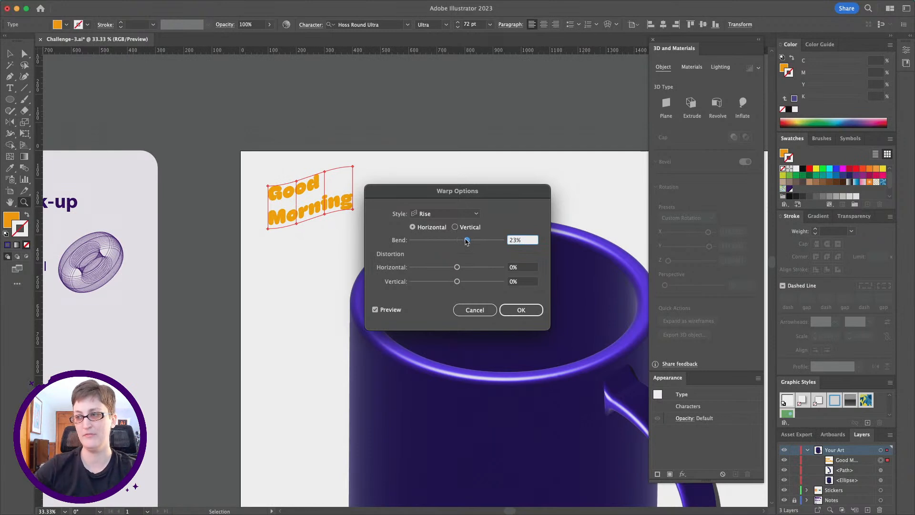
{"action": "left_click", "coordinate": [527, 313]}
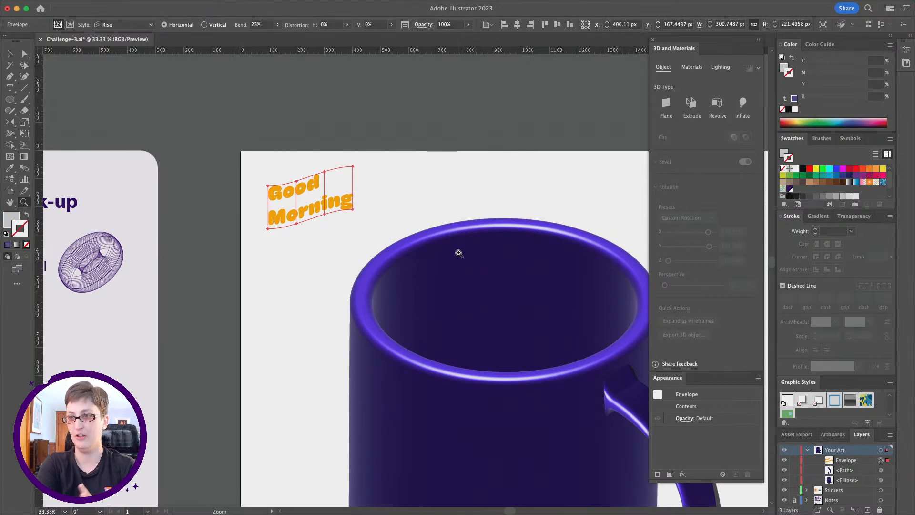
{"action": "scroll", "coordinate": [458, 253], "scroll_direction": "down", "scroll_amount": 10}
{"action": "scroll", "coordinate": [458, 253], "scroll_direction": "left", "scroll_amount": 5}
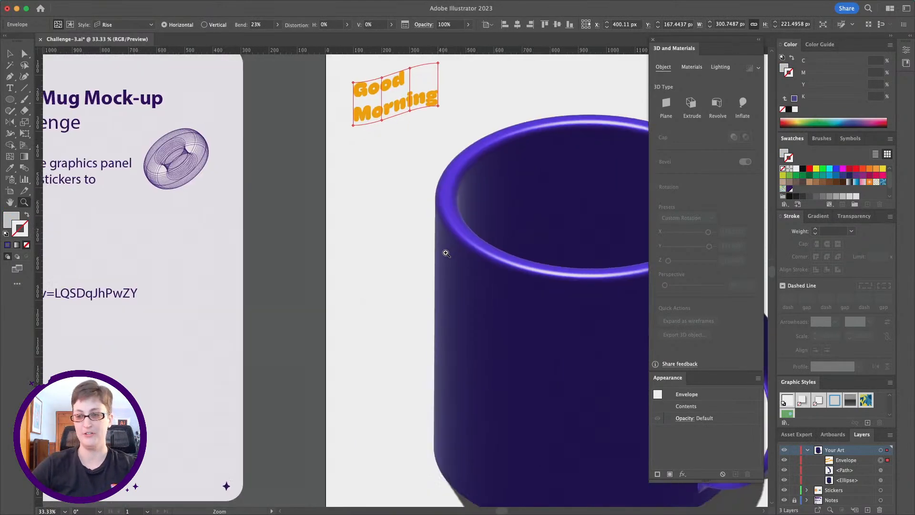
{"action": "scroll", "coordinate": [446, 253], "scroll_direction": "right", "scroll_amount": 10}
{"action": "scroll", "coordinate": [446, 253], "scroll_direction": "up", "scroll_amount": 5}
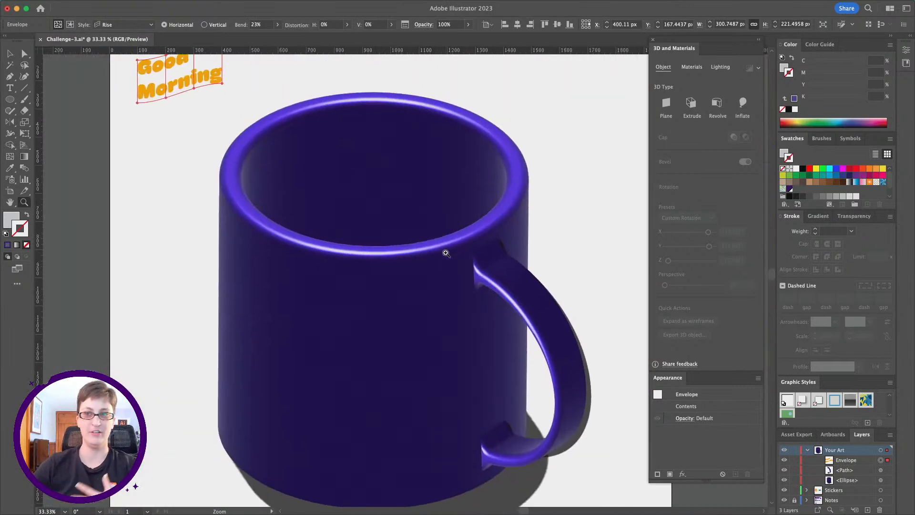
{"action": "scroll", "coordinate": [446, 253], "scroll_direction": "left", "scroll_amount": 5}
{"action": "scroll", "coordinate": [446, 253], "scroll_direction": "up", "scroll_amount": 2}
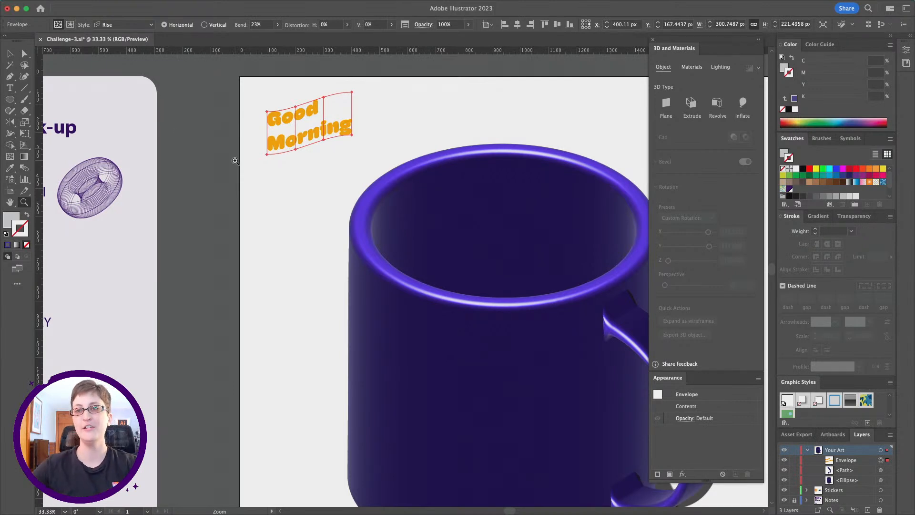
Expand the warped "Good Morning" text's object and fill into editable shapes.
{"action": "left_click", "coordinate": [117, 6]}
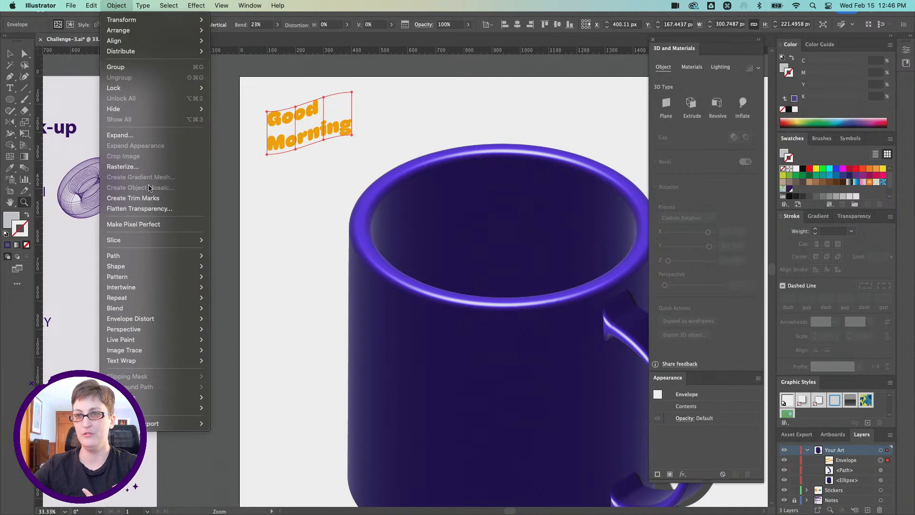
{"action": "left_click", "coordinate": [139, 136]}
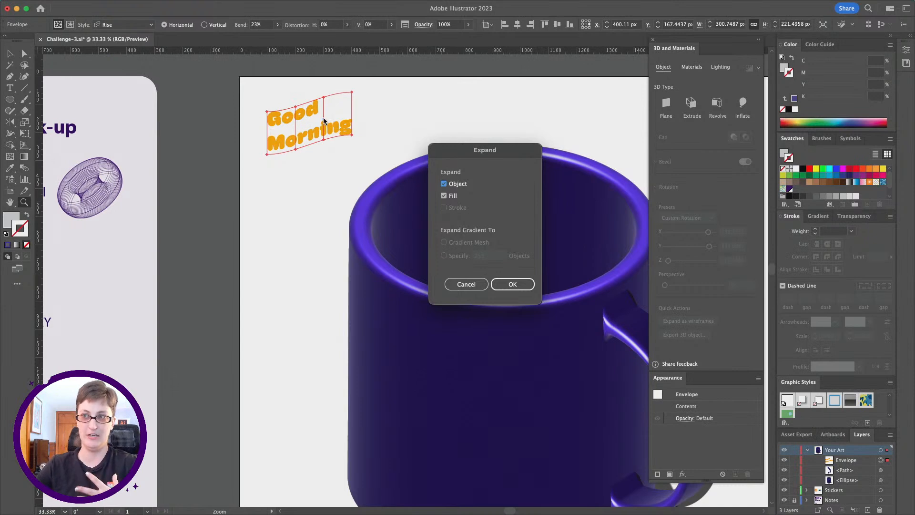
{"action": "left_click", "coordinate": [512, 283]}
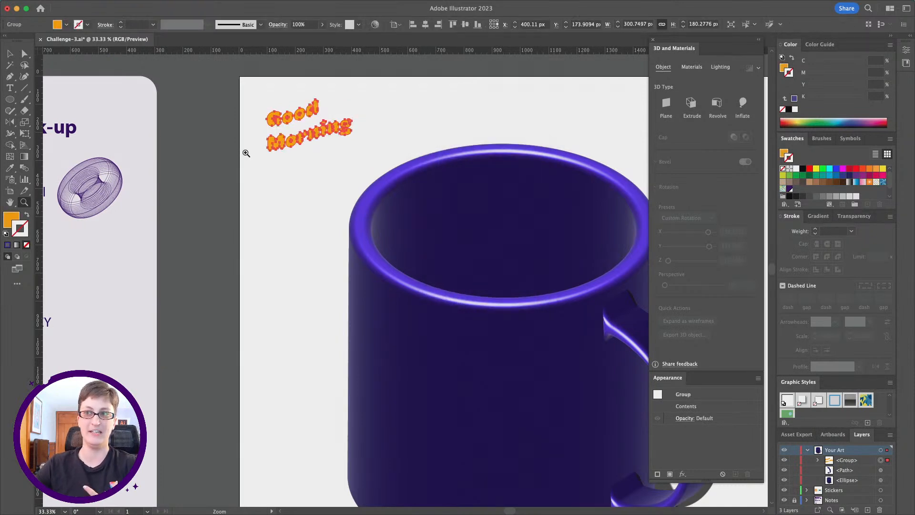
Combine the expanded "Good Morning" letters into one compound path and check it in the layer list.
{"action": "right_click", "coordinate": [281, 145]}
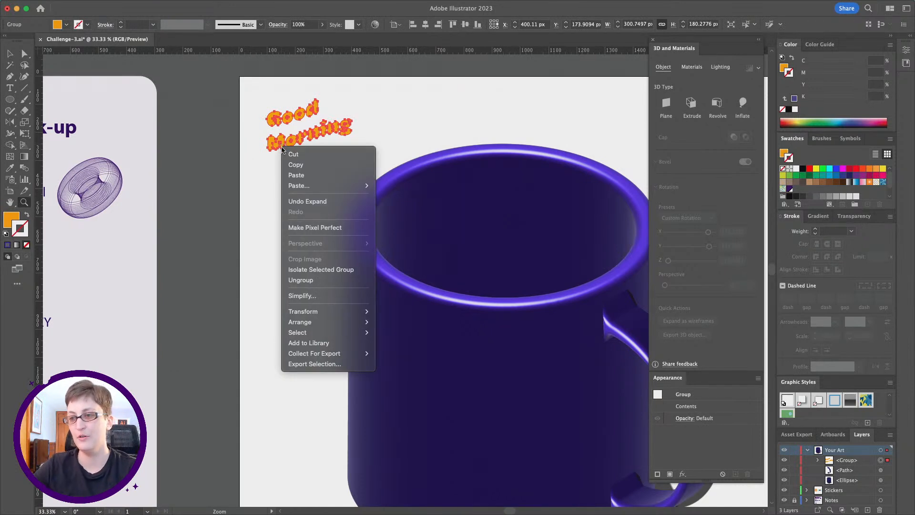
{"action": "left_click", "coordinate": [134, 3]}
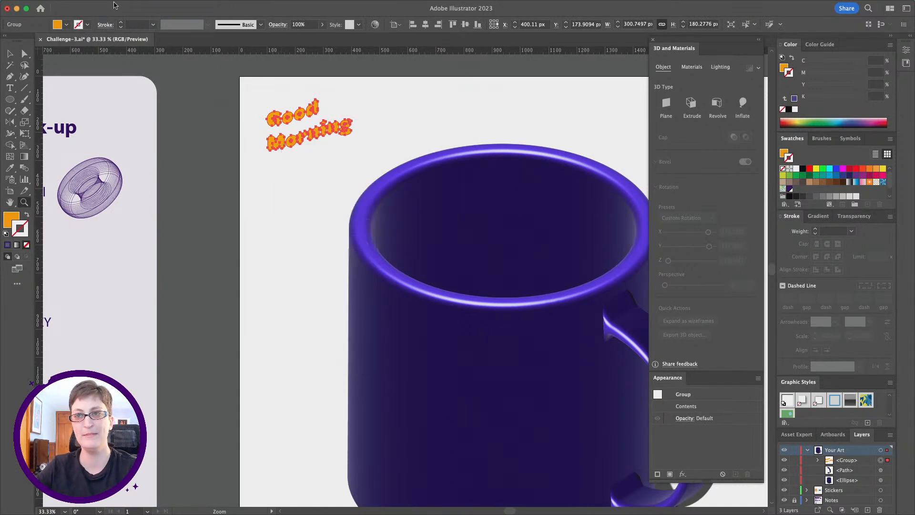
{"action": "left_click", "coordinate": [116, 5]}
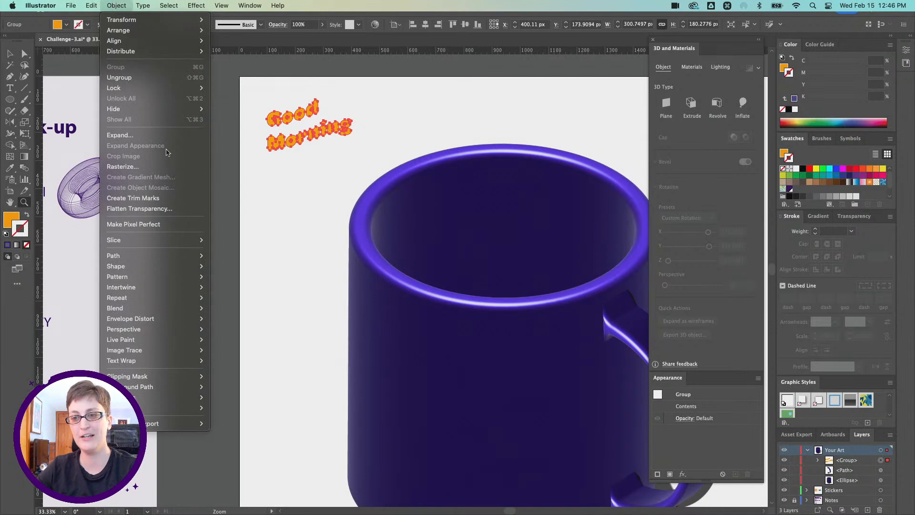
{"action": "mouse_move", "coordinate": [189, 387]}
{"action": "left_click", "coordinate": [232, 386]}
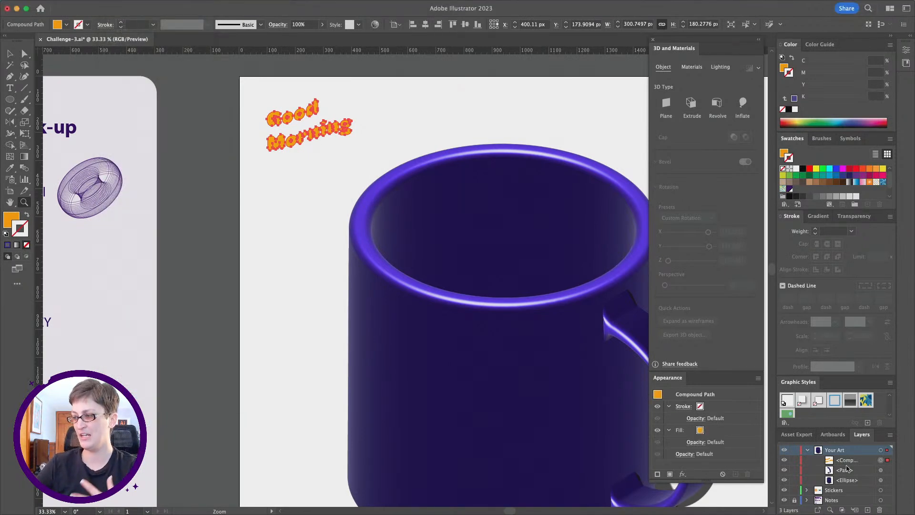
{"action": "left_click_drag", "start_coordinate": [862, 434], "coordinate": [571, 94]}
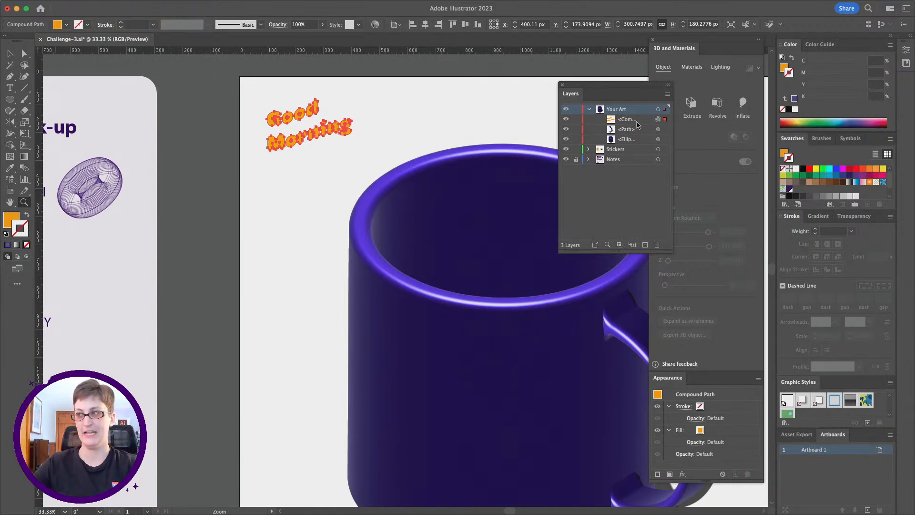
{"action": "left_click_drag", "start_coordinate": [571, 94], "coordinate": [862, 435]}
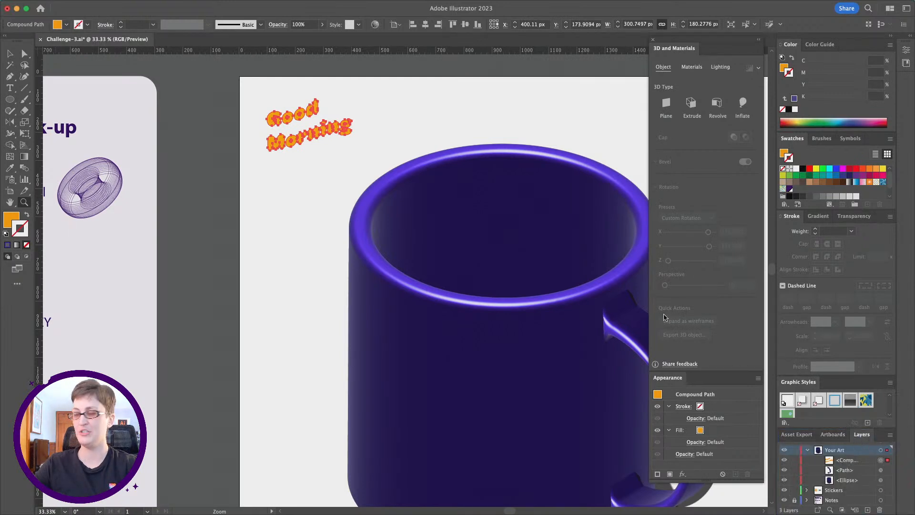
Open the Offset Path options for the "Good Morning" compound path.
{"action": "scroll", "coordinate": [312, 198], "scroll_direction": "right", "scroll_amount": 3}
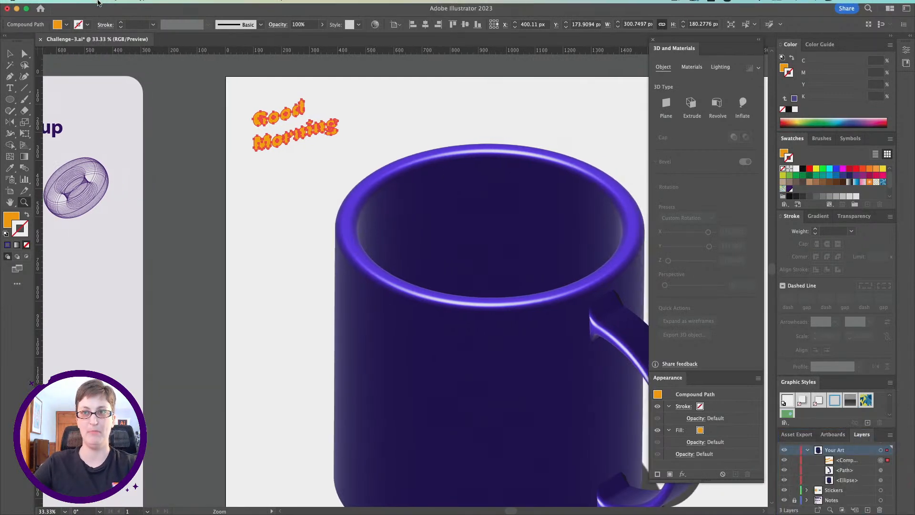
{"action": "left_click", "coordinate": [125, 6]}
{"action": "mouse_move", "coordinate": [135, 266]}
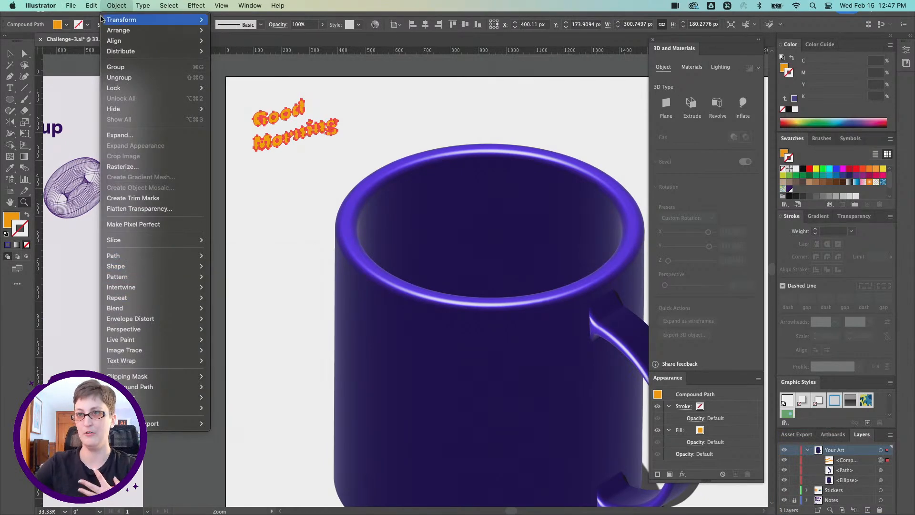
{"action": "mouse_move", "coordinate": [174, 253]}
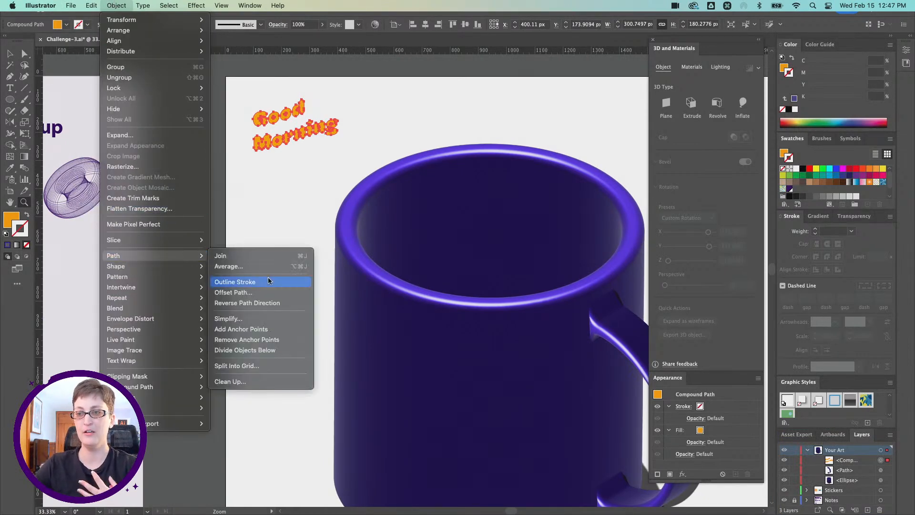
{"action": "left_click", "coordinate": [253, 292]}
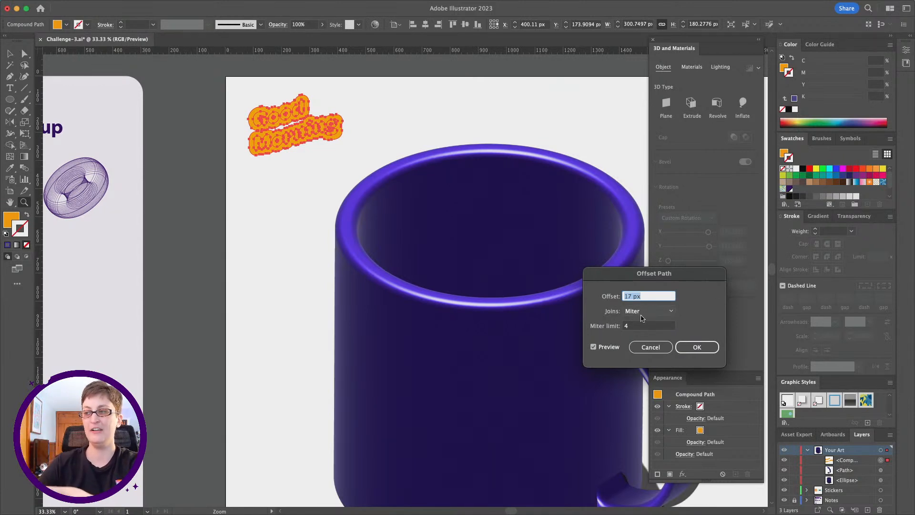
Try offsets of -5 px and 10 px on the "Good Morning" compound path.
{"action": "type", "text": "-"}
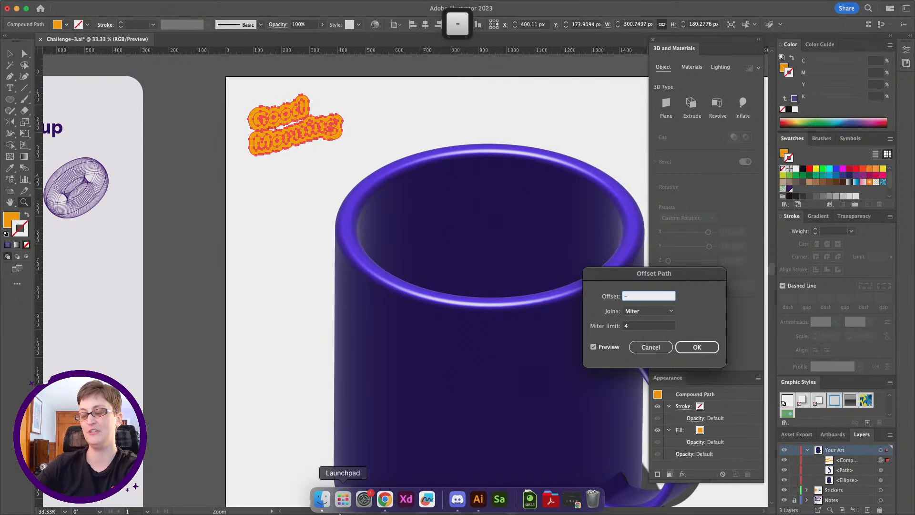
{"action": "type", "text": "5"}
{"action": "key", "text": "Tab"}
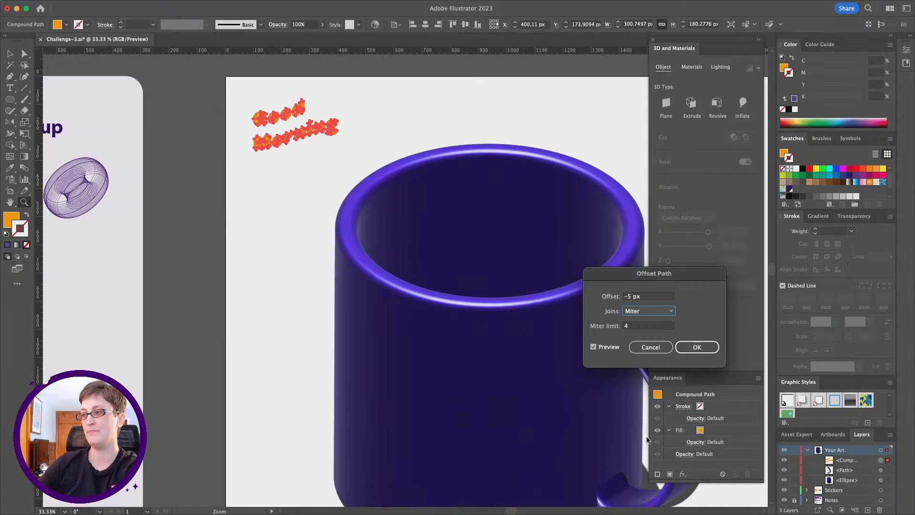
{"action": "left_click", "coordinate": [657, 296]}
{"action": "type", "text": "10"}
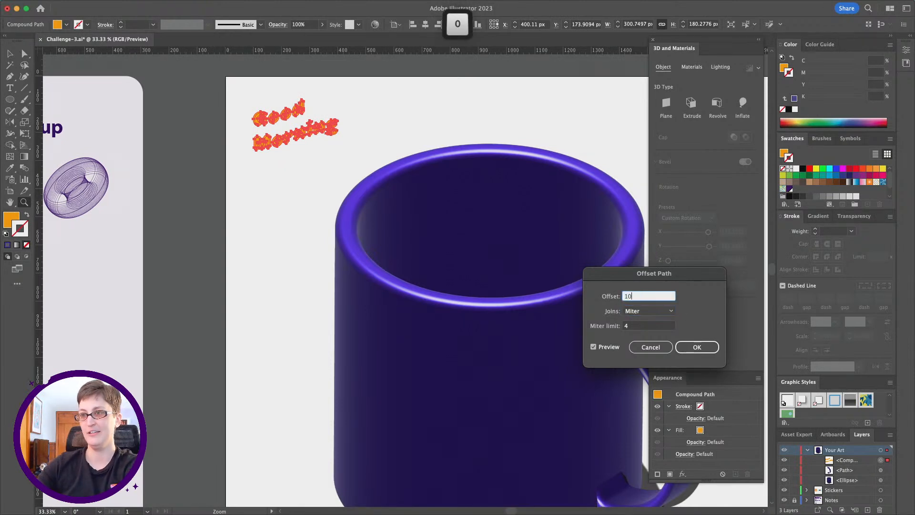
{"action": "key", "text": "Tab"}
Offset the "Good Morning" compound path by 15 px with Miter joins and a miter limit of 4.
{"action": "left_click", "coordinate": [644, 297]}
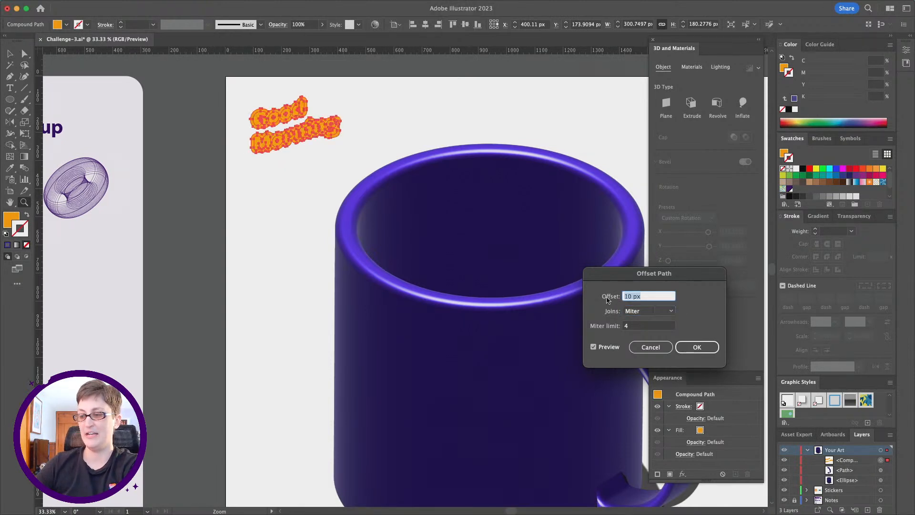
{"action": "type", "text": "15"}
{"action": "key", "text": "Tab"}
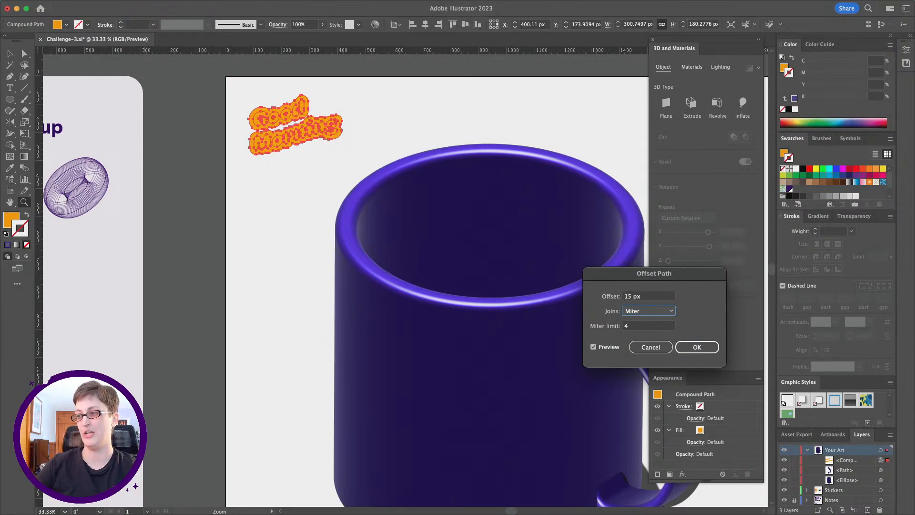
{"action": "left_click", "coordinate": [697, 347]}
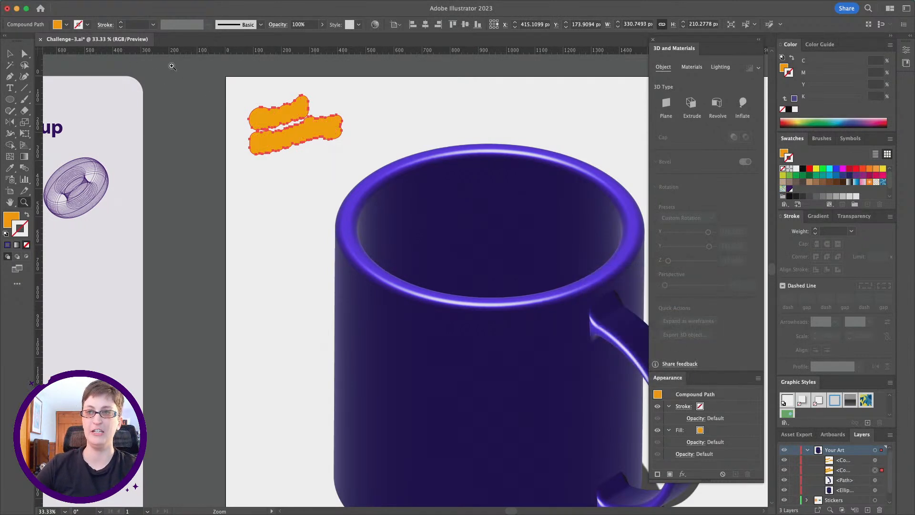
Send the offset shape to the back, behind the lettering, and fill it with white (ffffff).
{"action": "left_click", "coordinate": [116, 5]}
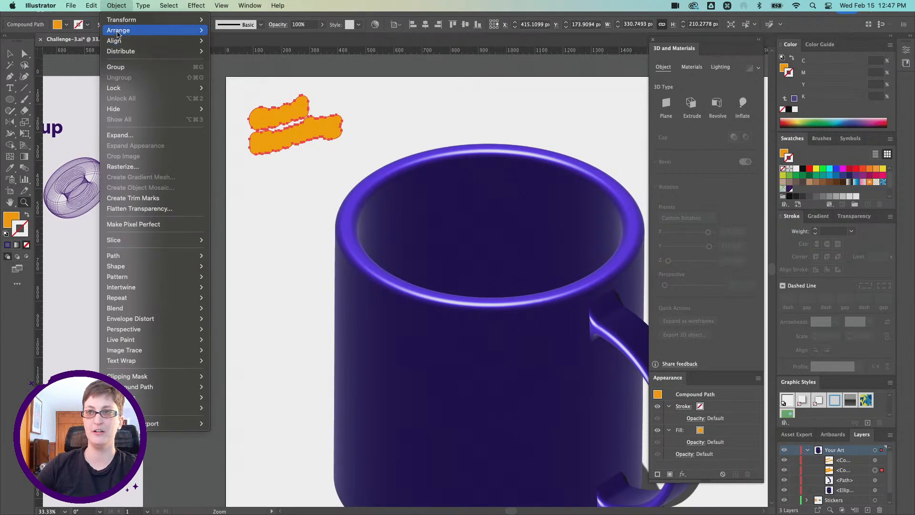
{"action": "mouse_move", "coordinate": [117, 33]}
{"action": "left_click", "coordinate": [241, 61]}
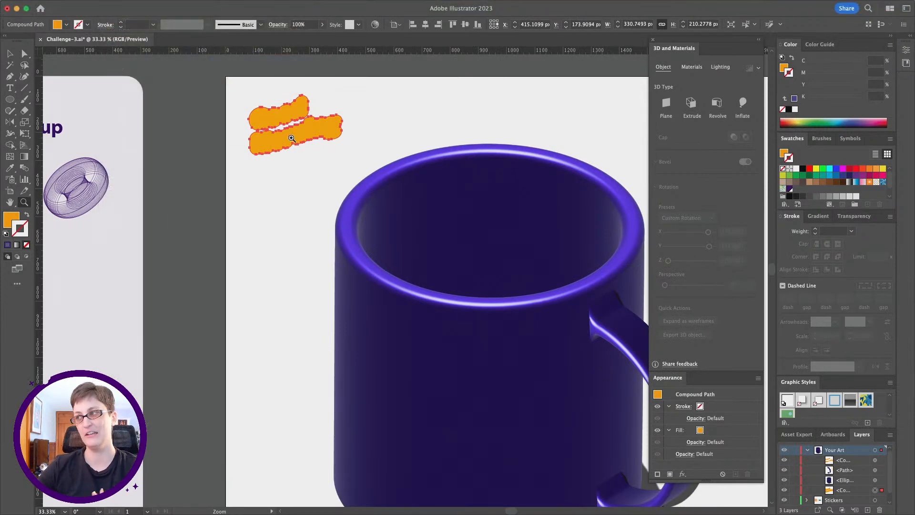
{"action": "double_click", "coordinate": [13, 220]}
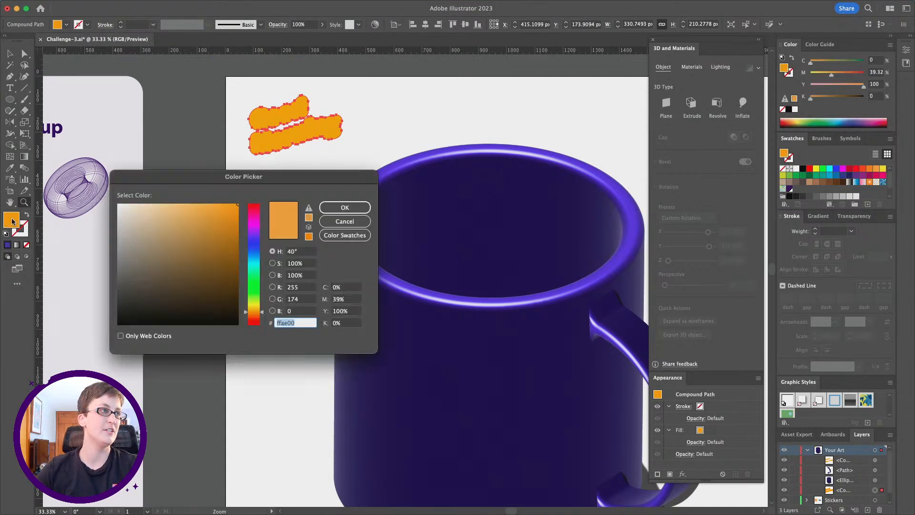
{"action": "type", "text": "ffffff"}
{"action": "left_click", "coordinate": [329, 208]}
Move the "Good Morning" lettering together with its white outline onto the empty canvas above the artboard.
{"action": "key", "text": "v"}
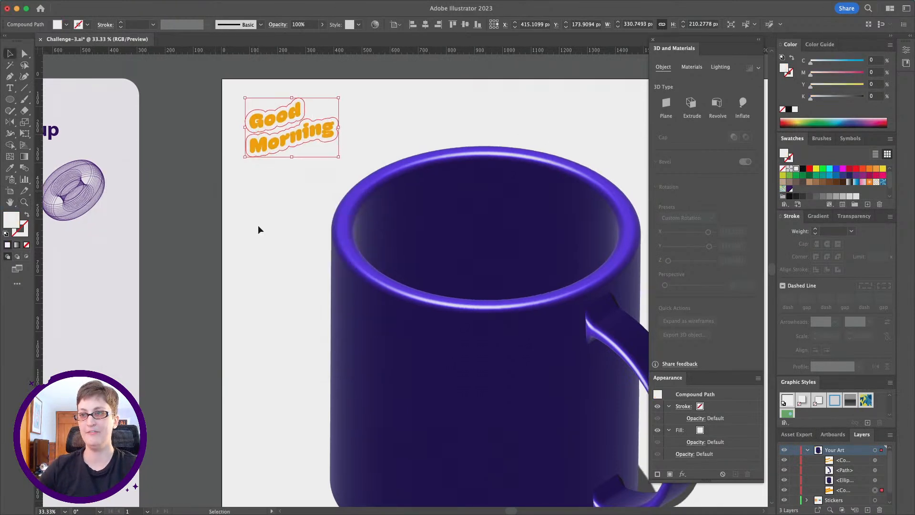
{"action": "scroll", "coordinate": [259, 225], "scroll_direction": "up", "scroll_amount": 3}
{"action": "scroll", "coordinate": [258, 225], "scroll_direction": "right", "scroll_amount": 2}
{"action": "left_click_drag", "start_coordinate": [164, 136], "coordinate": [280, 107]}
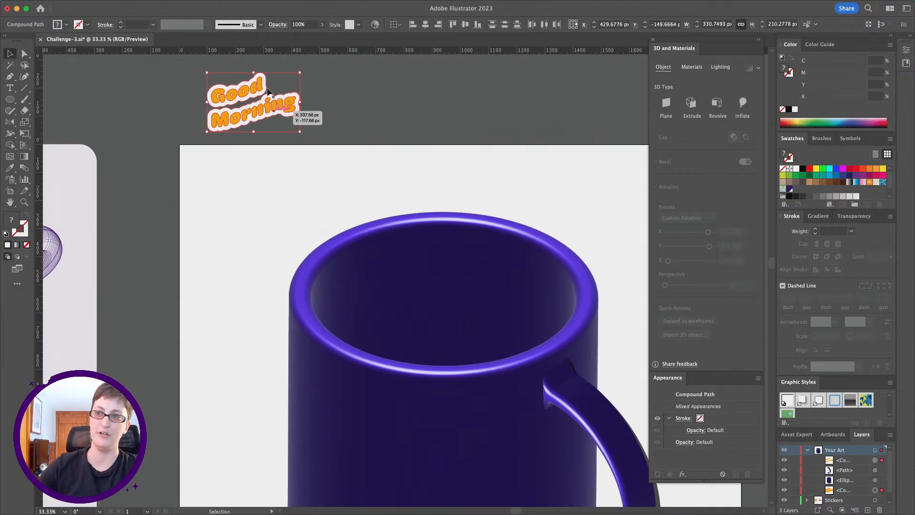
{"action": "left_click", "coordinate": [184, 146]}
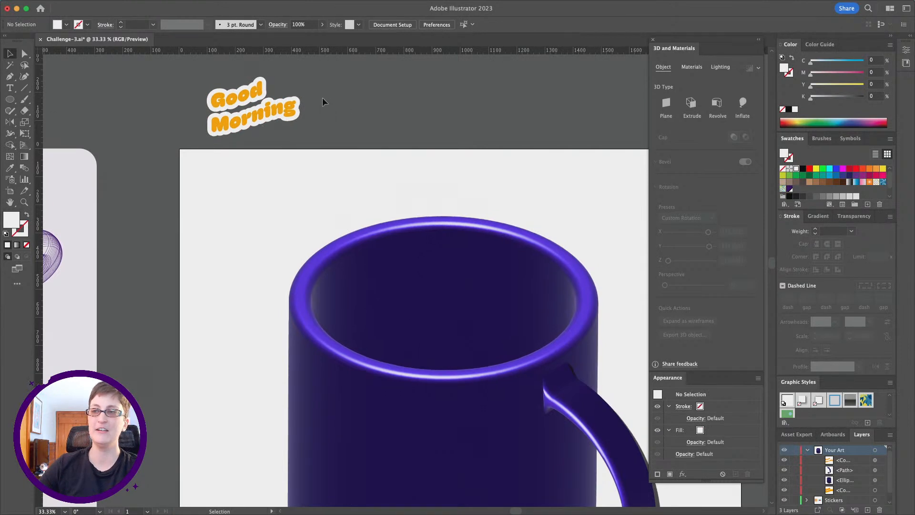
Select the lettering and its white outline and add them to the 3D graphics library as a single graphic.
{"action": "scroll", "coordinate": [184, 107], "scroll_direction": "up", "scroll_amount": 3}
{"action": "scroll", "coordinate": [184, 106], "scroll_direction": "left", "scroll_amount": 2}
{"action": "left_click_drag", "start_coordinate": [392, 169], "coordinate": [390, 171]}
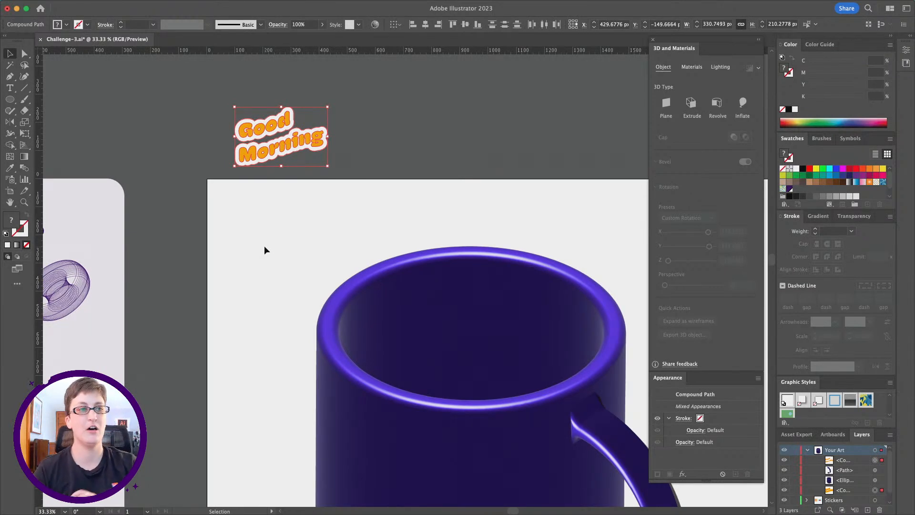
{"action": "left_click", "coordinate": [691, 67]}
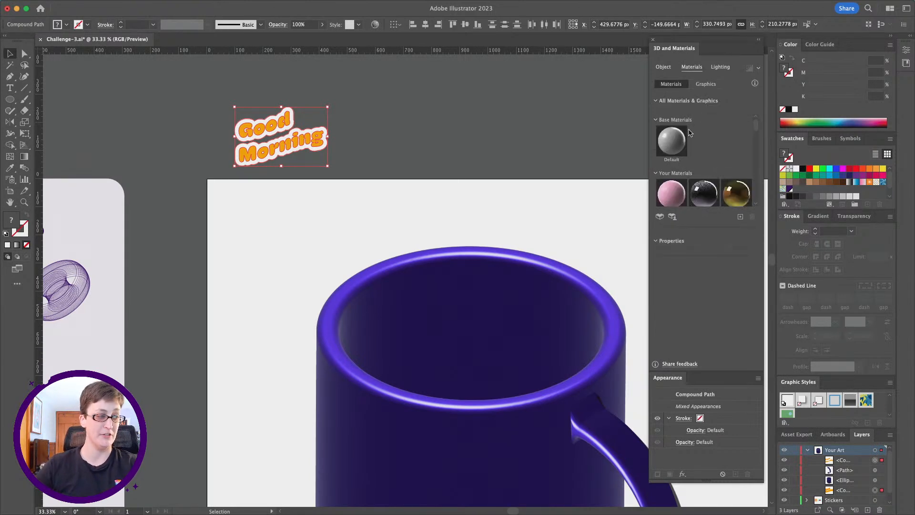
{"action": "left_click", "coordinate": [741, 217]}
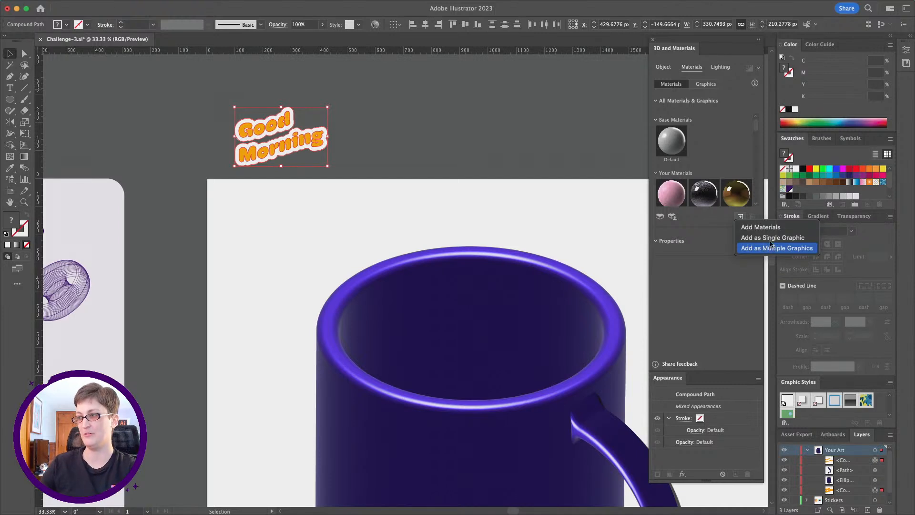
{"action": "left_click", "coordinate": [772, 241]}
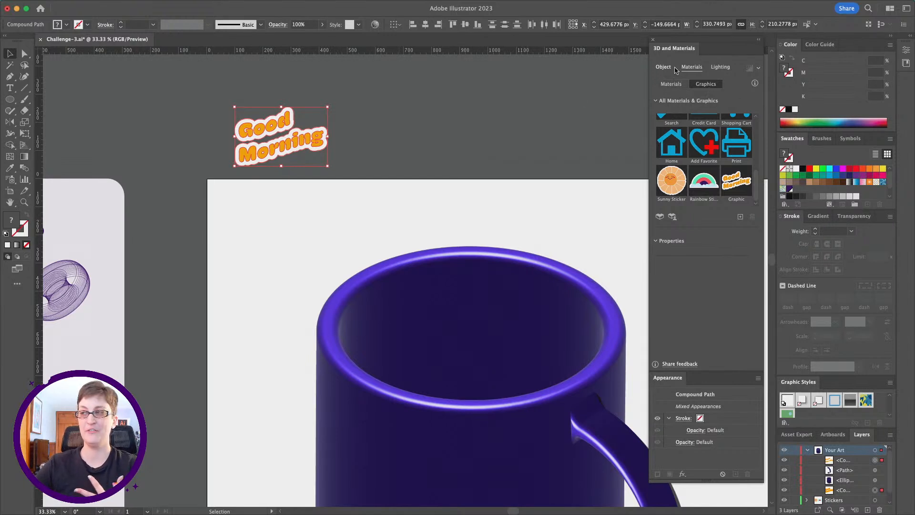
Look through the 3D materials and graphics libraries, including the stickers and the "Good Morning" graphic.
{"action": "left_click", "coordinate": [667, 87]}
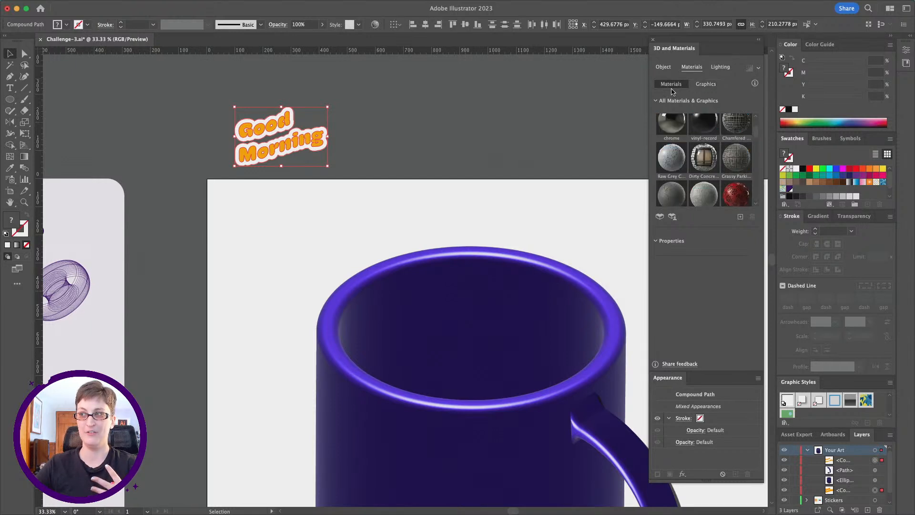
{"action": "left_click", "coordinate": [708, 86]}
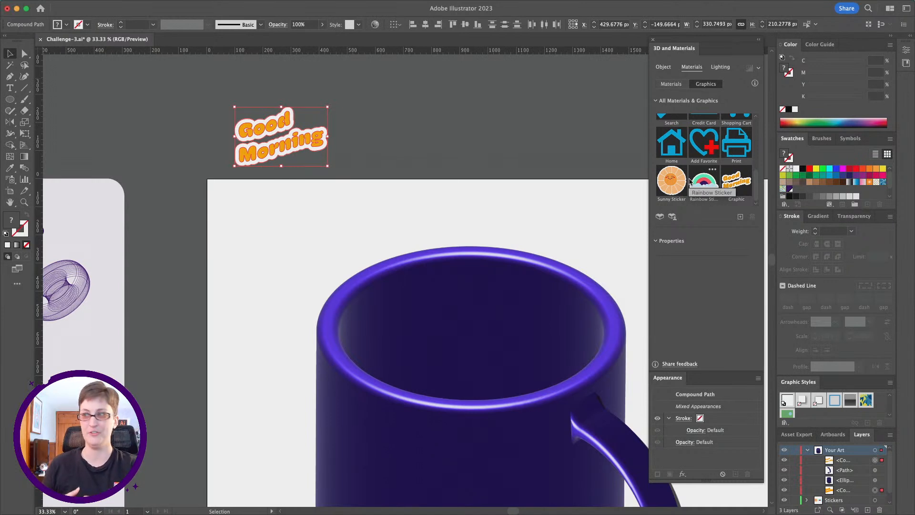
{"action": "scroll", "coordinate": [703, 161], "scroll_direction": "down", "scroll_amount": 5}
{"action": "scroll", "coordinate": [703, 160], "scroll_direction": "up", "scroll_amount": 5}
Show the document's symbols to compare them with the available 3D graphics.
{"action": "mouse_move", "coordinate": [281, 4]}
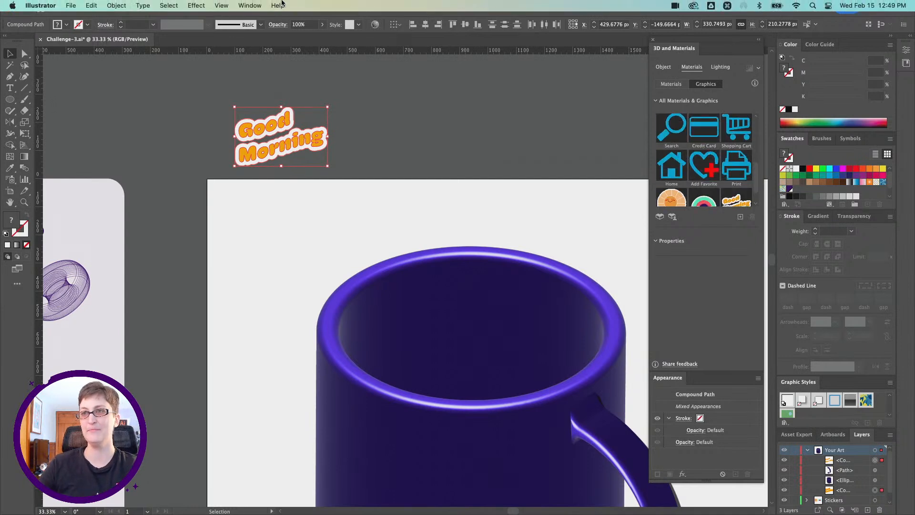
{"action": "left_click", "coordinate": [248, 5]}
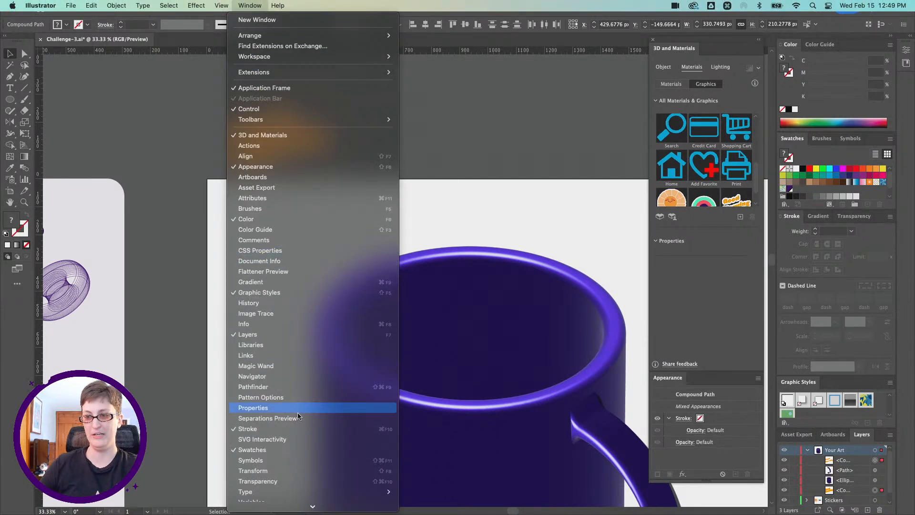
{"action": "left_click", "coordinate": [298, 455]}
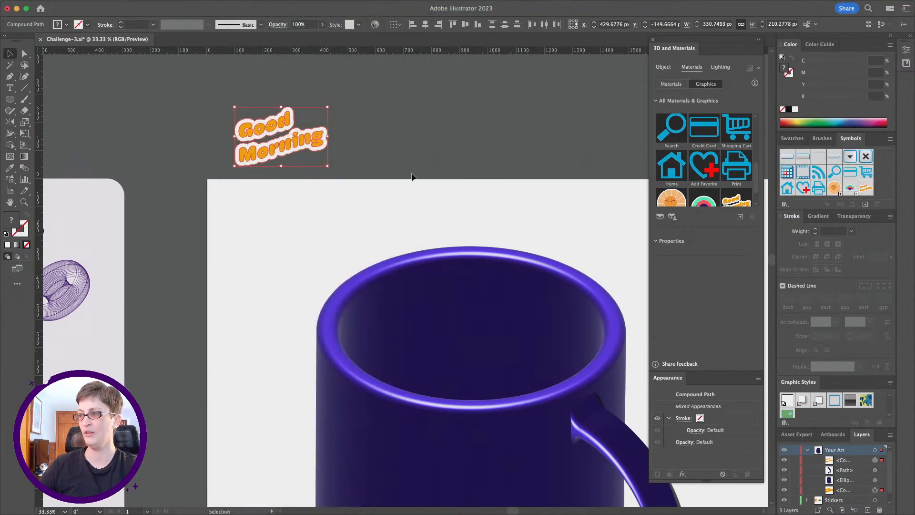
{"action": "scroll", "coordinate": [398, 145], "scroll_direction": "down", "scroll_amount": 5}
{"action": "scroll", "coordinate": [707, 182], "scroll_direction": "down", "scroll_amount": 2}
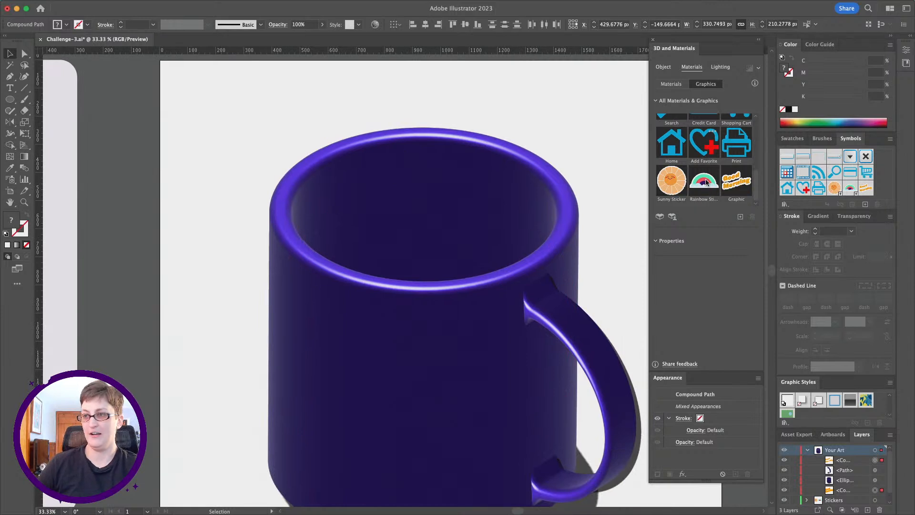
Apply the "Good Morning" graphic from the 3D graphics library to the mug body.
{"action": "left_click", "coordinate": [421, 260]}
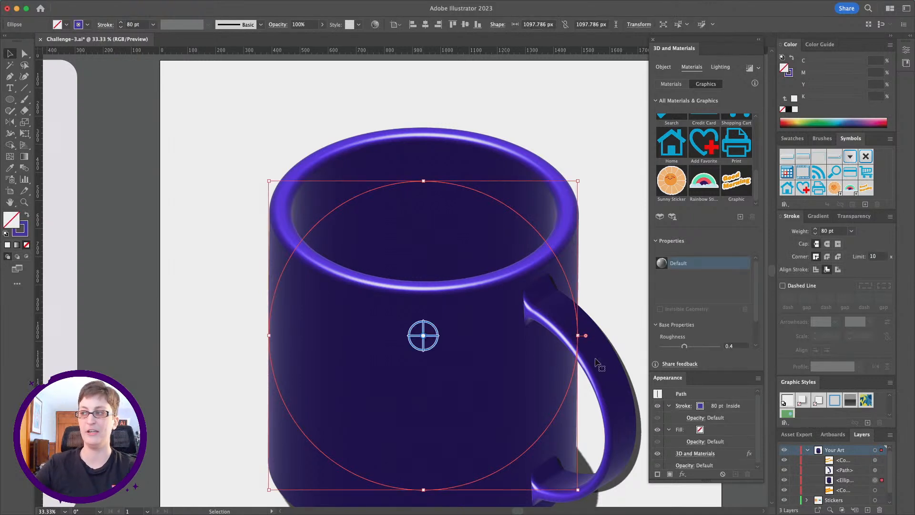
{"action": "scroll", "coordinate": [315, 276], "scroll_direction": "down", "scroll_amount": 3}
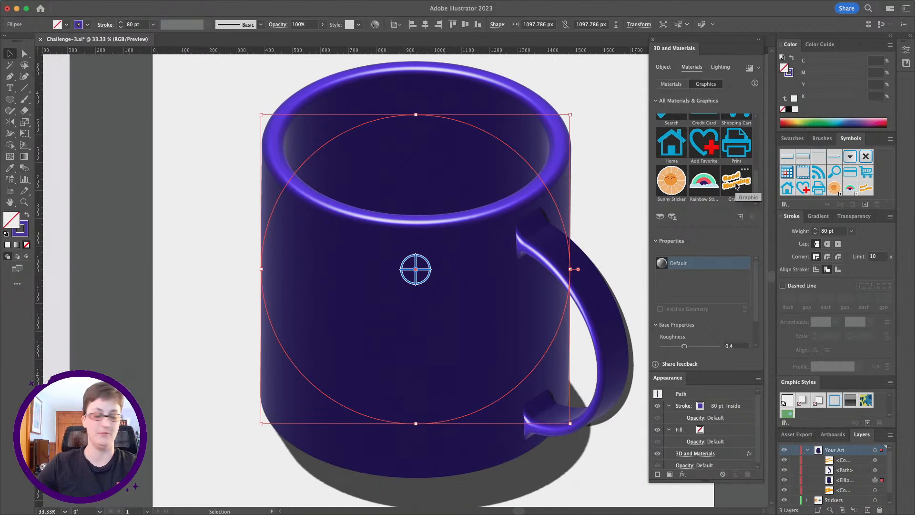
{"action": "left_click", "coordinate": [737, 184]}
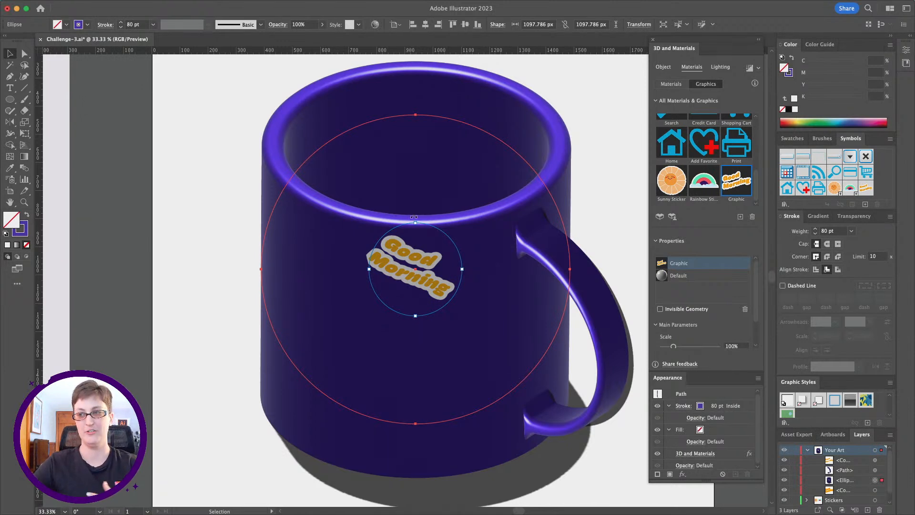
Enlarge the "Good Morning" graphic to about 180%, move it to the mug's left side and rotate it to follow the curved surface.
{"action": "left_click_drag", "start_coordinate": [414, 217], "coordinate": [362, 199]}
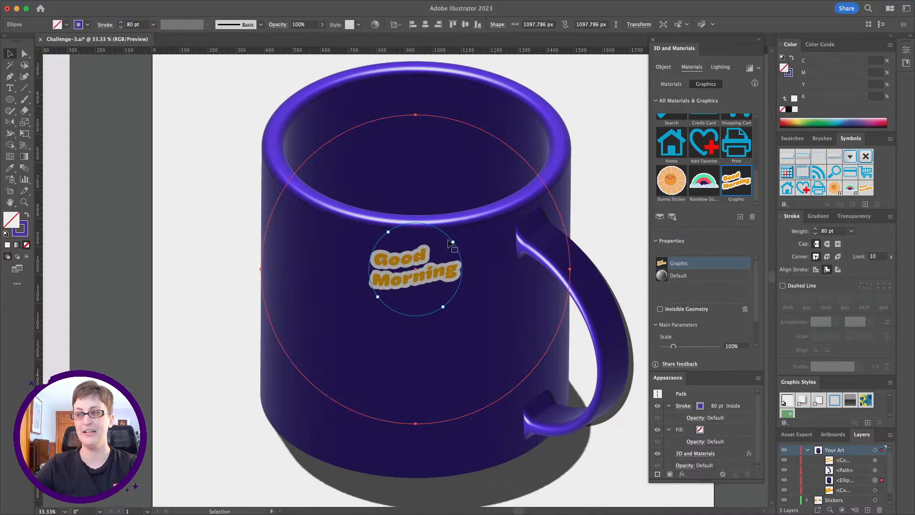
{"action": "left_click_drag", "start_coordinate": [454, 242], "coordinate": [465, 231]}
{"action": "left_click_drag", "start_coordinate": [438, 269], "coordinate": [350, 293]}
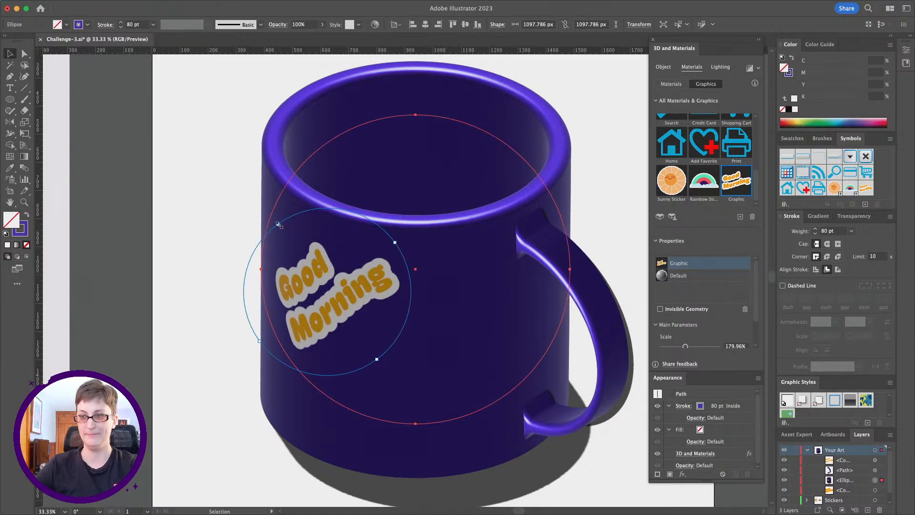
{"action": "left_click_drag", "start_coordinate": [275, 224], "coordinate": [326, 209]}
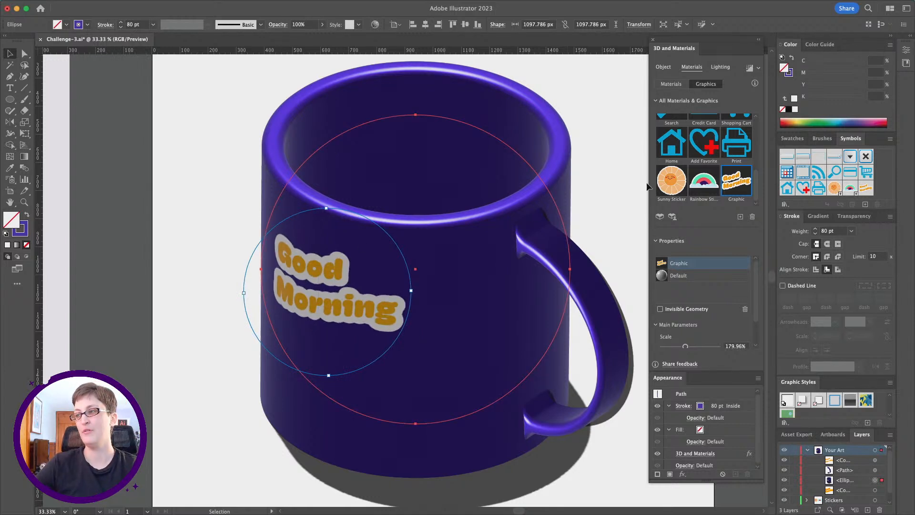
Add the Sunny Sticker to the mug, scale it to about 152%, and place and rotate it over the "Good Morning" lettering.
{"action": "left_click", "coordinate": [673, 187]}
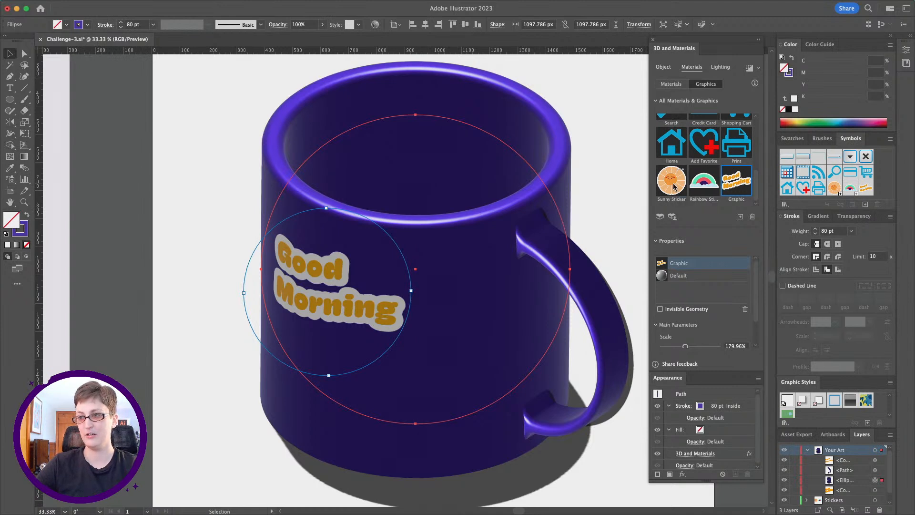
{"action": "left_click_drag", "start_coordinate": [453, 316], "coordinate": [393, 305]}
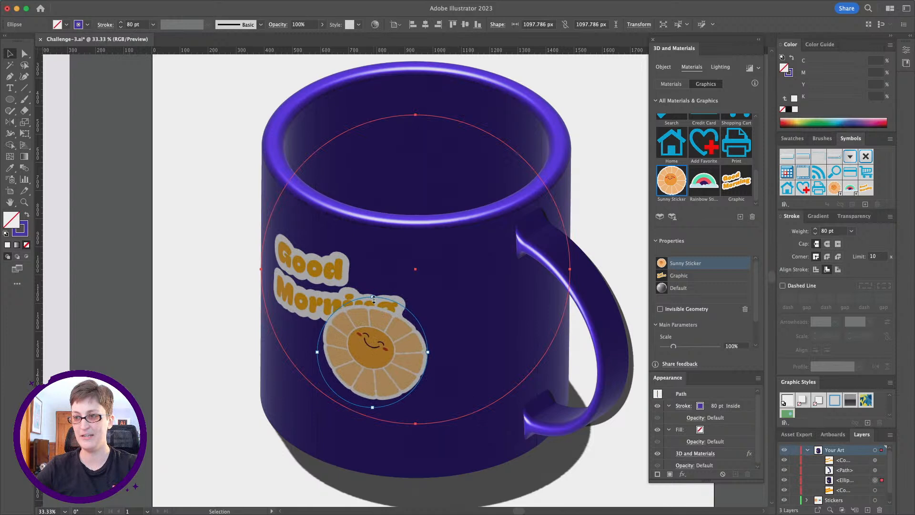
{"action": "left_click_drag", "start_coordinate": [429, 353], "coordinate": [416, 297]}
{"action": "left_click_drag", "start_coordinate": [339, 315], "coordinate": [312, 294]}
{"action": "left_click_drag", "start_coordinate": [375, 366], "coordinate": [341, 315]}
{"action": "left_click_drag", "start_coordinate": [385, 238], "coordinate": [406, 269]}
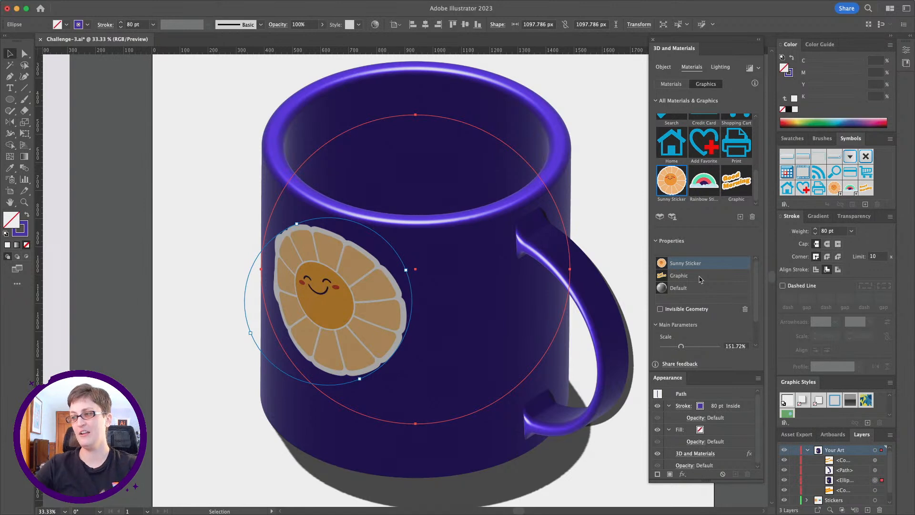
Bring the "Good Morning" graphic in front of the Sunny Sticker, then move it beneath the sun and tilt it to slope upward.
{"action": "left_click", "coordinate": [700, 279]}
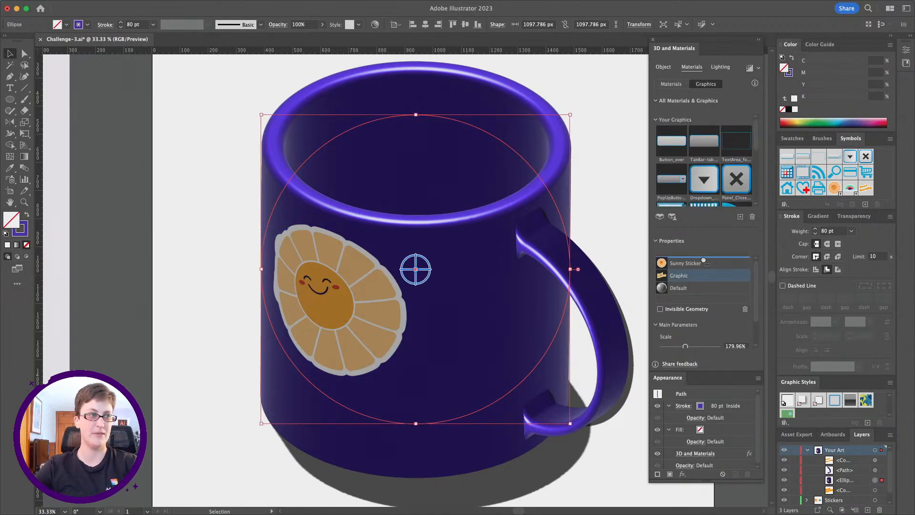
{"action": "left_click_drag", "start_coordinate": [703, 260], "coordinate": [701, 259]}
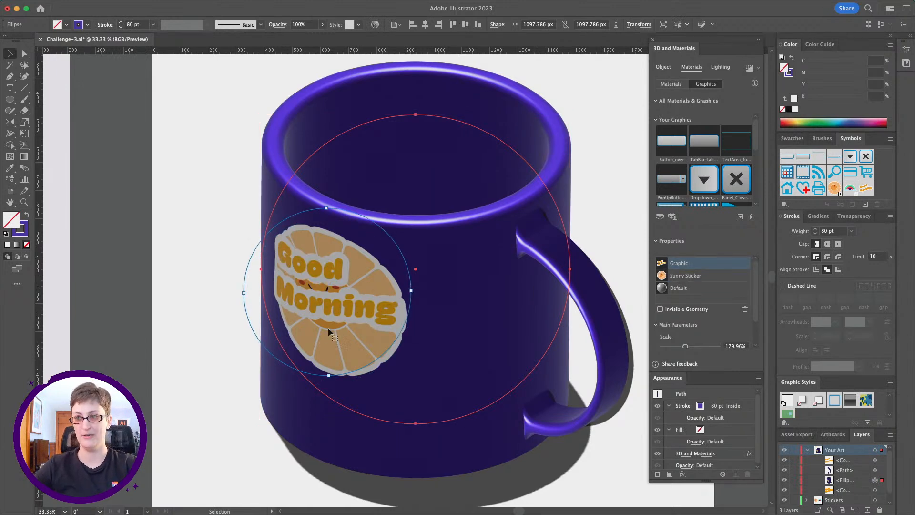
{"action": "left_click_drag", "start_coordinate": [333, 310], "coordinate": [386, 409]}
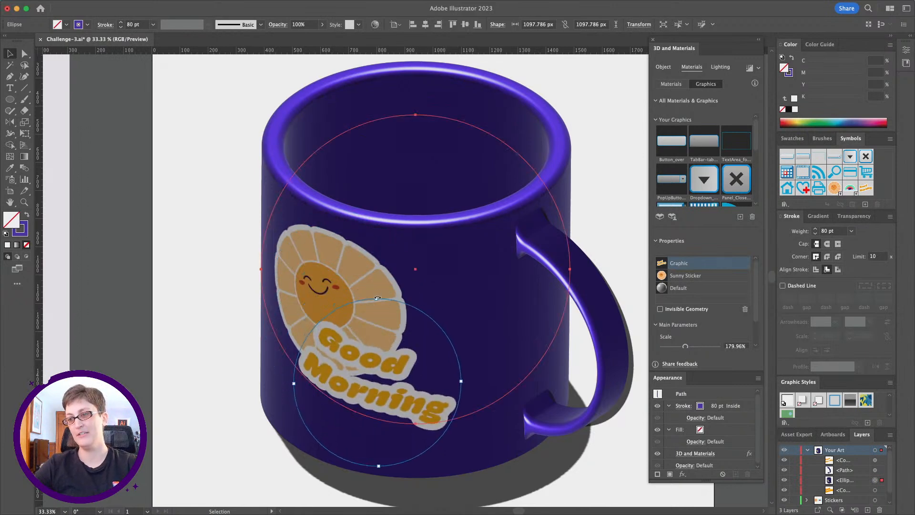
{"action": "left_click_drag", "start_coordinate": [375, 298], "coordinate": [332, 289]}
{"action": "left_click_drag", "start_coordinate": [400, 390], "coordinate": [390, 401]}
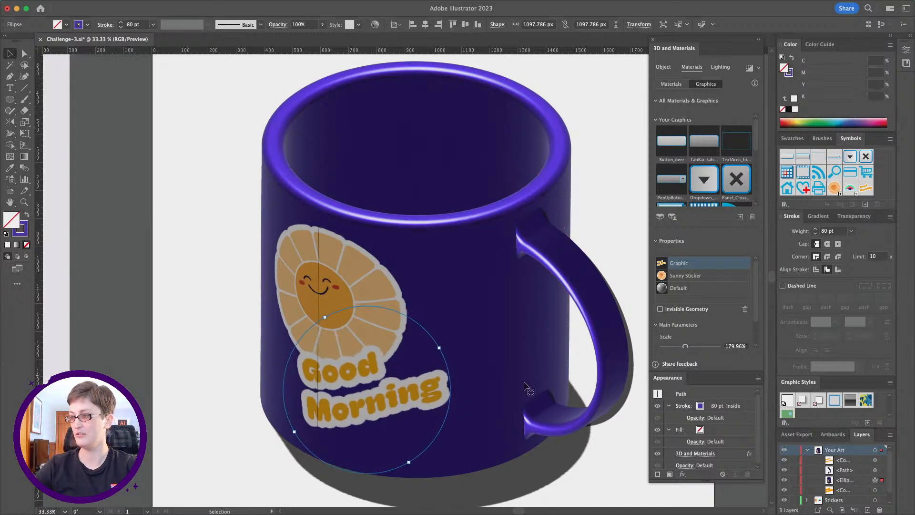
Reduce the Sunny Sticker to about 129% and reposition it just above the "Good Morning" lettering.
{"action": "left_click", "coordinate": [700, 279]}
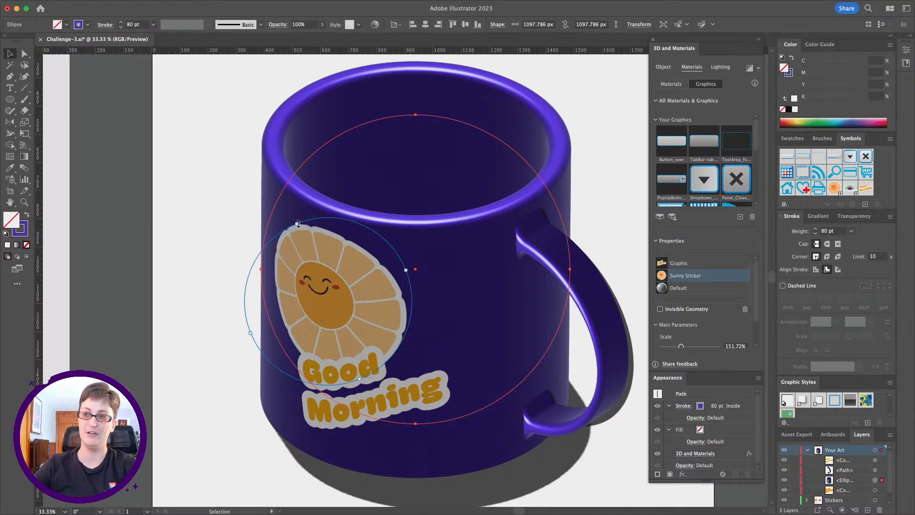
{"action": "left_click_drag", "start_coordinate": [302, 233], "coordinate": [301, 235]}
{"action": "left_click_drag", "start_coordinate": [354, 300], "coordinate": [348, 288]}
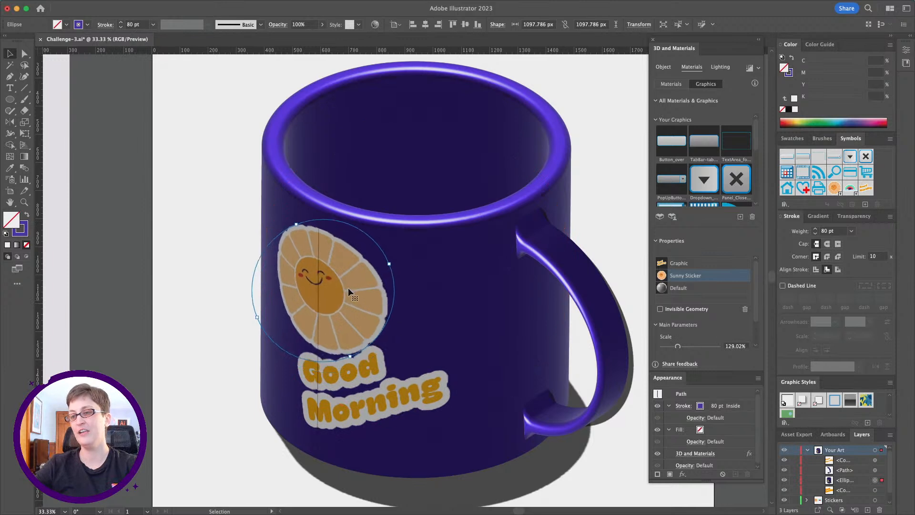
{"action": "left_click", "coordinate": [695, 267]}
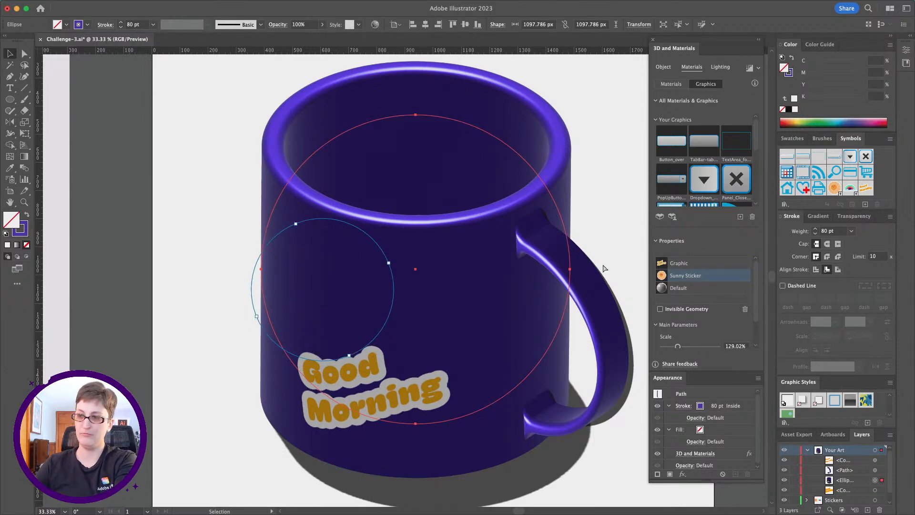
{"action": "key", "text": "super+z"}
{"action": "left_click_drag", "start_coordinate": [336, 286], "coordinate": [337, 270]}
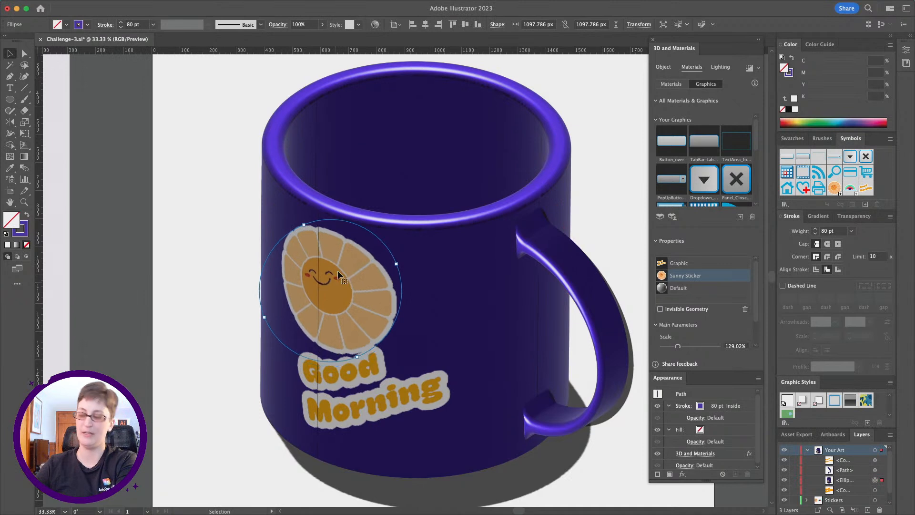
Try deleting the "Good Morning" graphic from the mug and then the mug body, and undo both deletions.
{"action": "left_click", "coordinate": [694, 264]}
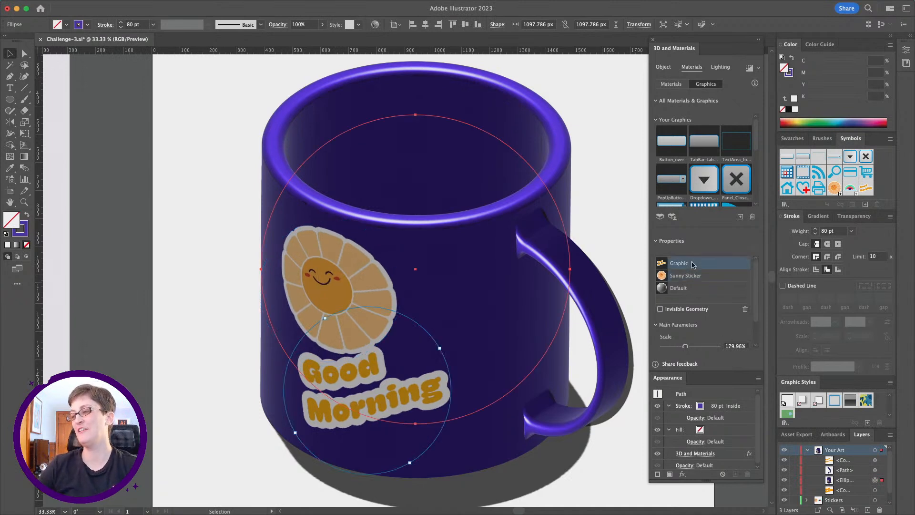
{"action": "left_click", "coordinate": [707, 279]}
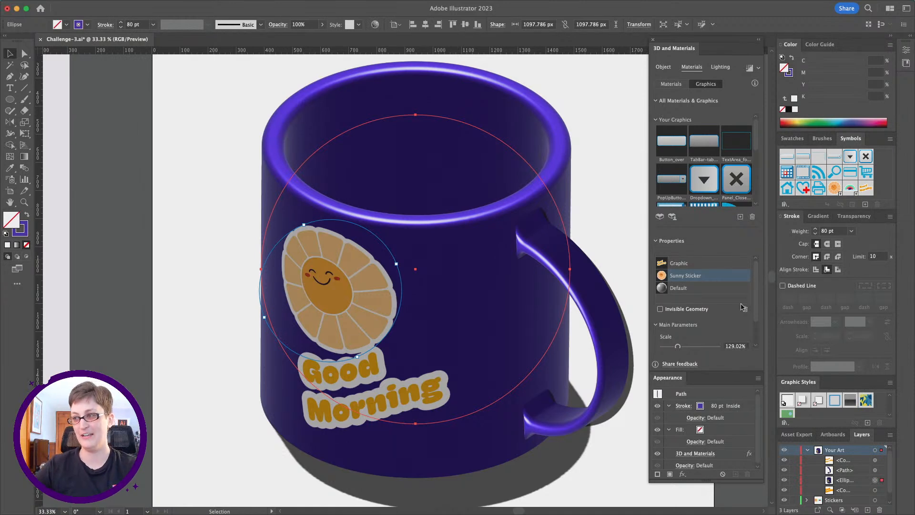
{"action": "left_click", "coordinate": [701, 267]}
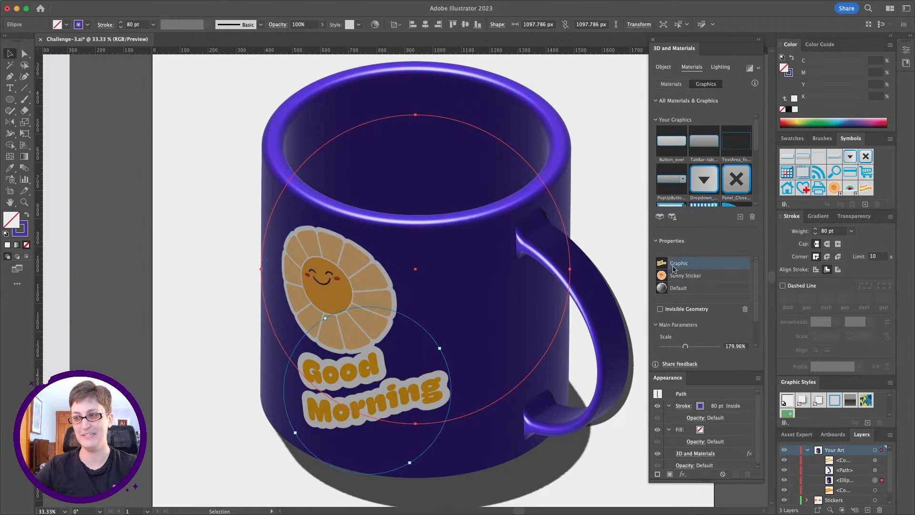
{"action": "left_click", "coordinate": [745, 310]}
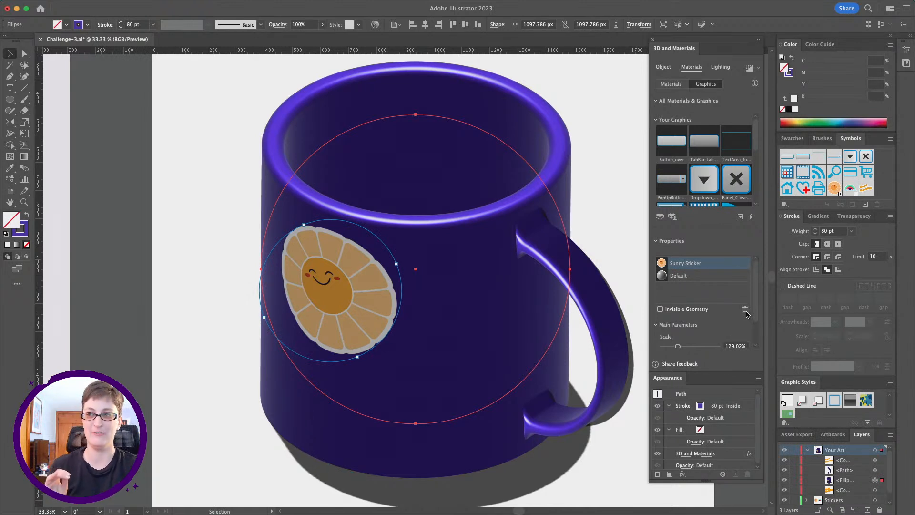
{"action": "key", "text": "Delete"}
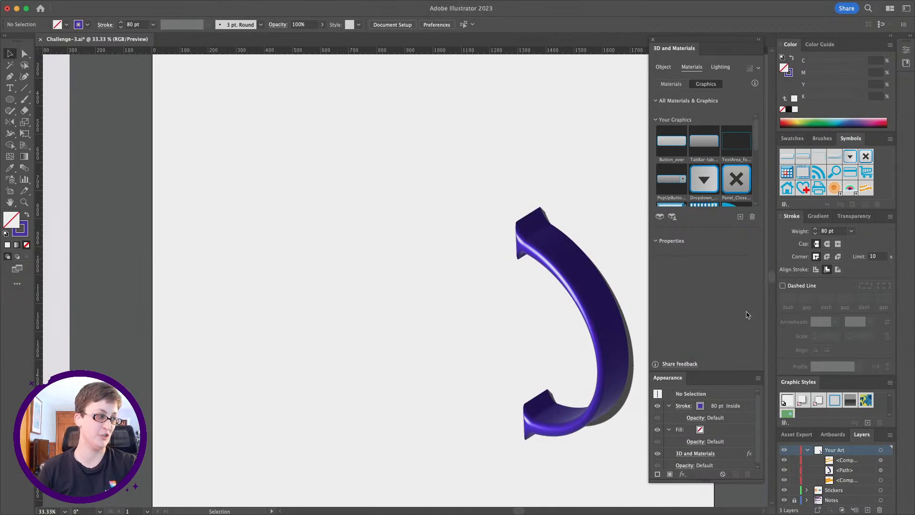
{"action": "key", "text": "super+z"}
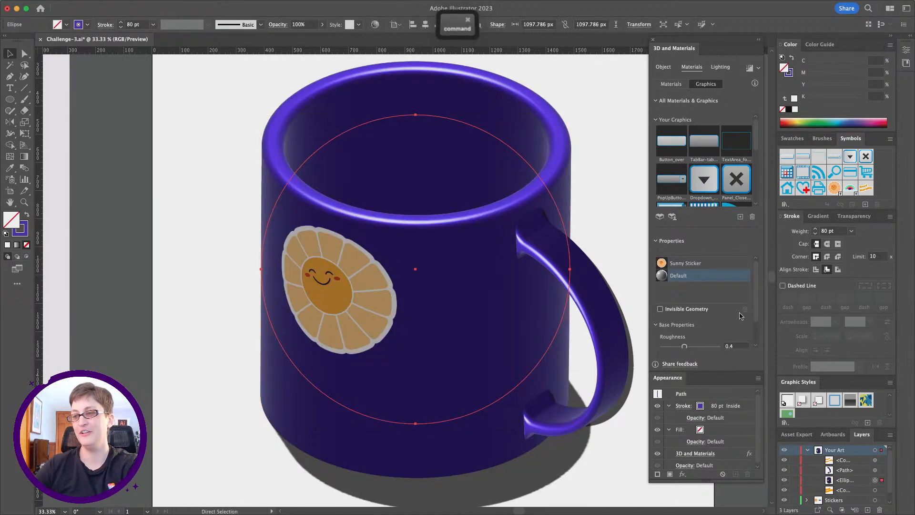
{"action": "key", "text": "super+z"}
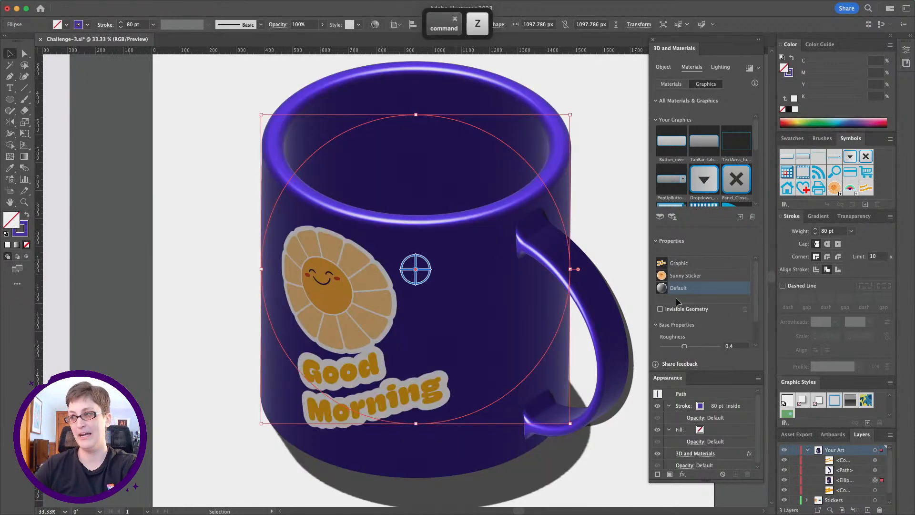
Rotate the Sunny Sticker so its face is turned sideways and scale it to about 130%.
{"action": "left_click", "coordinate": [722, 278]}
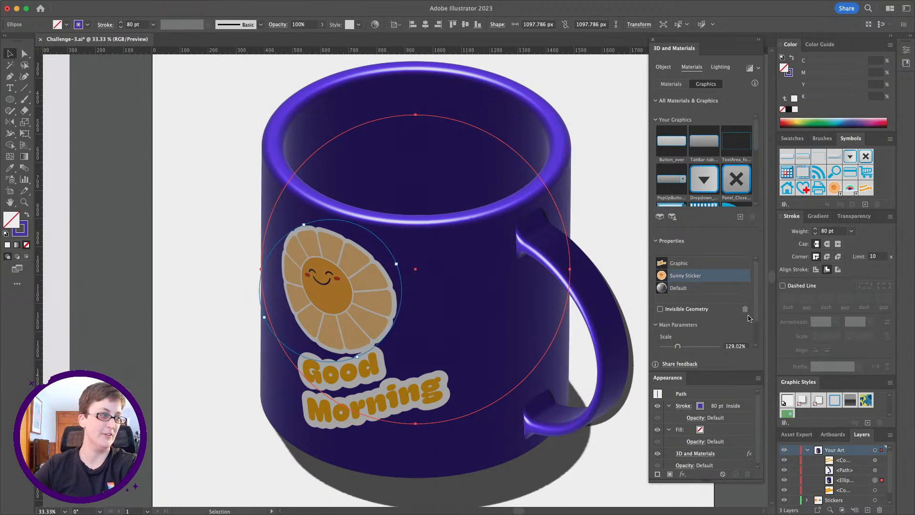
{"action": "left_click", "coordinate": [746, 310]}
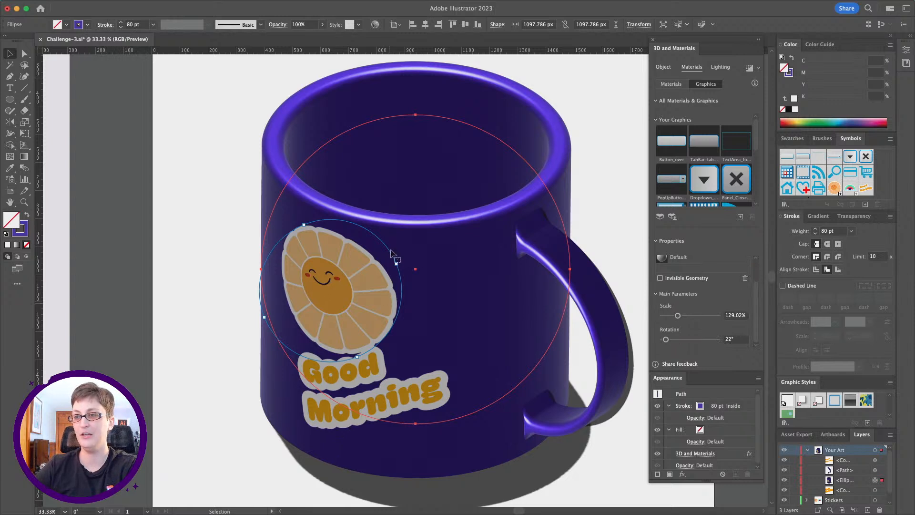
{"action": "left_click_drag", "start_coordinate": [677, 316], "coordinate": [673, 340]}
{"action": "left_click_drag", "start_coordinate": [757, 305], "coordinate": [759, 232]}
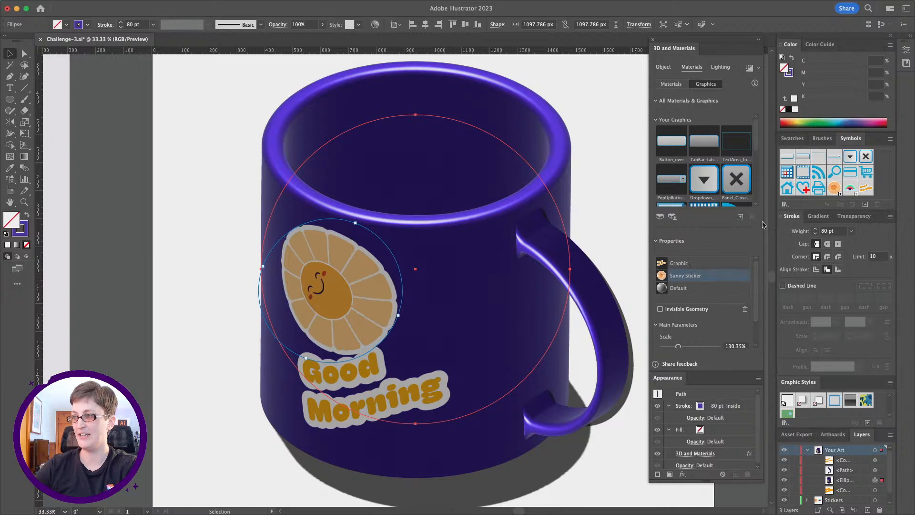
Move the "Good Morning" graphic slightly up the mug so it overlaps the lower edge of the sun.
{"action": "left_click_drag", "start_coordinate": [757, 144], "coordinate": [758, 197]}
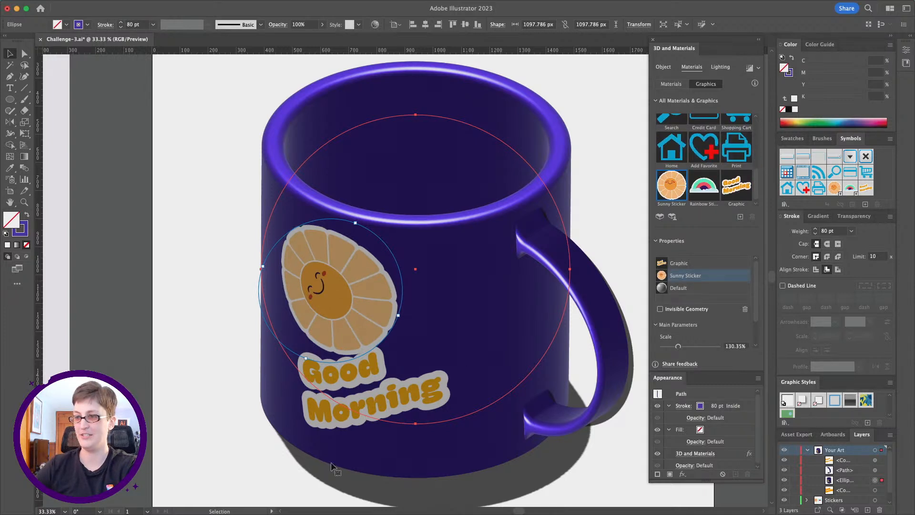
{"action": "left_click", "coordinate": [697, 263]}
{"action": "left_click_drag", "start_coordinate": [376, 394], "coordinate": [375, 377]}
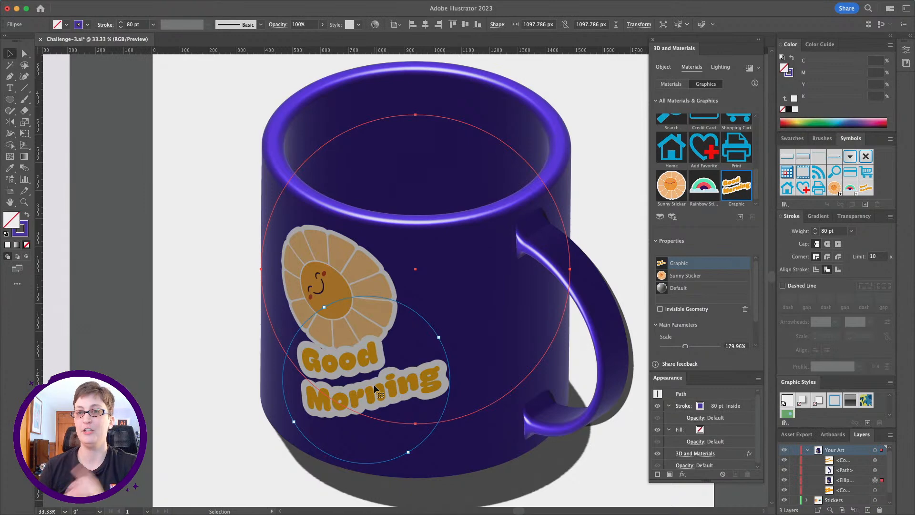
Export Artboard 1 for screens as a PNG at 1x scale.
{"action": "mouse_move", "coordinate": [123, 4]}
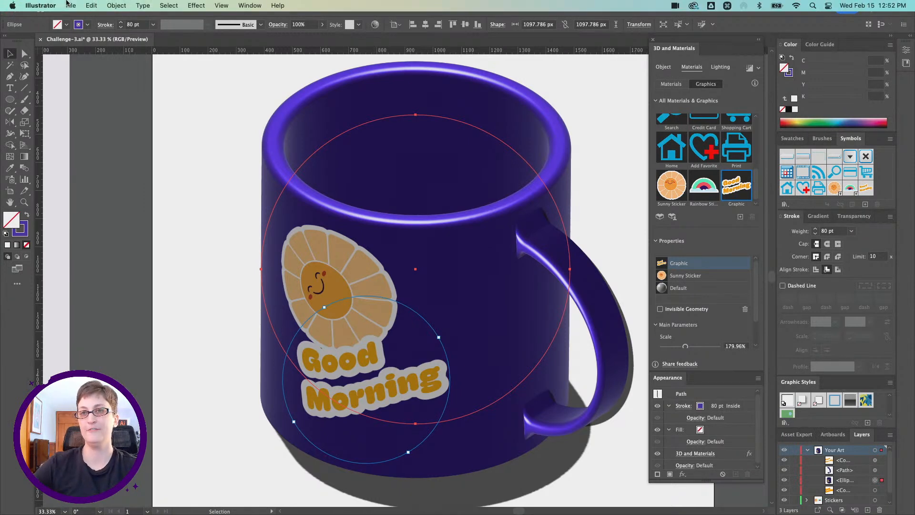
{"action": "left_click", "coordinate": [70, 5]}
{"action": "mouse_move", "coordinate": [109, 219]}
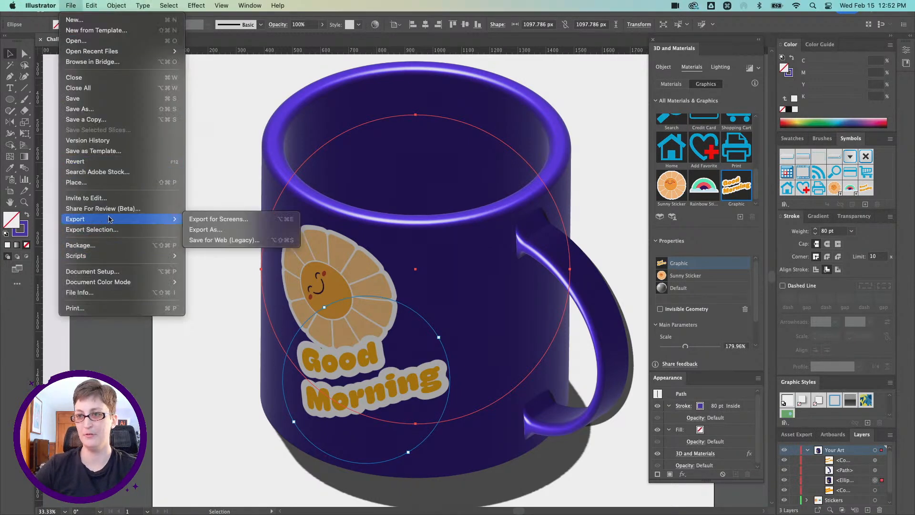
{"action": "left_click", "coordinate": [186, 220]}
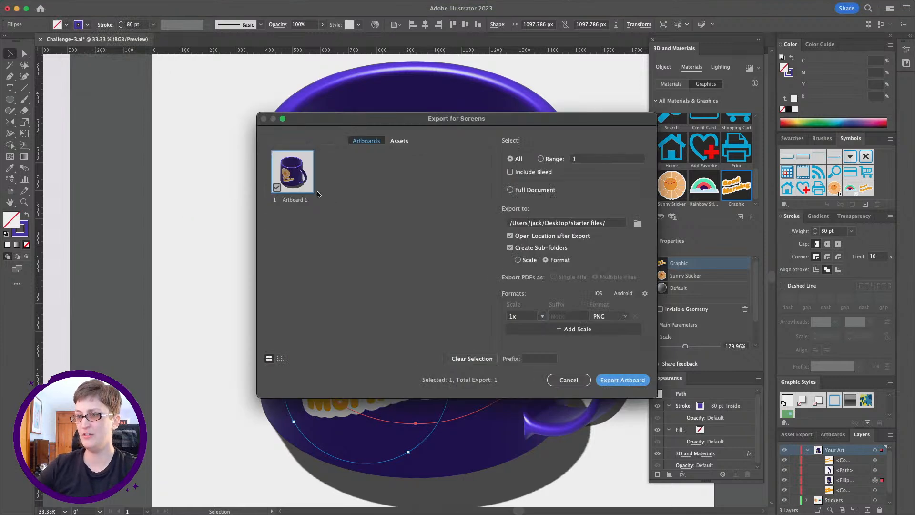
{"action": "left_click", "coordinate": [614, 380]}
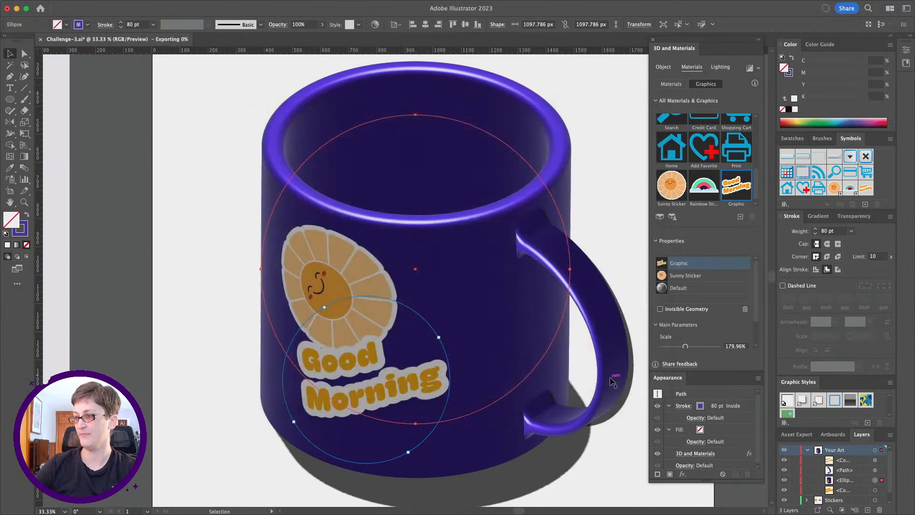
Switch to Discord and bring the window with the Adobe Illustrator server's dcc-feedback channel over the artwork.
{"action": "left_click_drag", "start_coordinate": [914, 97], "coordinate": [227, 67]}
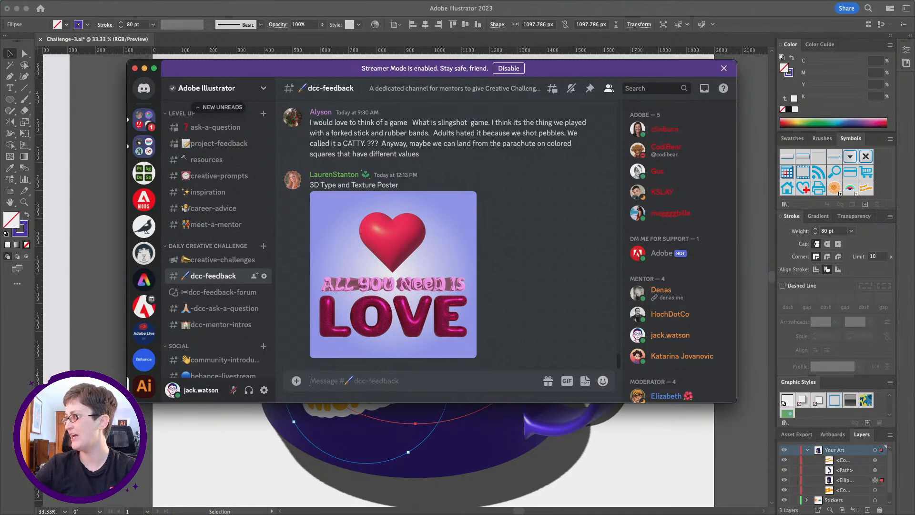
{"action": "left_click_drag", "start_coordinate": [0, 119], "coordinate": [0, 114]}
{"action": "left_click", "coordinate": [287, 202]}
{"action": "left_click", "coordinate": [325, 209]}
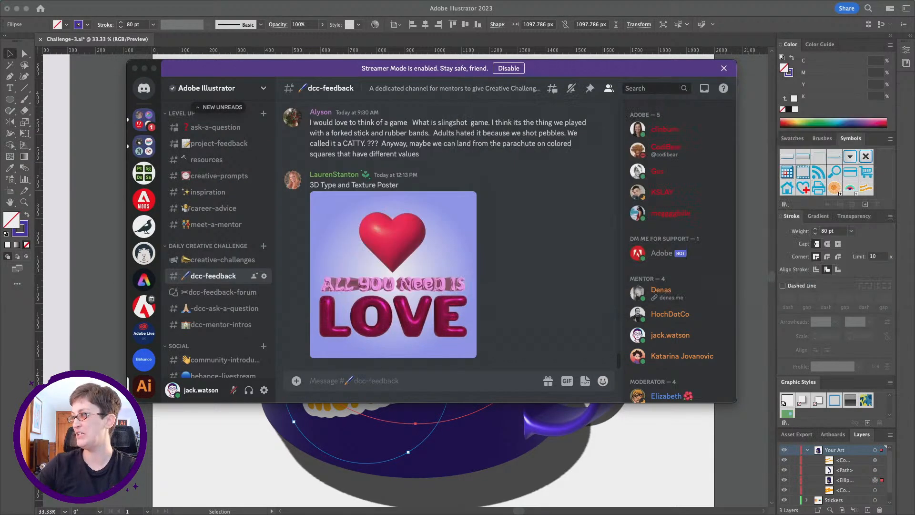
Attach the exported Artboard 1.png to a new message in the dcc-feedback channel.
{"action": "left_click_drag", "start_coordinate": [0, 286], "coordinate": [416, 380]}
{"action": "left_click", "coordinate": [394, 383]}
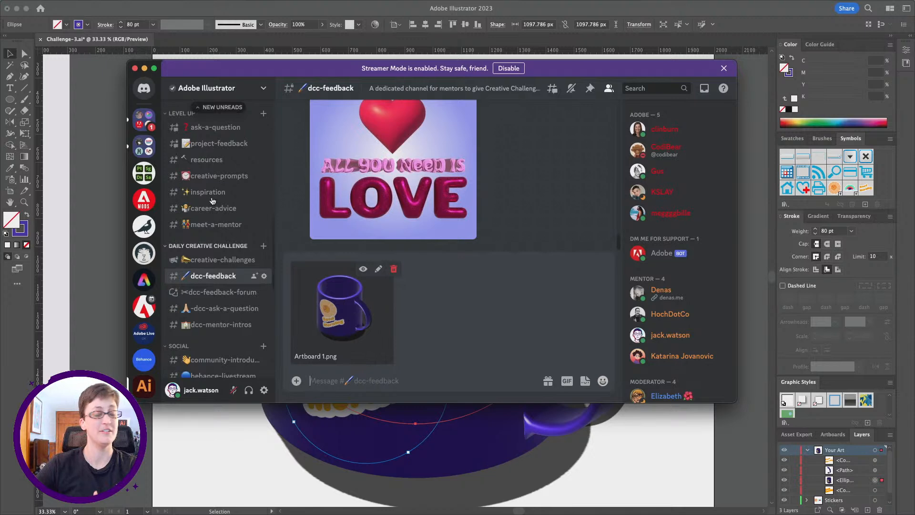
Switch back to Illustrator and export Artboard 1 for screens again as a 1x PNG with the background color set to White.
{"action": "left_click", "coordinate": [227, 20]}
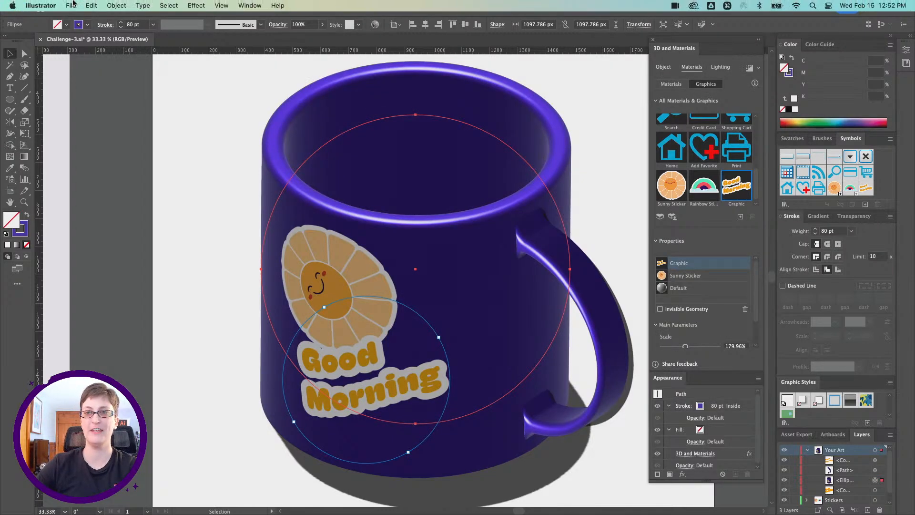
{"action": "left_click", "coordinate": [72, 5]}
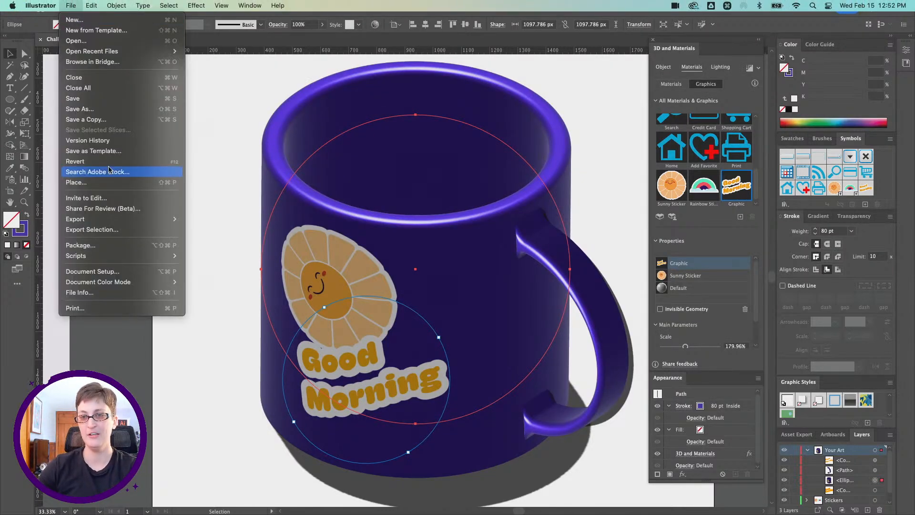
{"action": "mouse_move", "coordinate": [119, 219]}
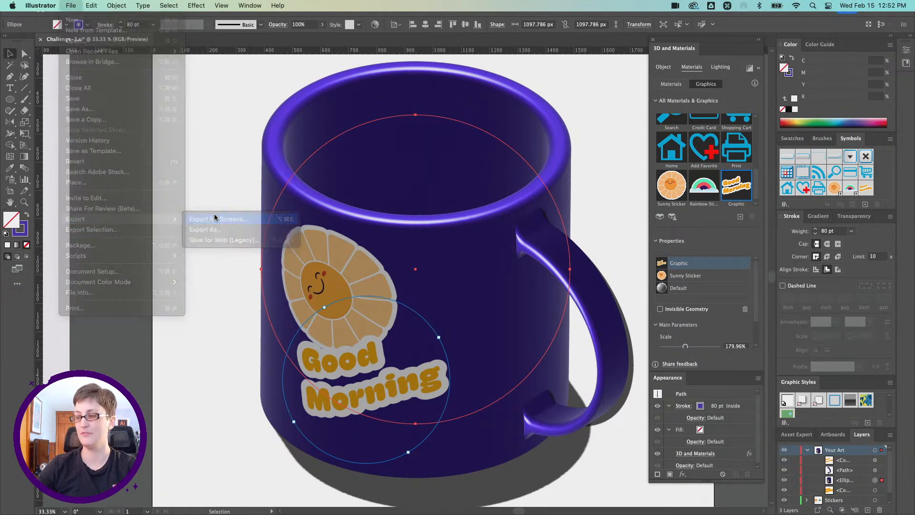
{"action": "left_click", "coordinate": [216, 219]}
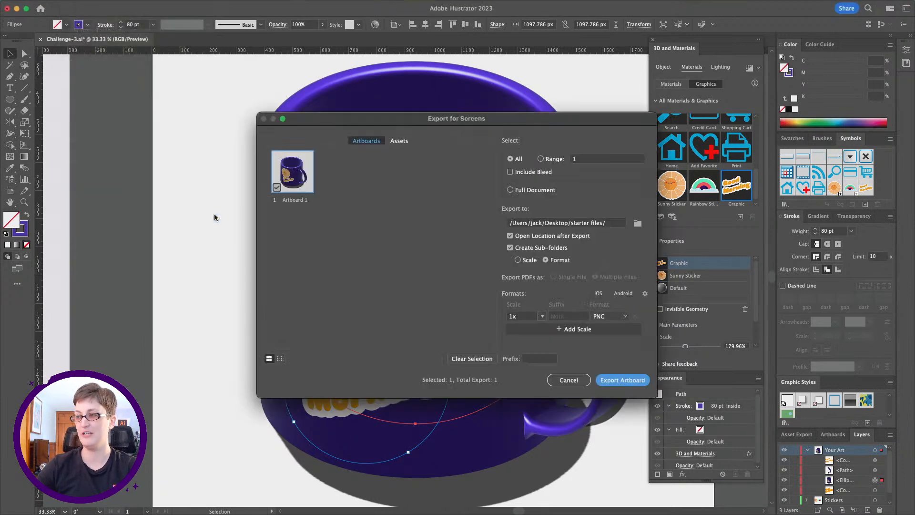
{"action": "left_click", "coordinate": [646, 294]}
{"action": "left_click", "coordinate": [408, 199]}
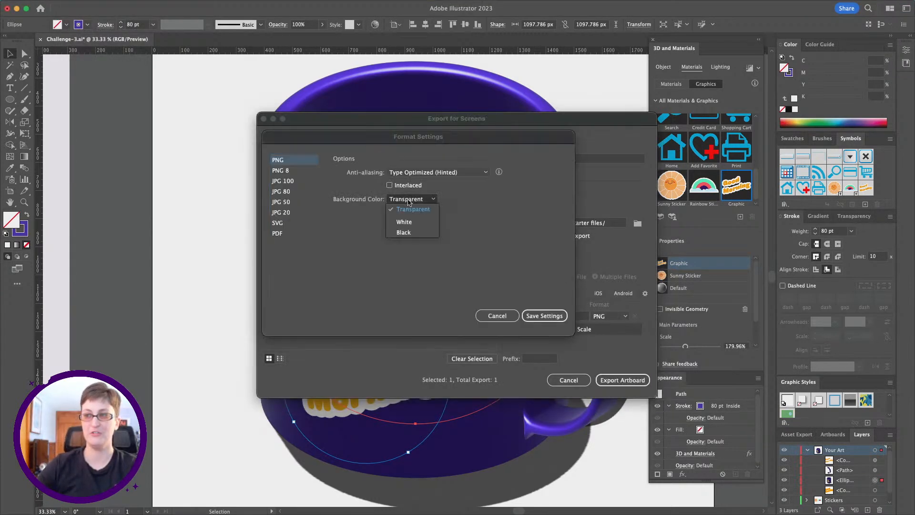
{"action": "left_click", "coordinate": [403, 232]}
{"action": "left_click", "coordinate": [545, 316]}
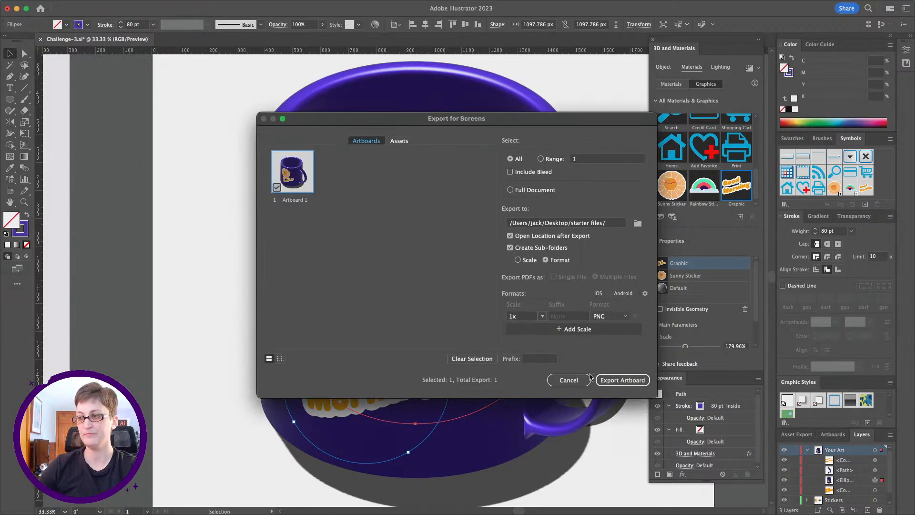
{"action": "left_click", "coordinate": [616, 381]}
{"action": "left_click", "coordinate": [620, 292]}
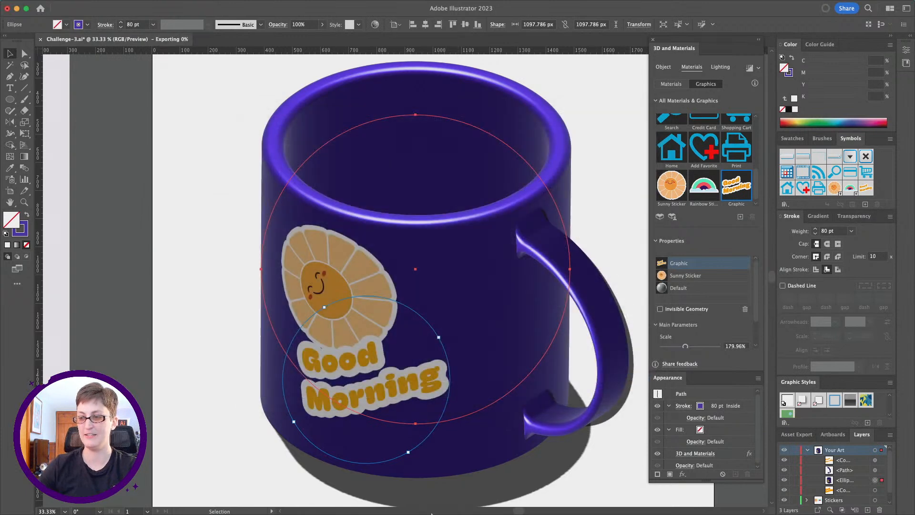
Return to Discord, replace the transparent mug attachment with the newly exported Artboard 1.png, and post it in the dcc-feedback channel.
{"action": "left_click", "coordinate": [458, 499]}
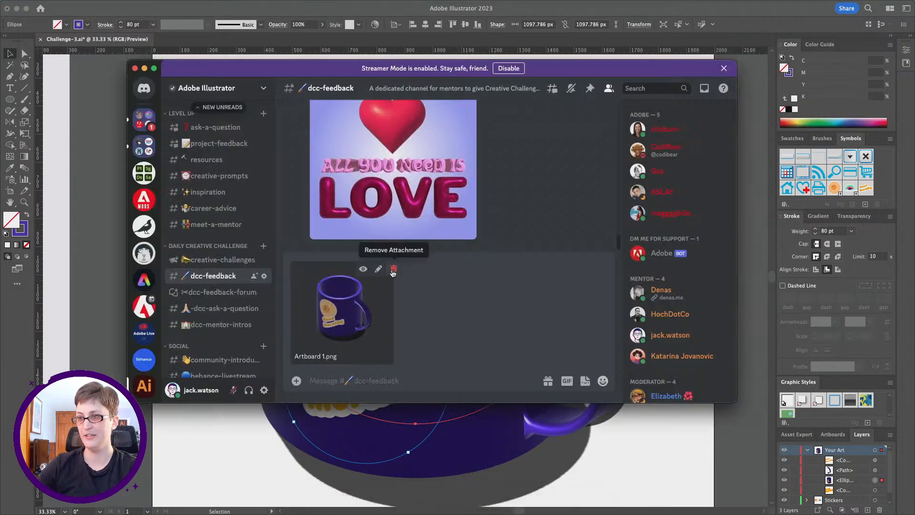
{"action": "left_click", "coordinate": [393, 269]}
{"action": "left_click_drag", "start_coordinate": [343, 514], "coordinate": [347, 358]}
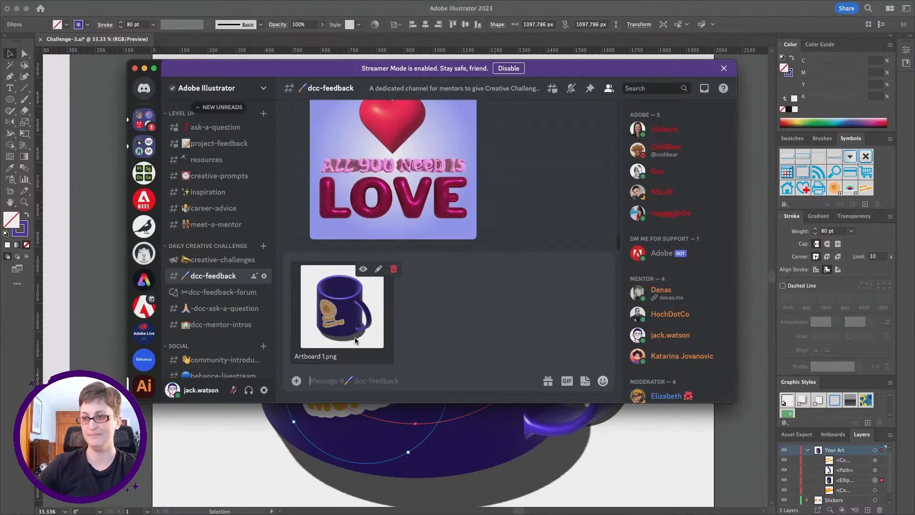
{"action": "key", "text": "Return"}
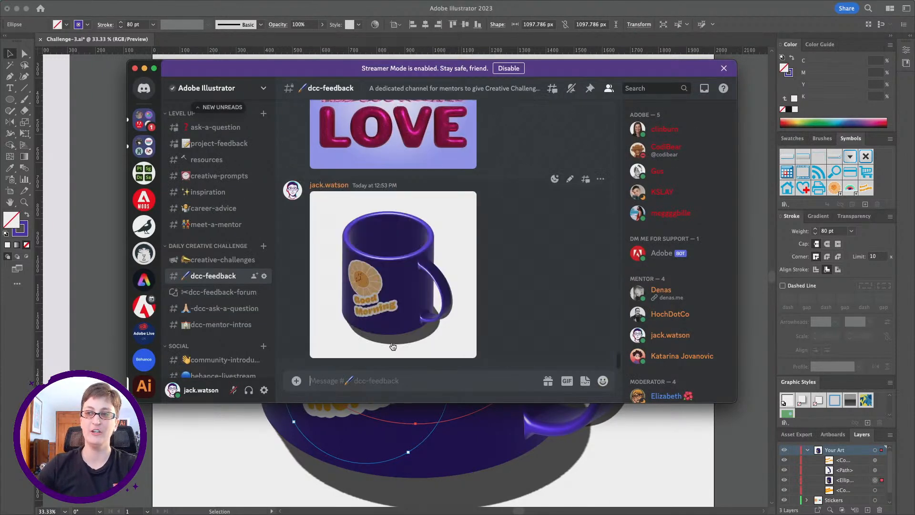
View the "3D Type and Texture Poster" image enlarged in the channel, then move the Discord window off the mug artwork.
{"action": "scroll", "coordinate": [406, 239], "scroll_direction": "up", "scroll_amount": 3}
{"action": "scroll", "coordinate": [405, 239], "scroll_direction": "up", "scroll_amount": 2}
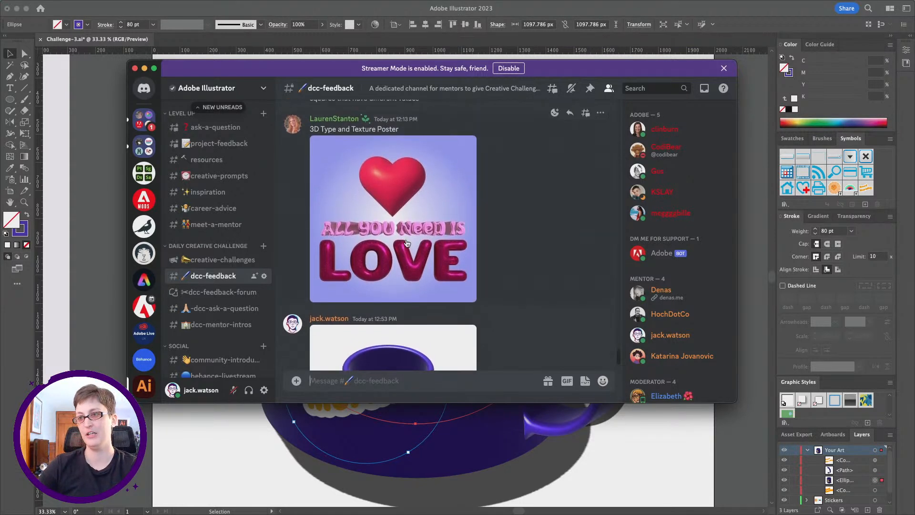
{"action": "scroll", "coordinate": [407, 243], "scroll_direction": "down", "scroll_amount": 1}
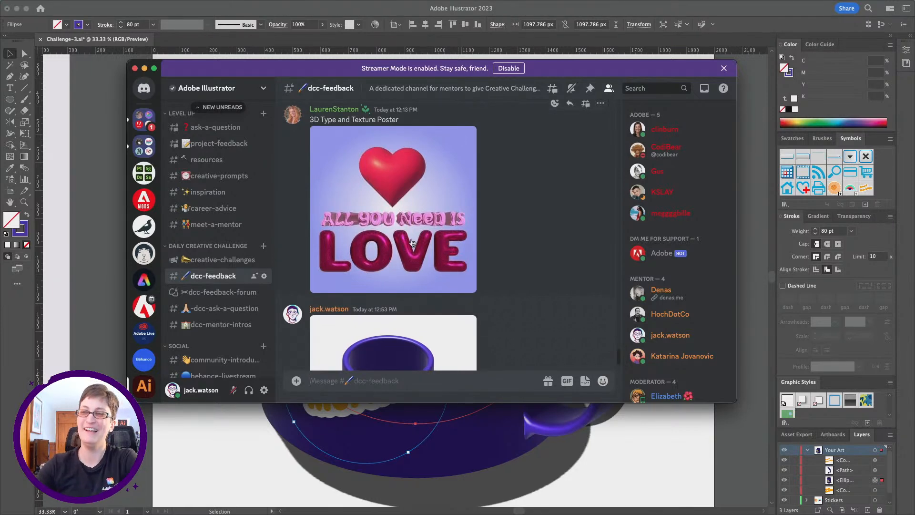
{"action": "left_click", "coordinate": [385, 209]}
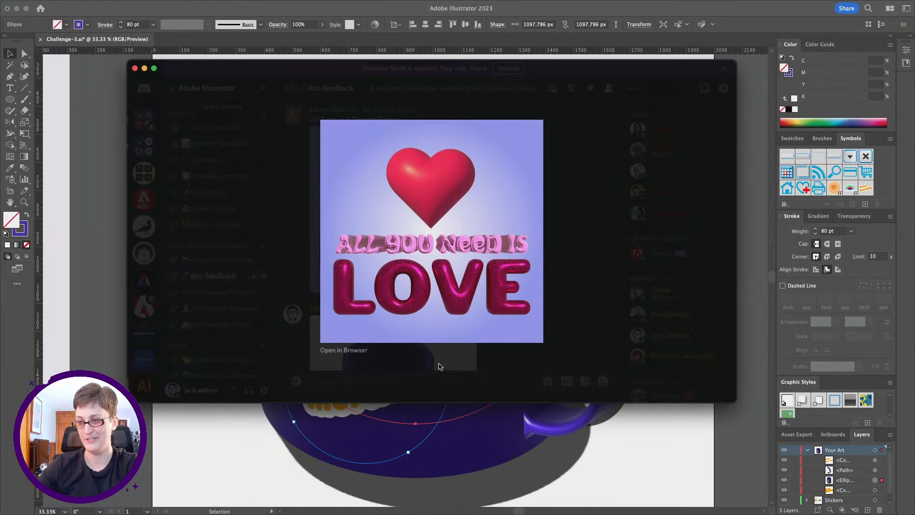
{"action": "left_click", "coordinate": [422, 382]}
{"action": "left_click_drag", "start_coordinate": [293, 68], "coordinate": [914, 64]}
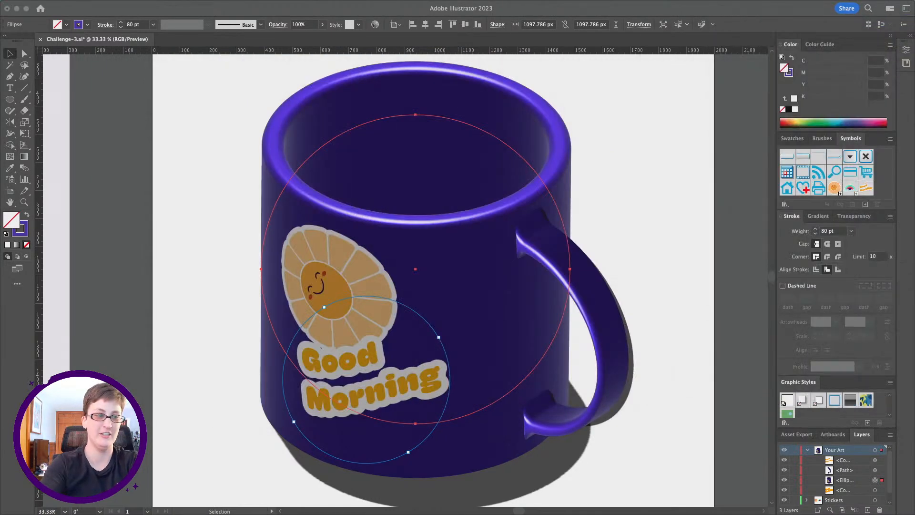